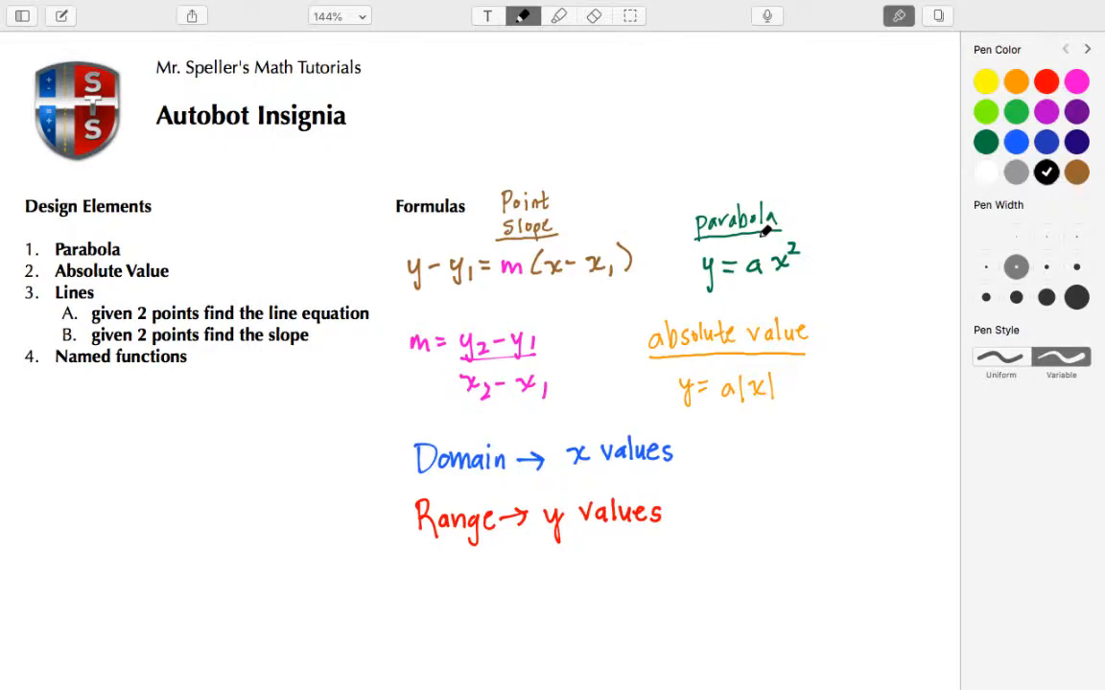
- Switch to the finished Autobot Insignia graph in Desmos and examine the whole face design and its line segments
key("ctrl+Right")
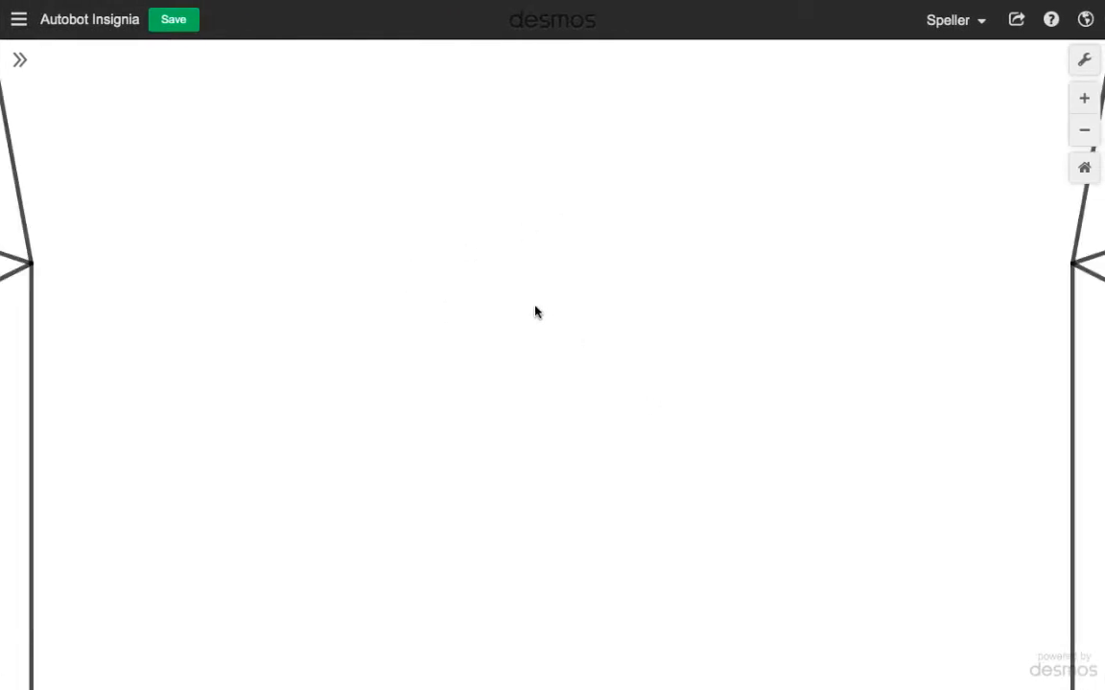
scroll(532, 317, "down", 5)
scroll(526, 314, "down", 10)
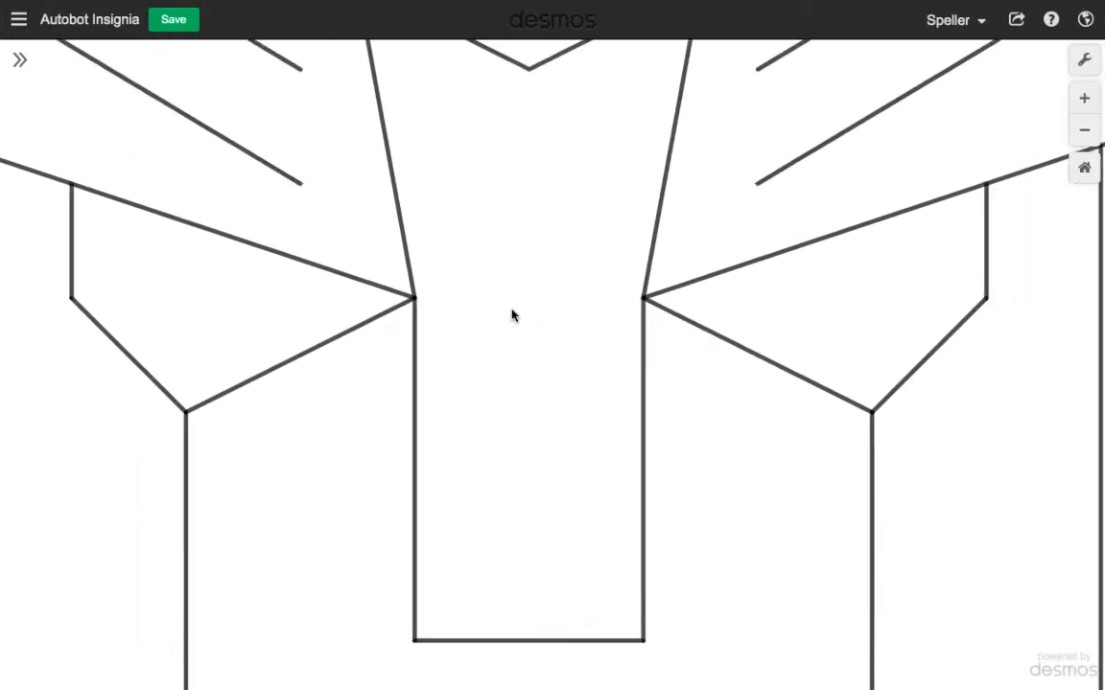
scroll(511, 310, "down", 6)
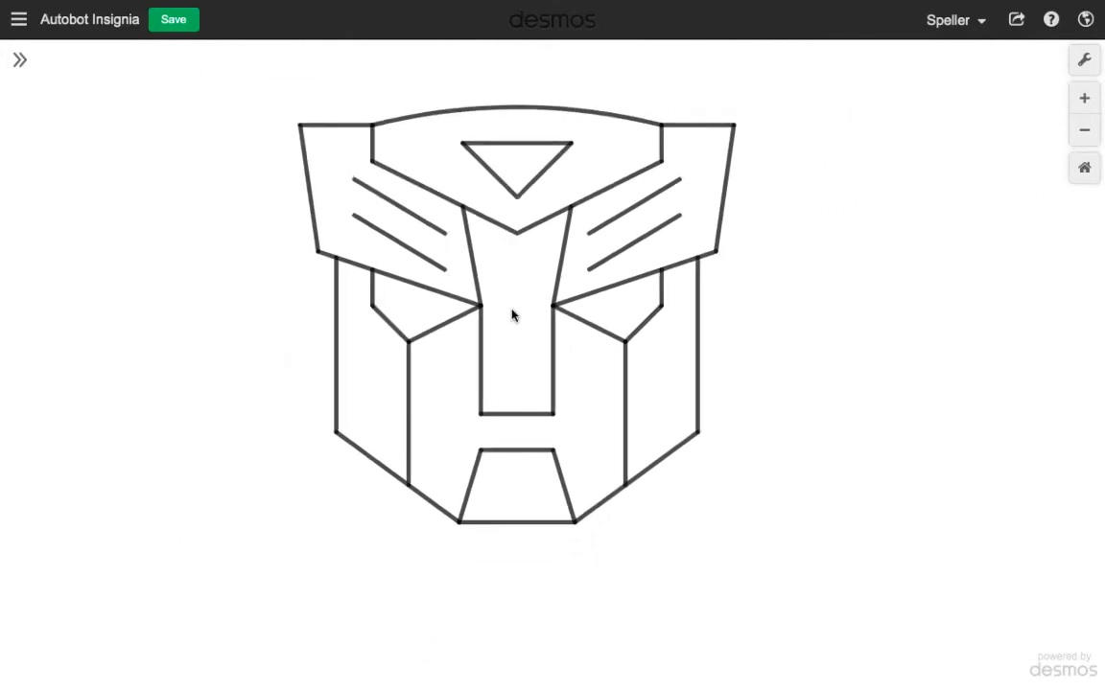
left_click_drag(511, 314, 518, 354)
scroll(519, 347, "down", 10)
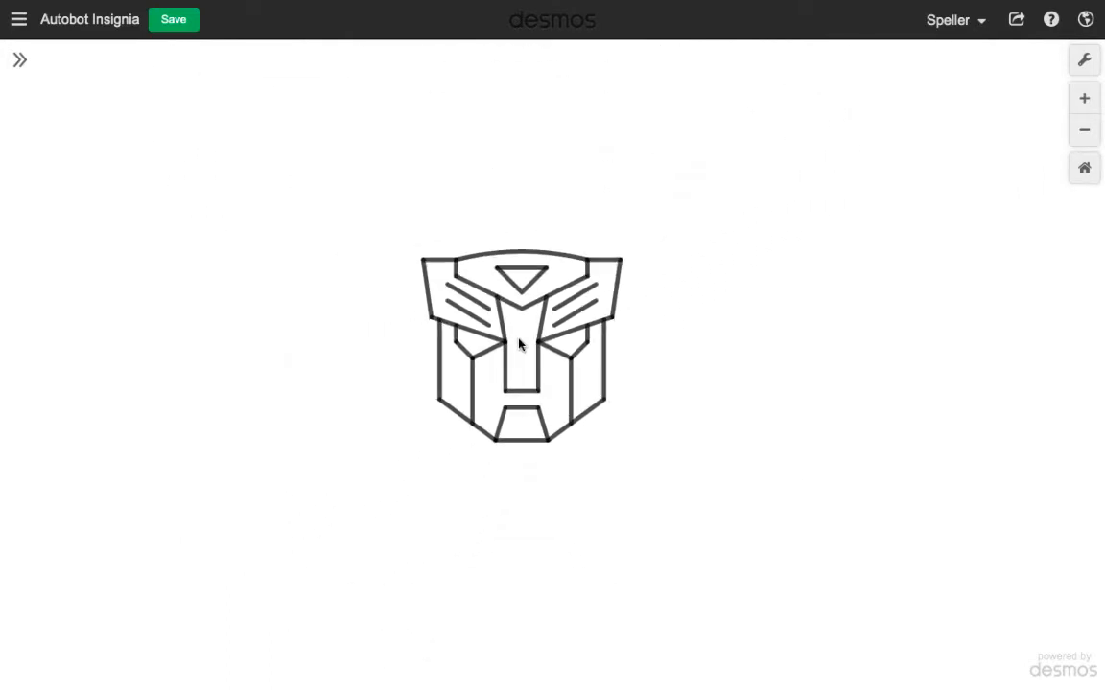
scroll(521, 341, "up", 10)
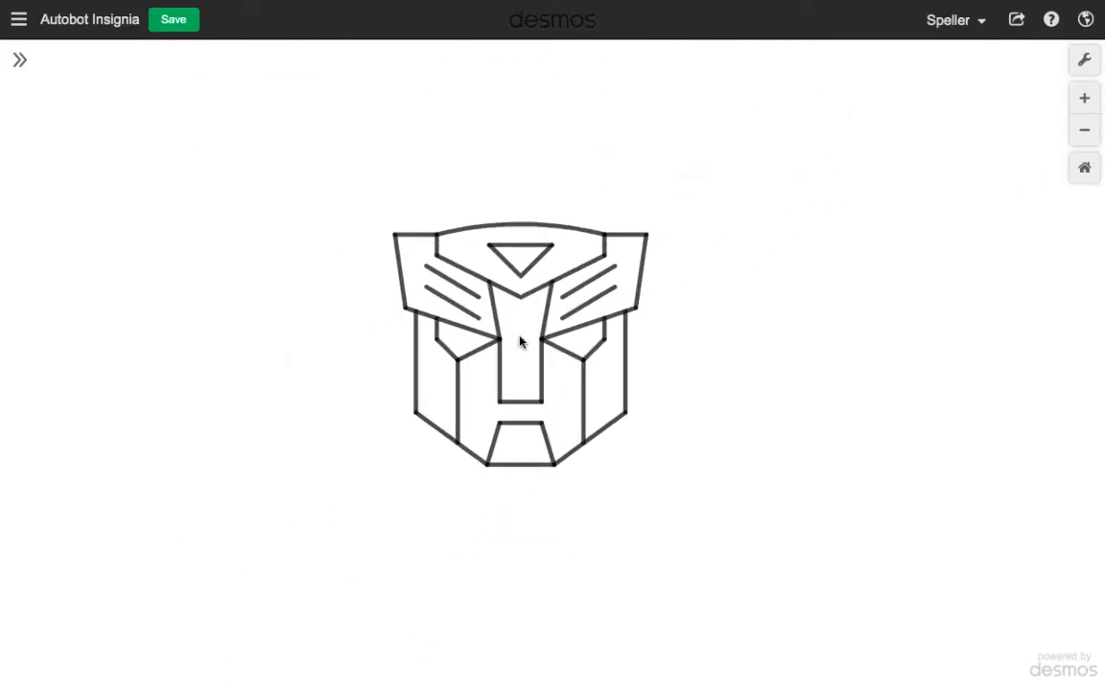
scroll(520, 342, "up", 1)
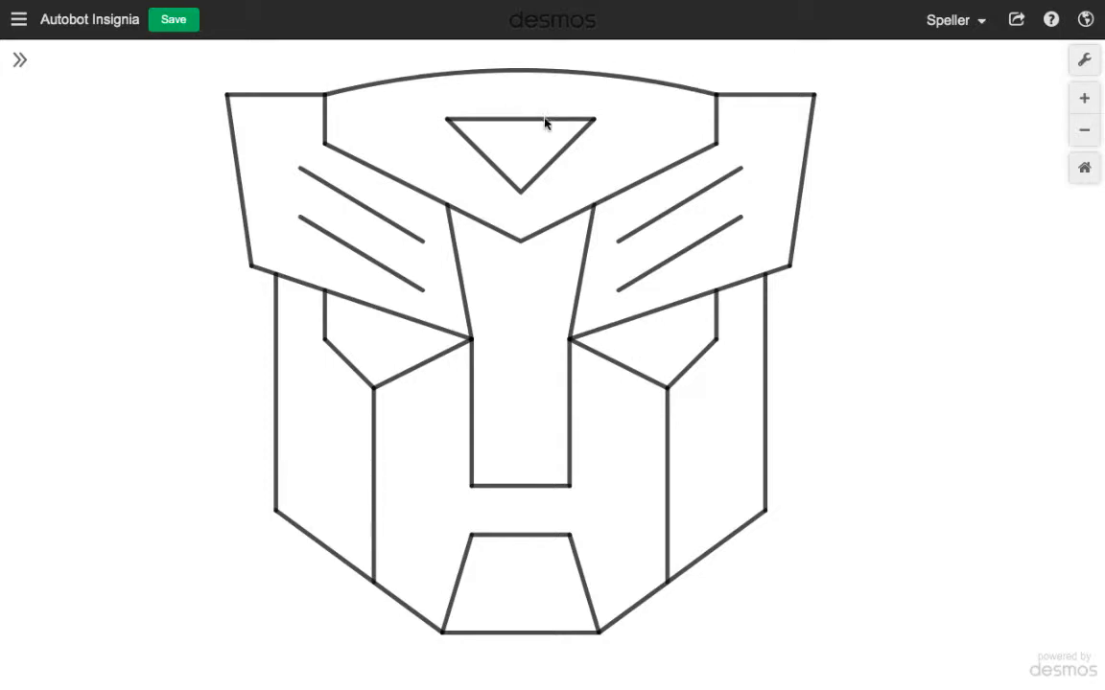
scroll(546, 272, "up", 1)
scroll(532, 279, "down", 5)
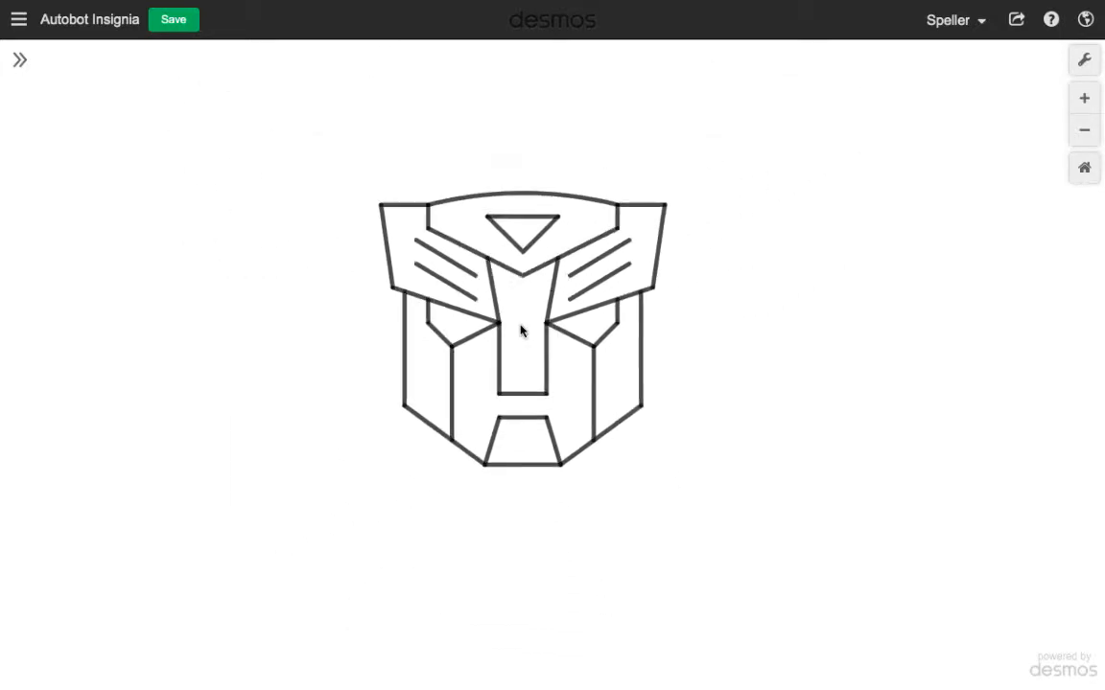
- Return to the notes and highlight the sketch's top arc in orange from (-4,5) to (4,5)
key("ctrl+Left")
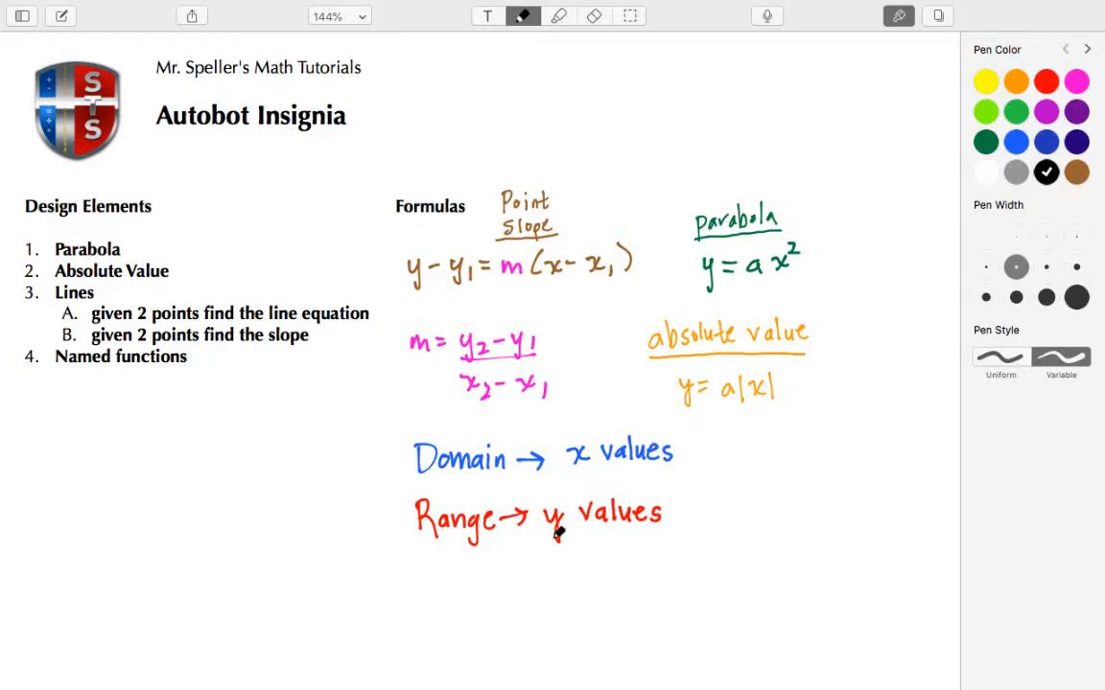
scroll(555, 527, "down", 10)
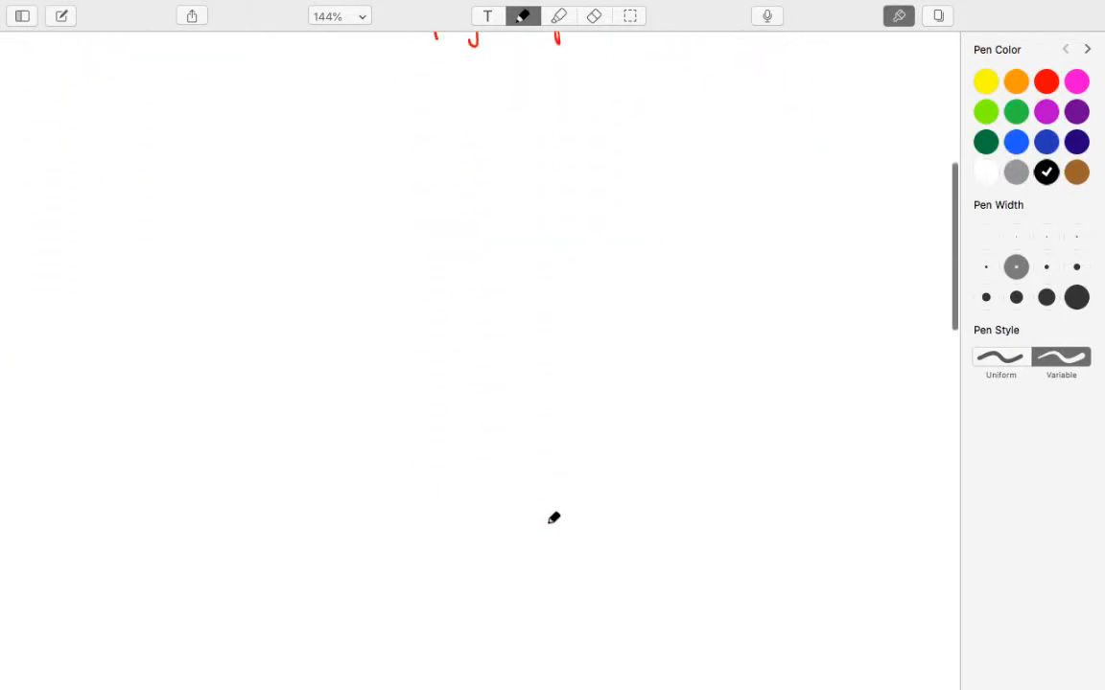
scroll(553, 518, "down", 10)
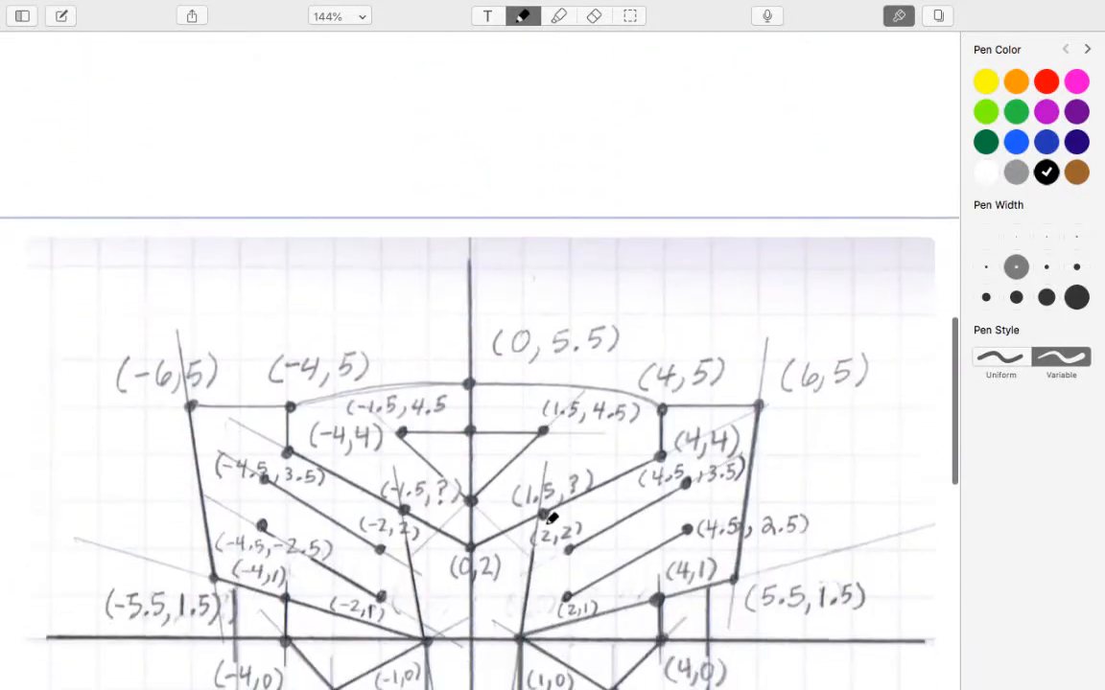
scroll(552, 517, "down", 10)
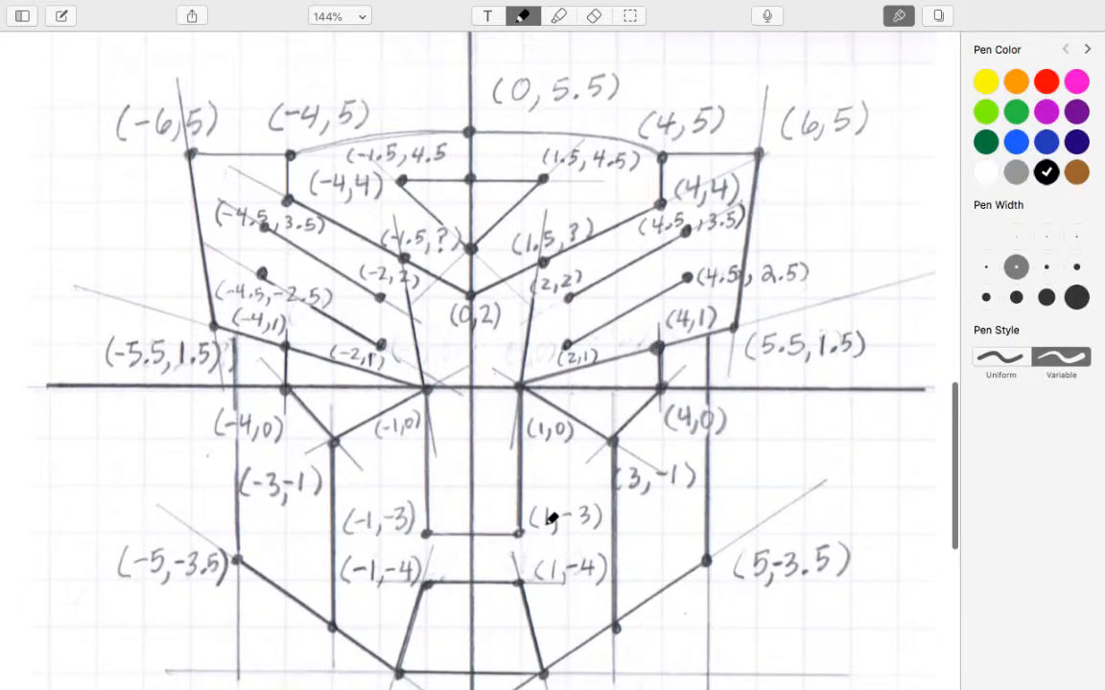
scroll(551, 517, "down", 3)
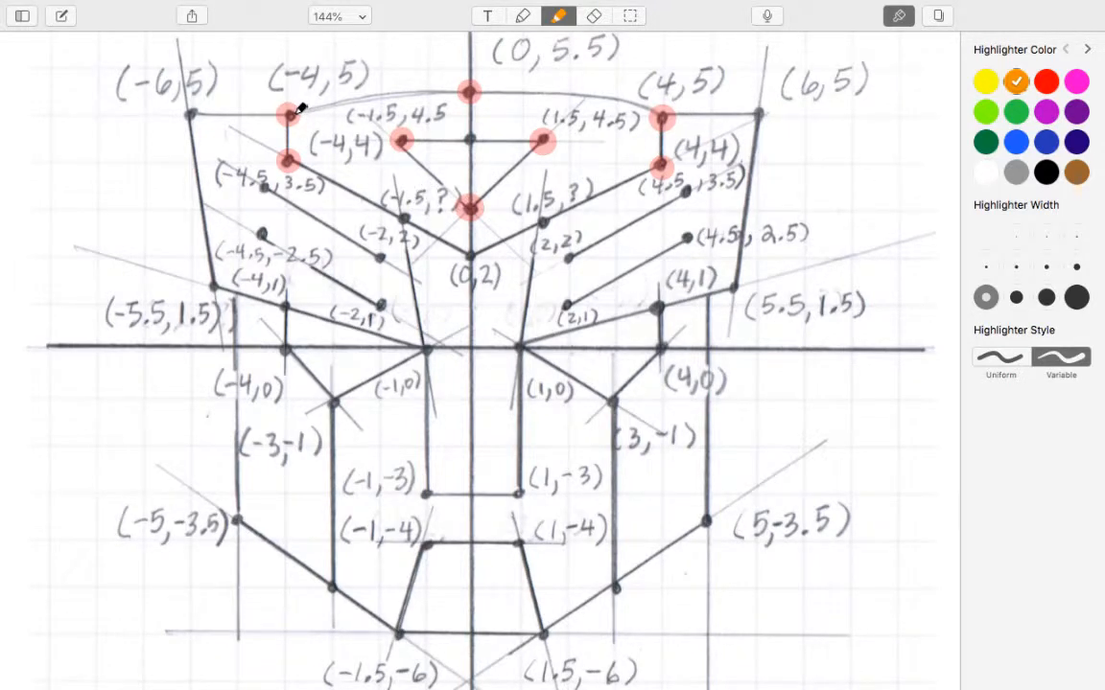
mouse_move(289, 114)
left_mouse_down()
mouse_move(358, 90)
mouse_move(520, 81)
mouse_move(629, 91)
mouse_move(662, 115)
left_mouse_up()
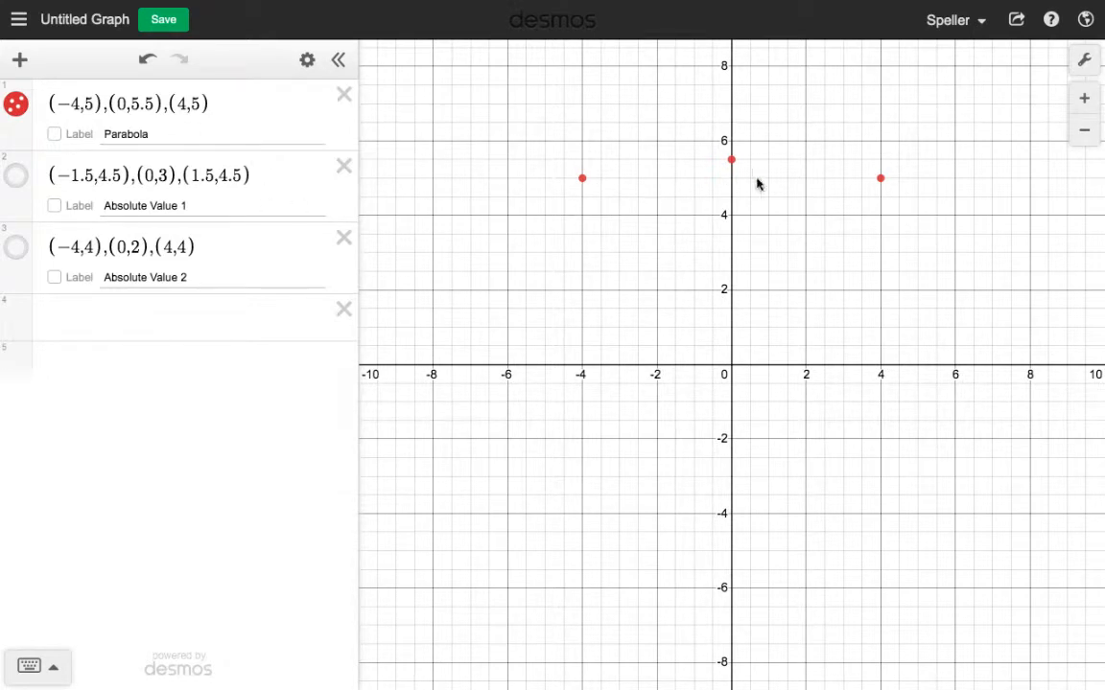
- On the untitled Desmos graph, show the coordinates of the three plotted parabola points
left_click(731, 160)
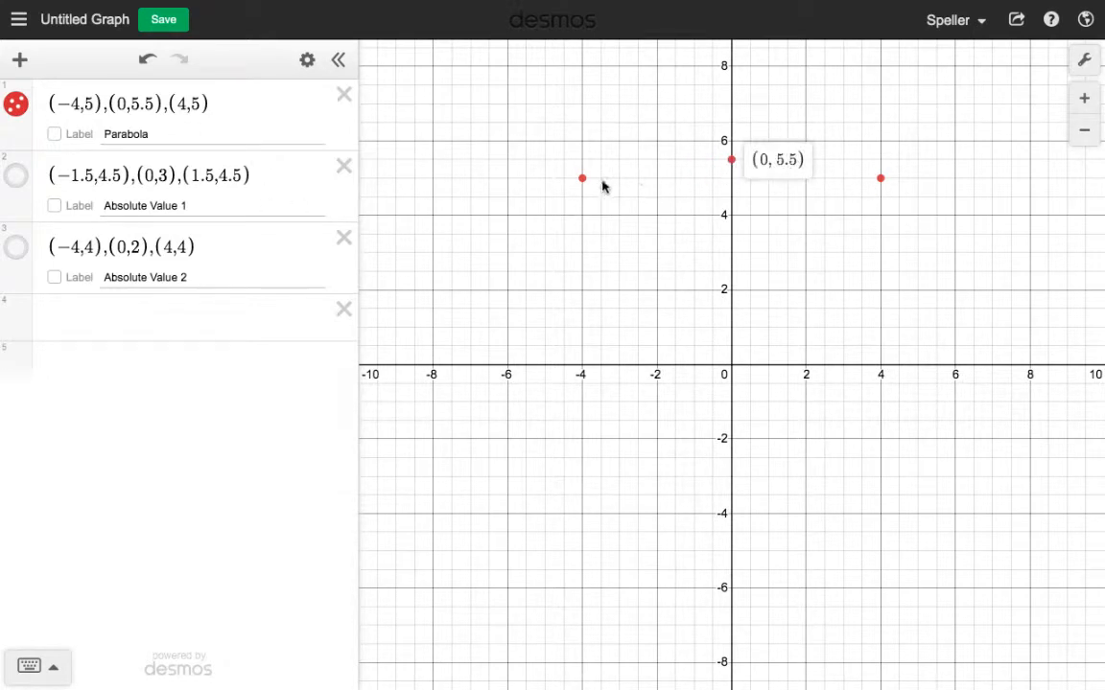
left_click(582, 179)
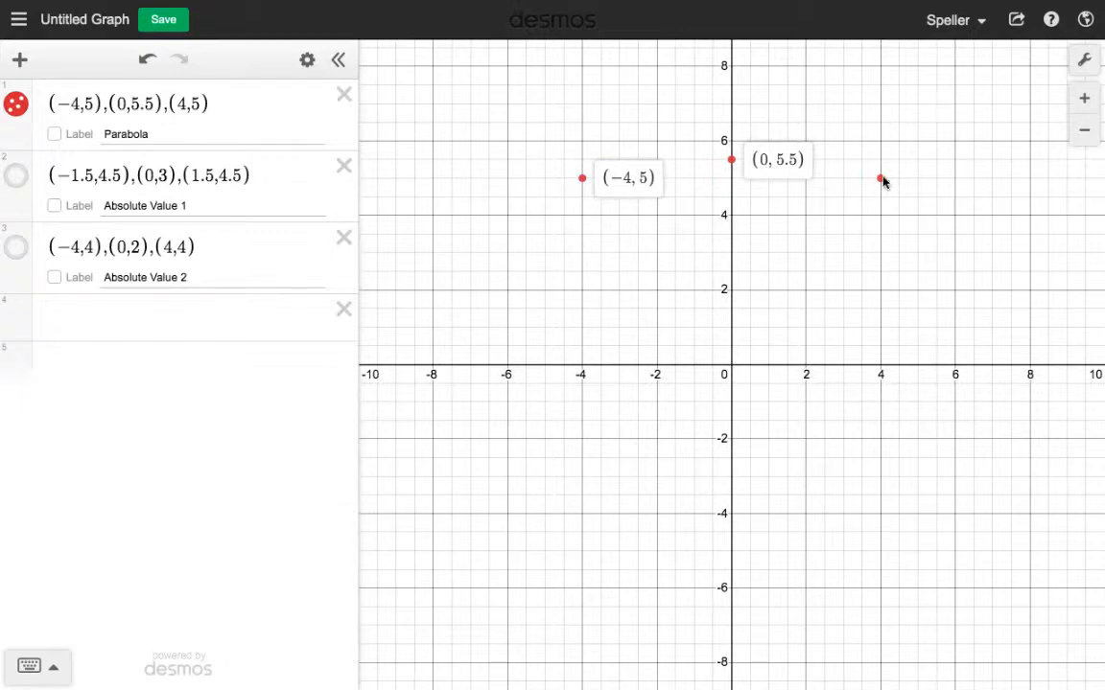
left_click(882, 180)
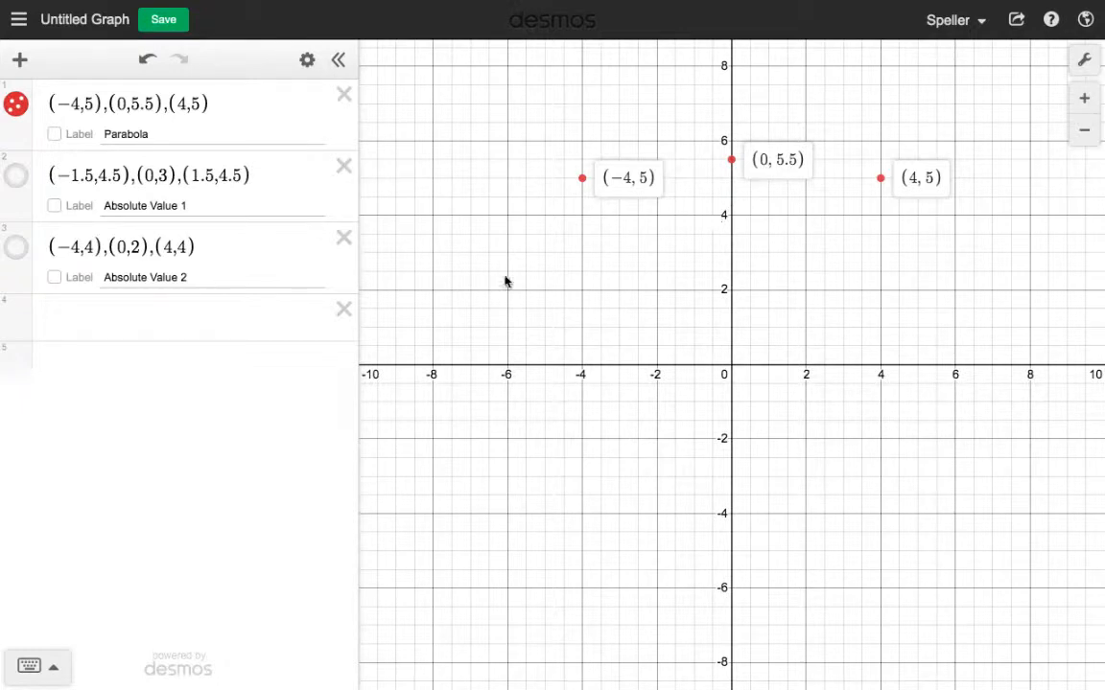
- Graph the basic parabola y = x^2 in the empty fourth expression
left_click(226, 323)
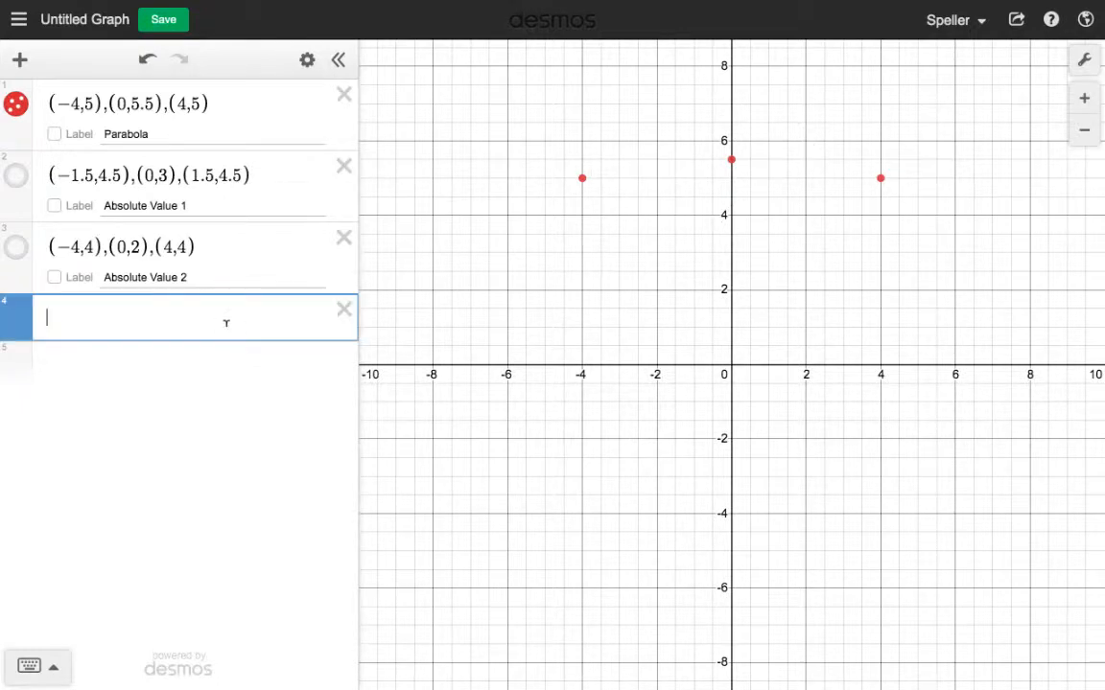
type("y=x")
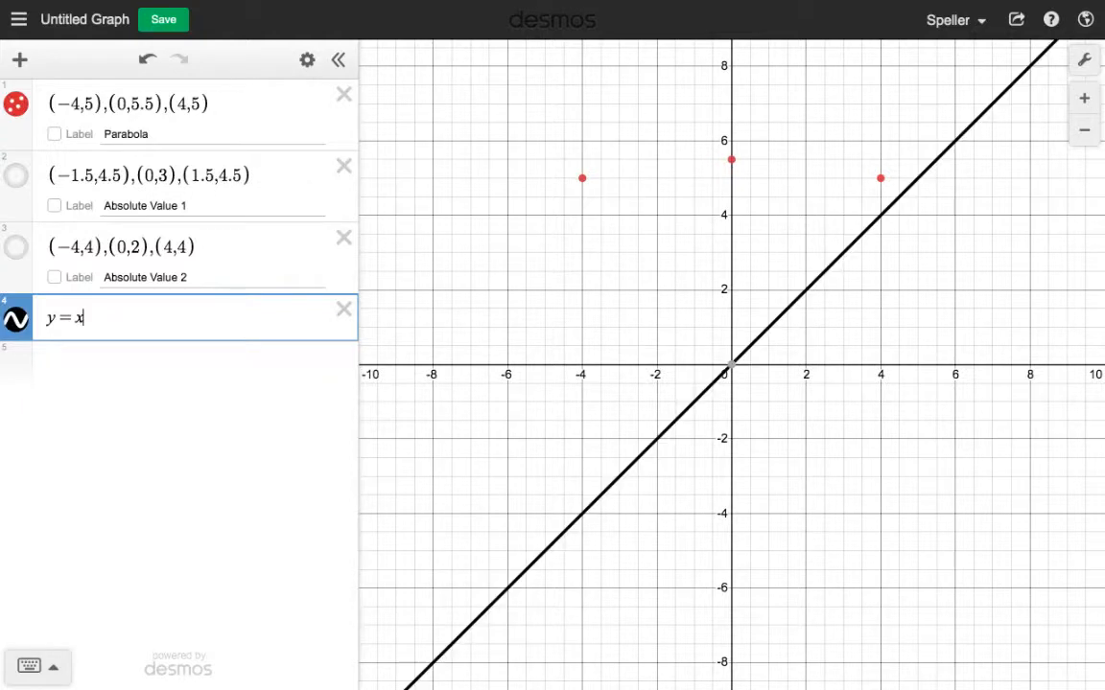
type("x")
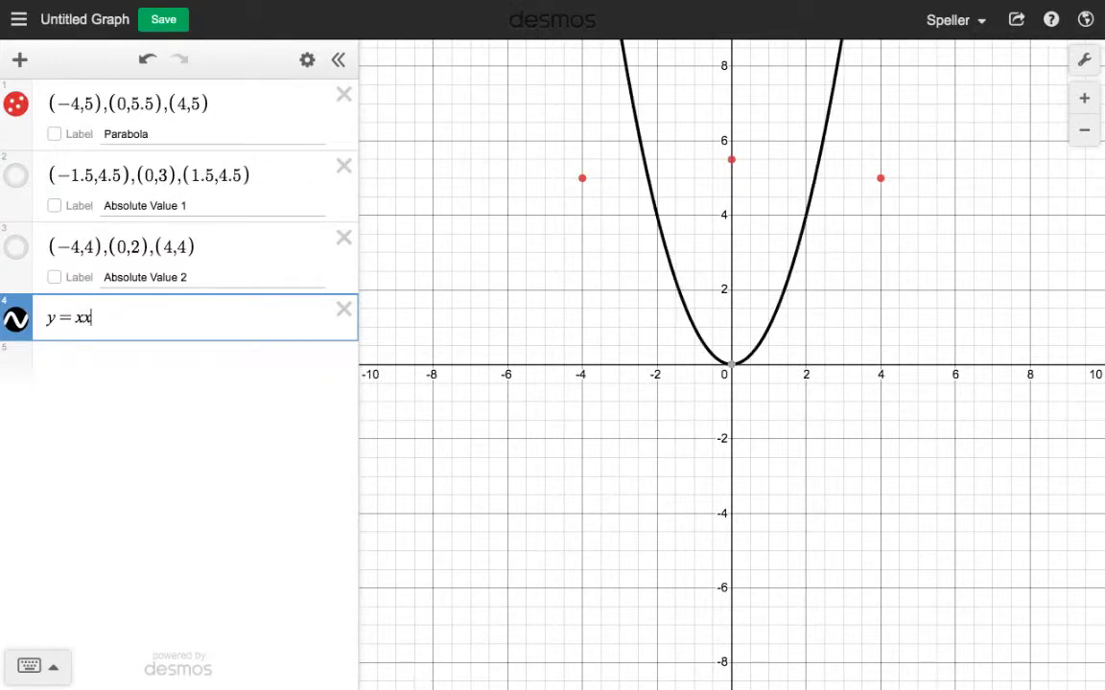
key("BackSpace")
type("^2")
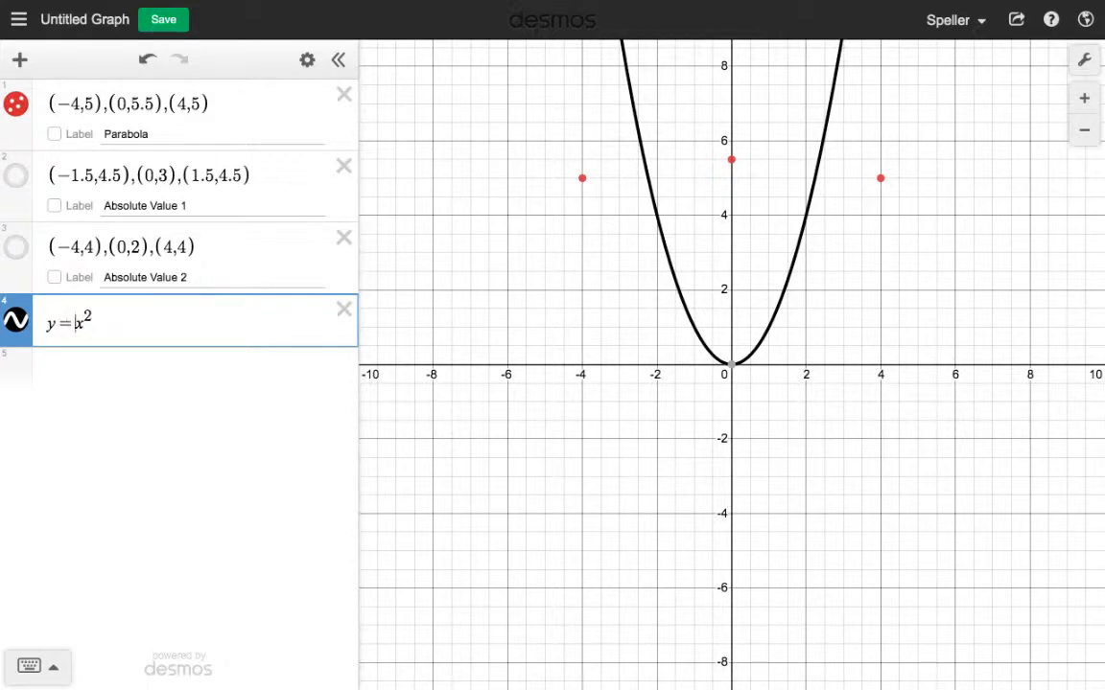
- Flip the parabola to open downward and shift it up 5.5 units, giving y = -x^2 + 5.5
type("-")
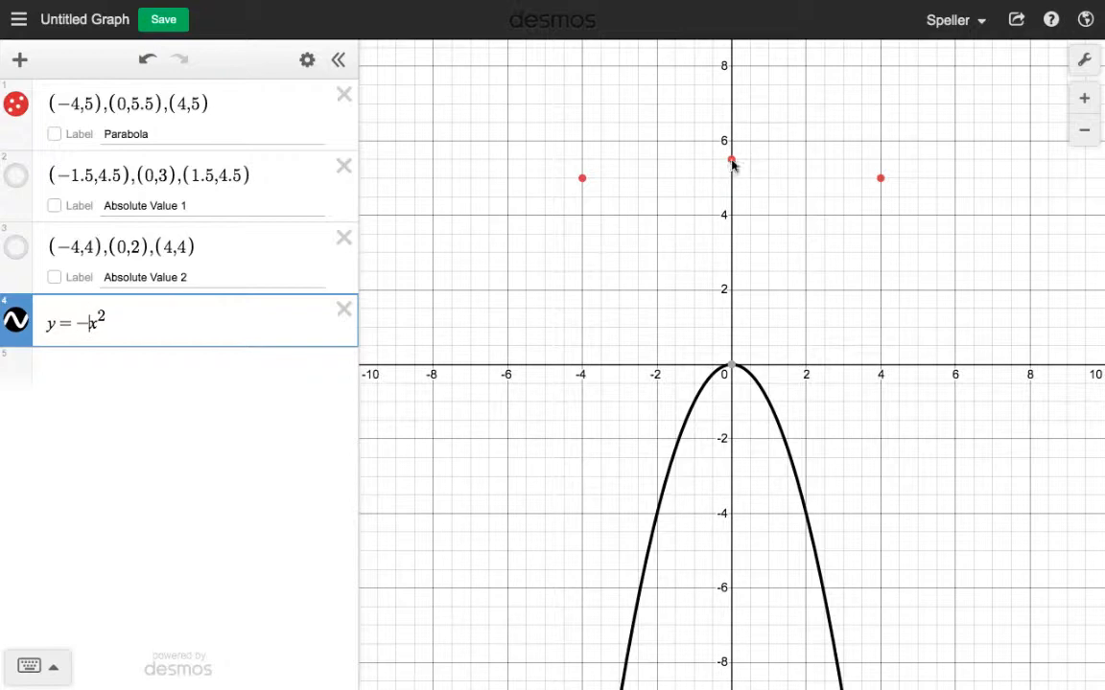
mouse_move(732, 163)
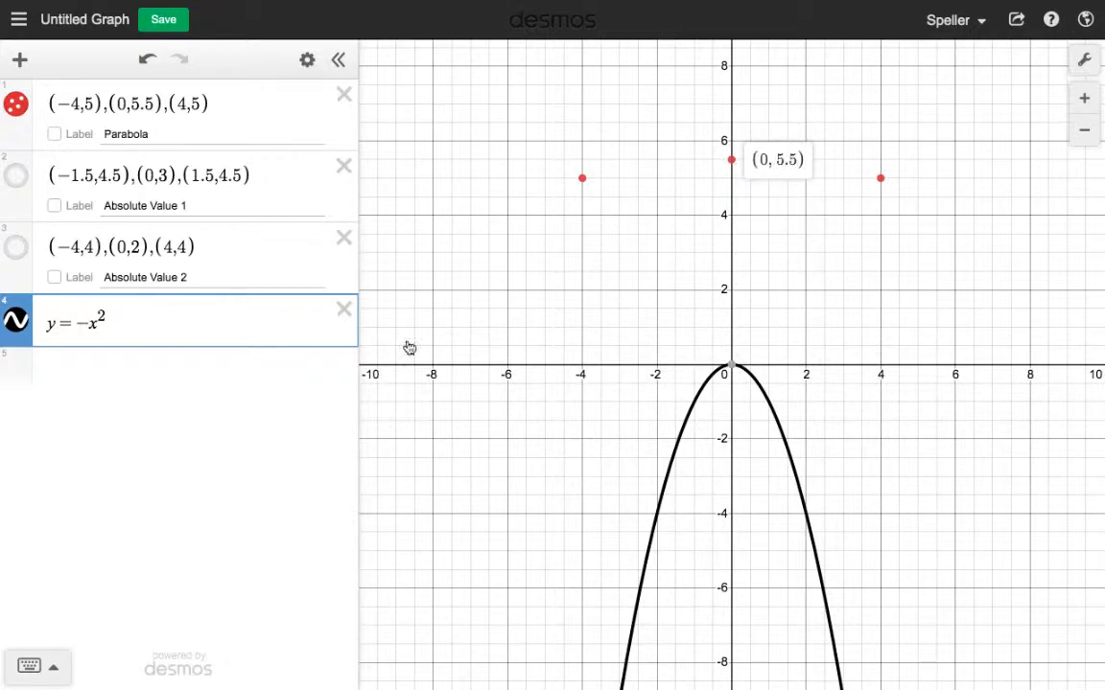
left_click(201, 326)
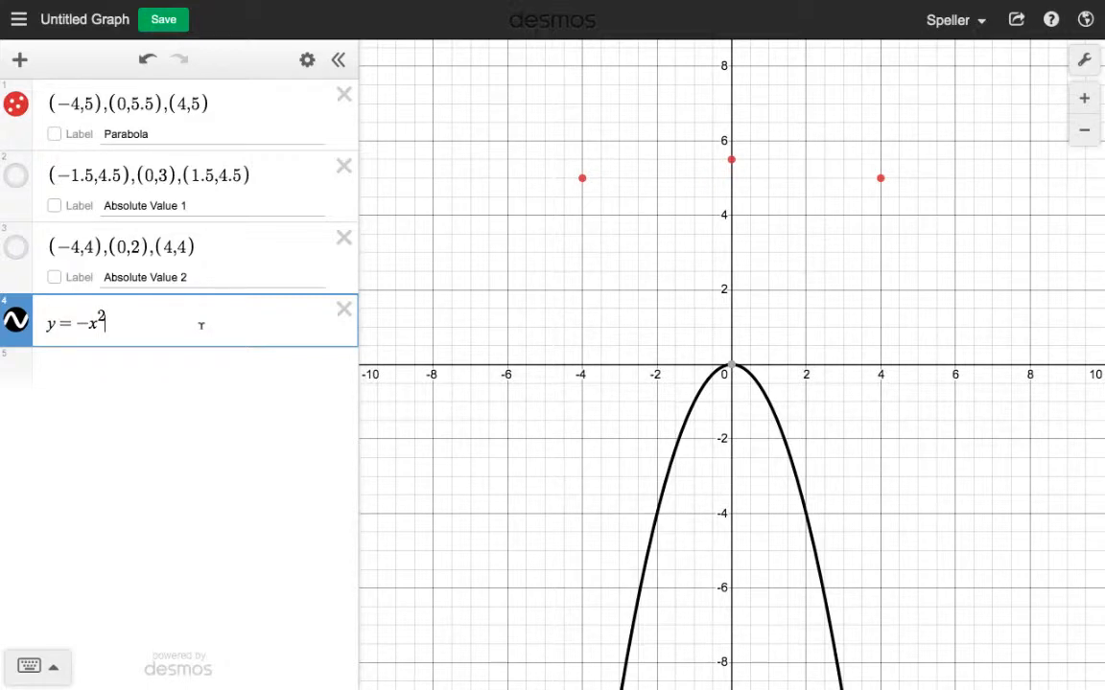
type("+5.5")
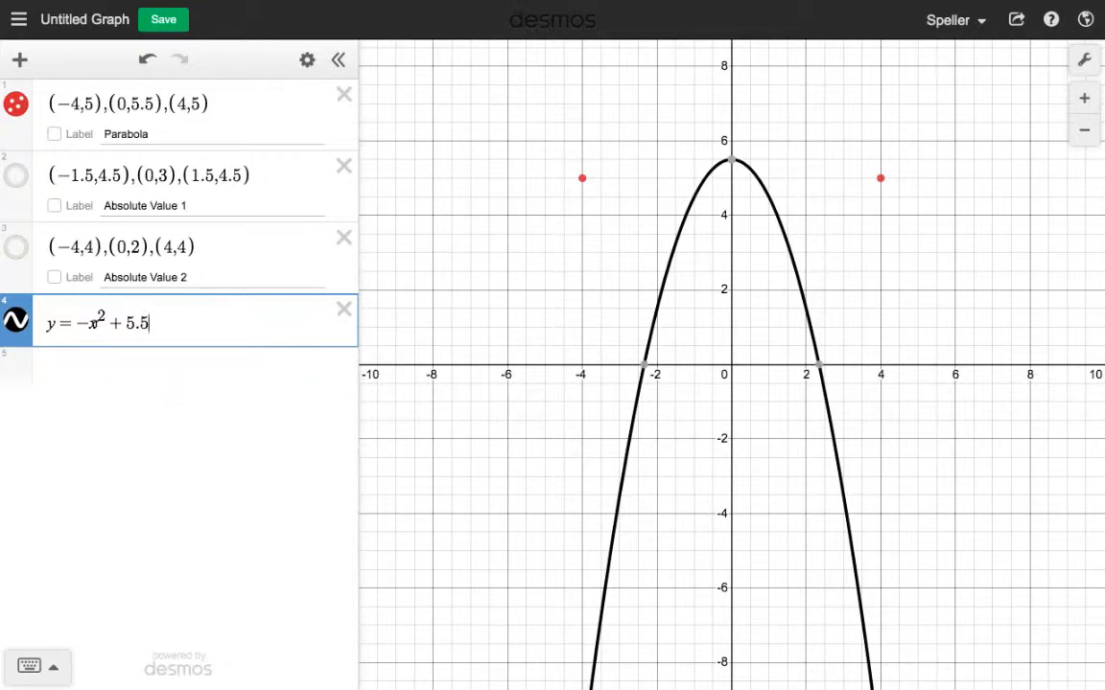
- Enclose x^2 in parentheses and write its coefficient explicitly, giving y = -1(x^2) + 5.5
left_click(91, 323)
type("(")
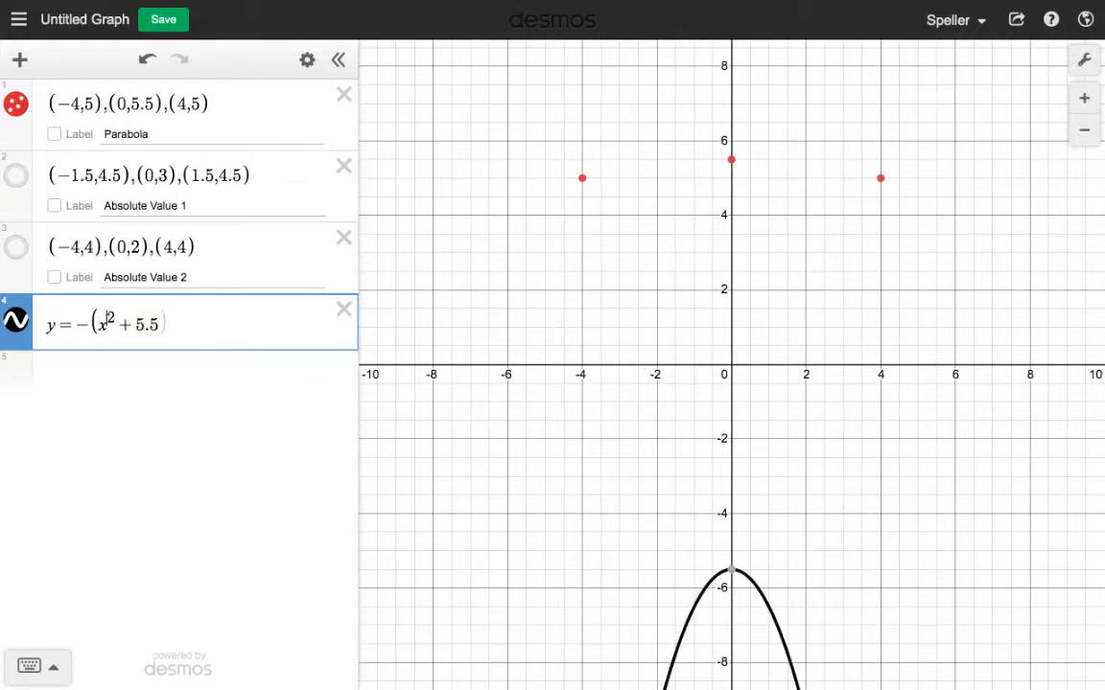
type(")")
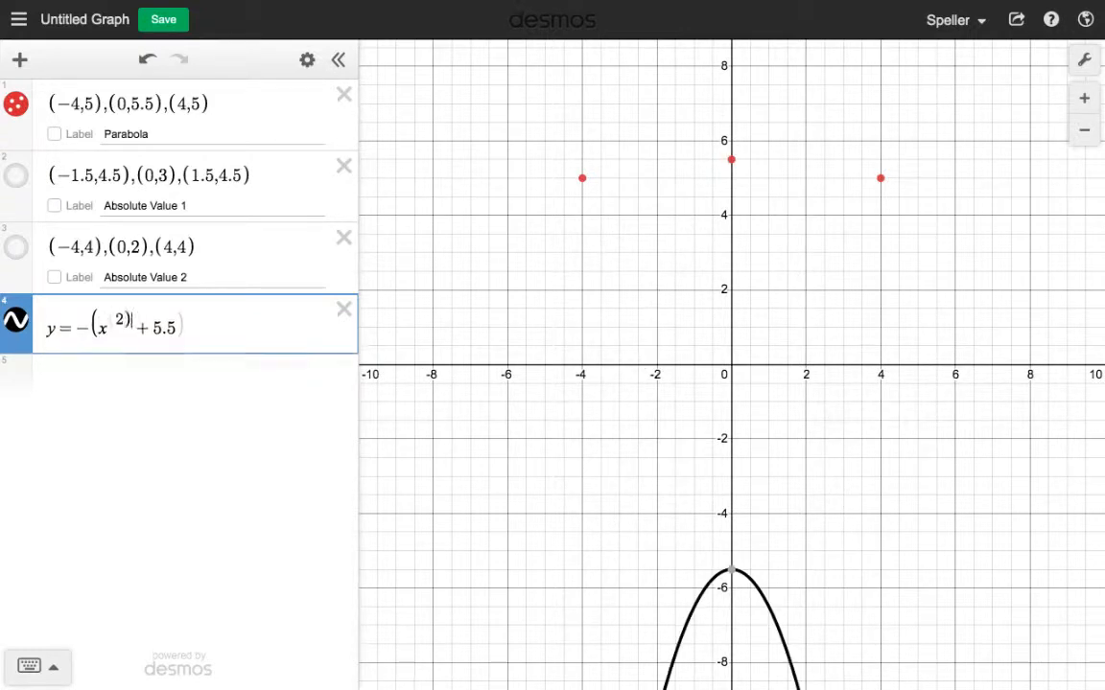
key("BackSpace")
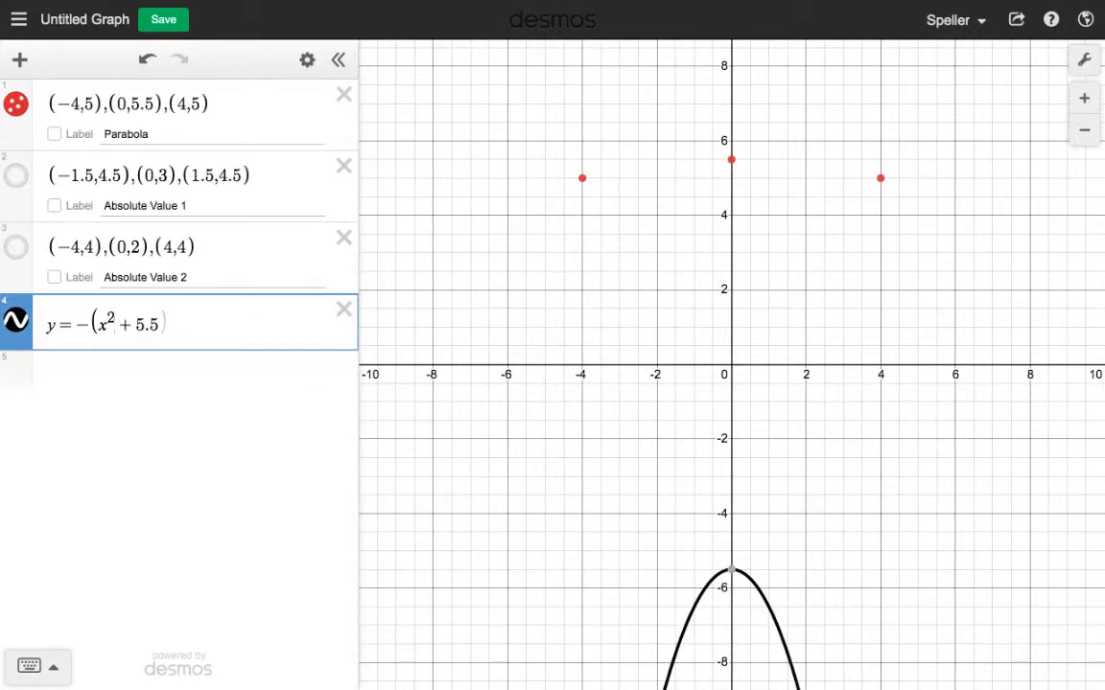
type(")")
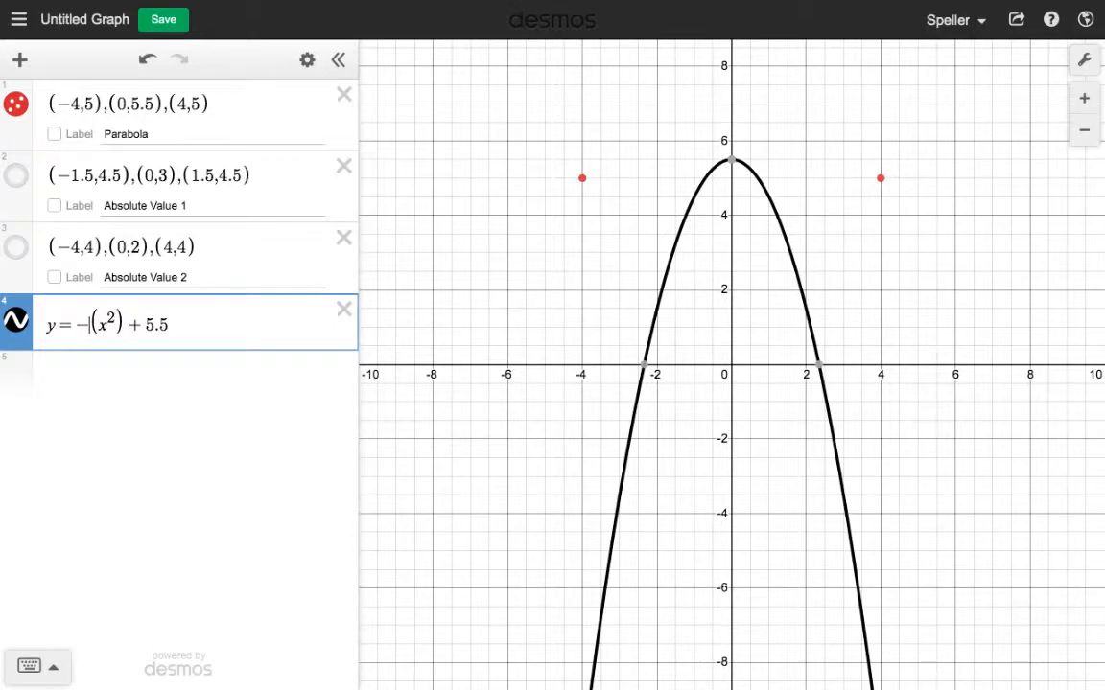
type("1")
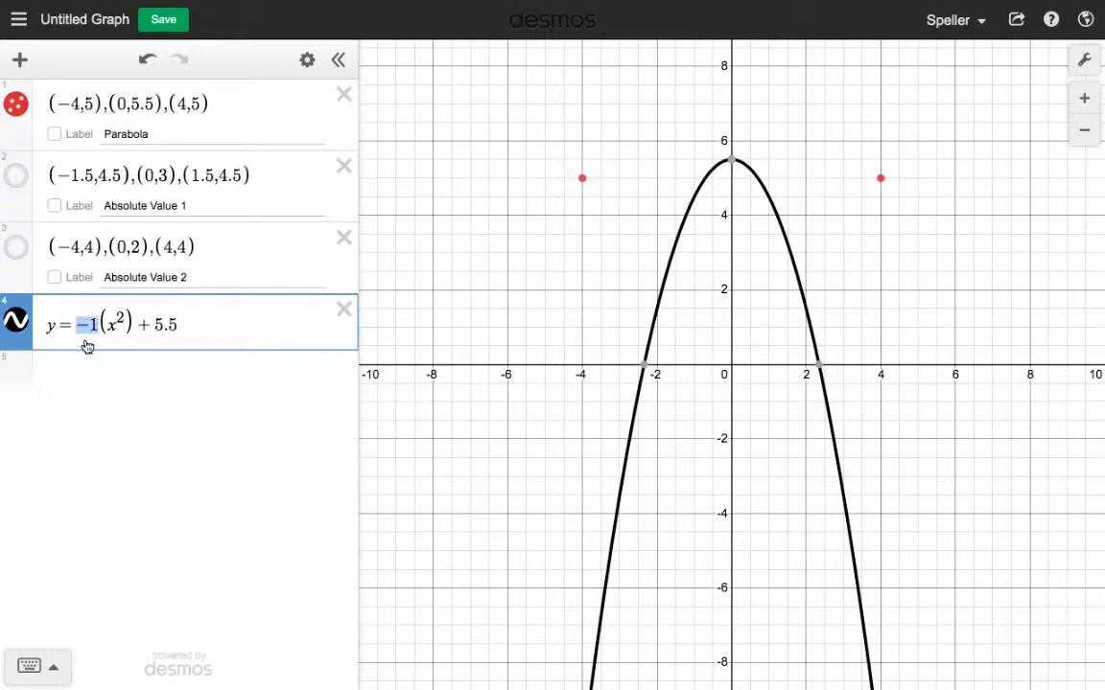
- Try -0.5, -0.3 and -0.2 as the coefficient of x^2, comparing the curve with the outer points (-4,5) and (4,5)
key("Right")
key("BackSpace")
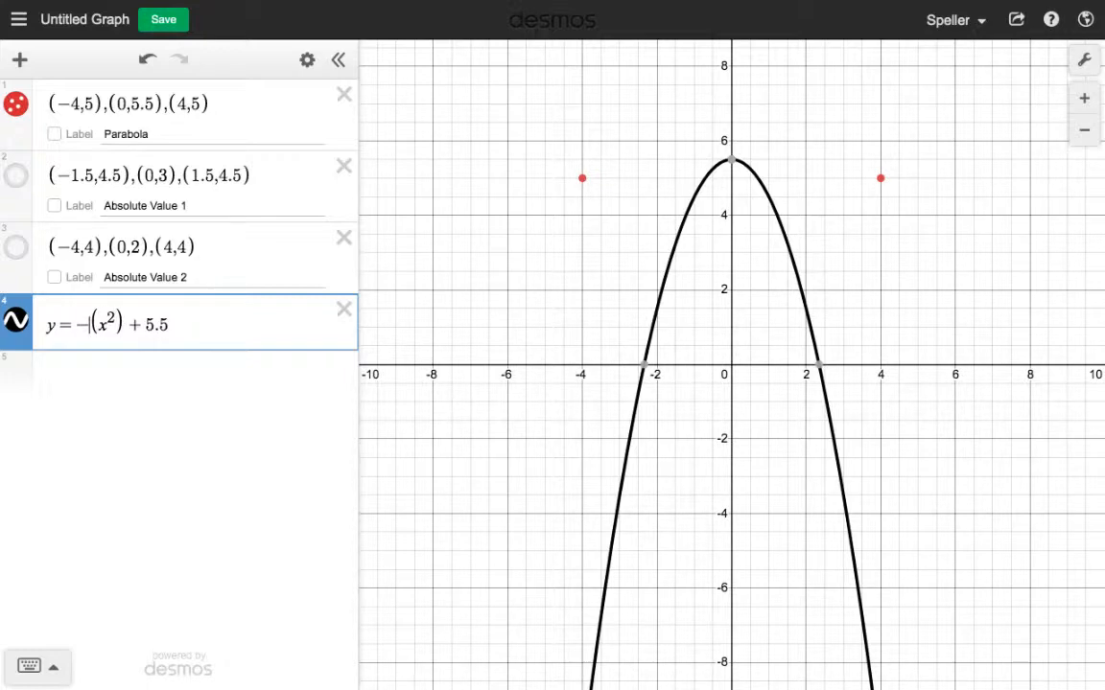
type("0.5")
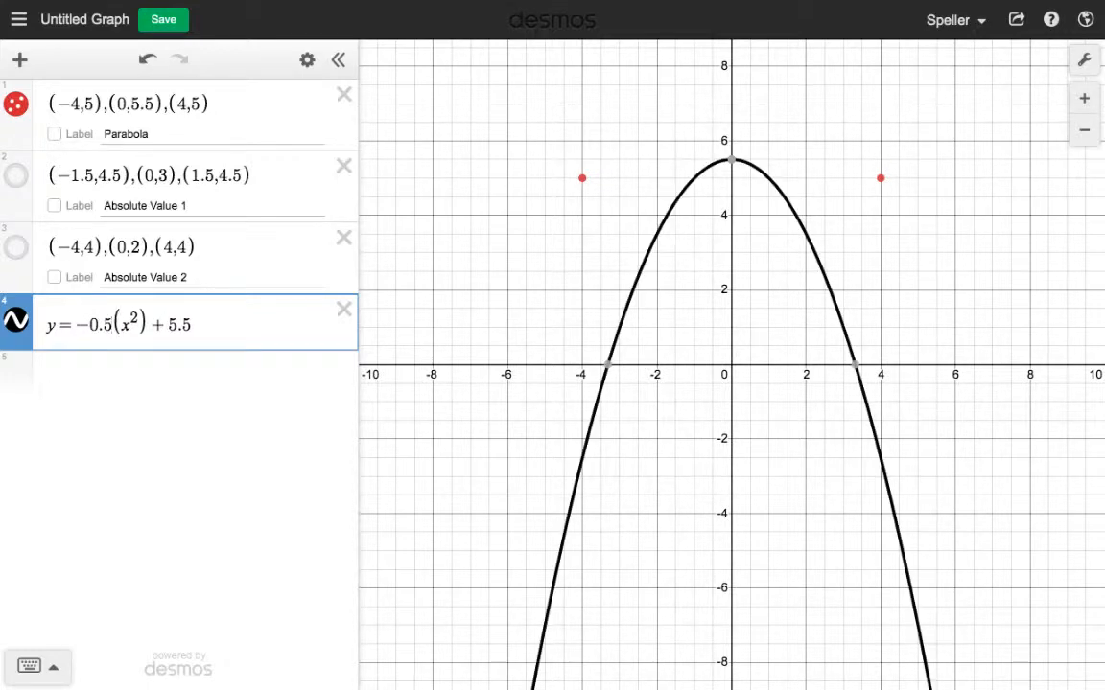
key("BackSpace")
type("3")
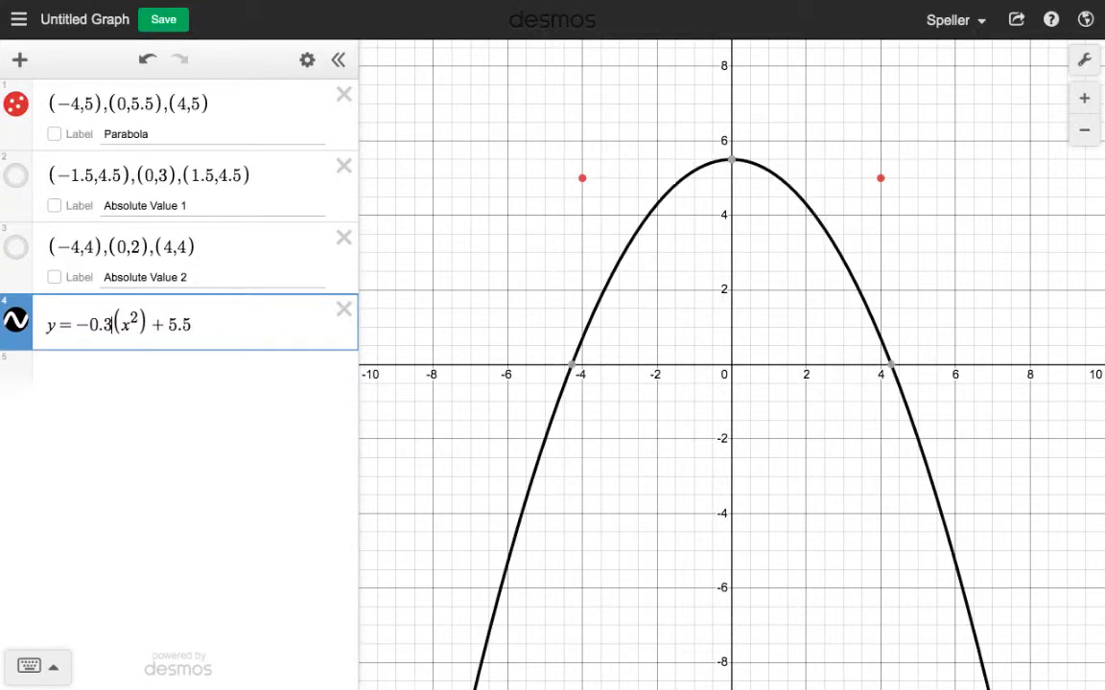
key("BackSpace")
type("2")
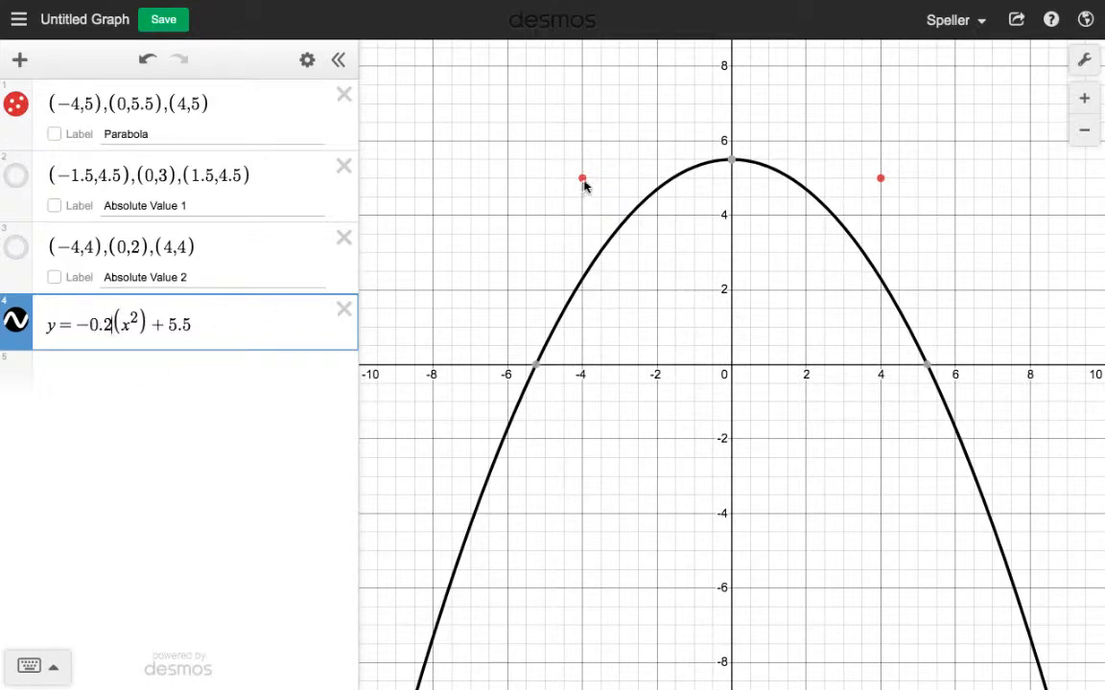
left_click(582, 179)
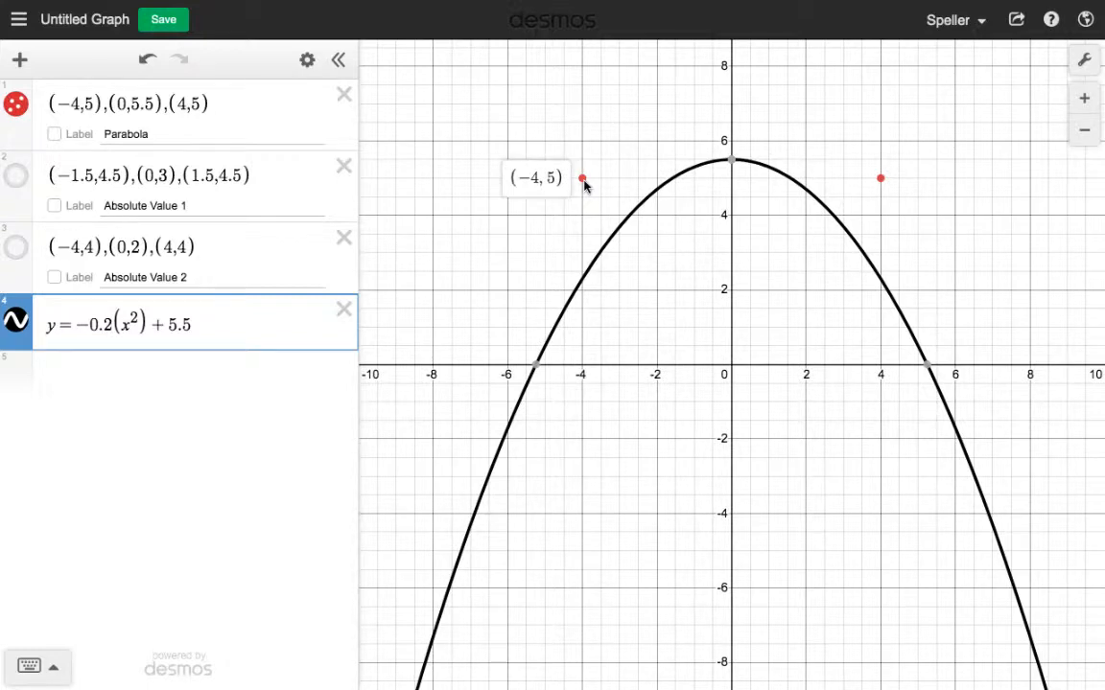
left_click(882, 179)
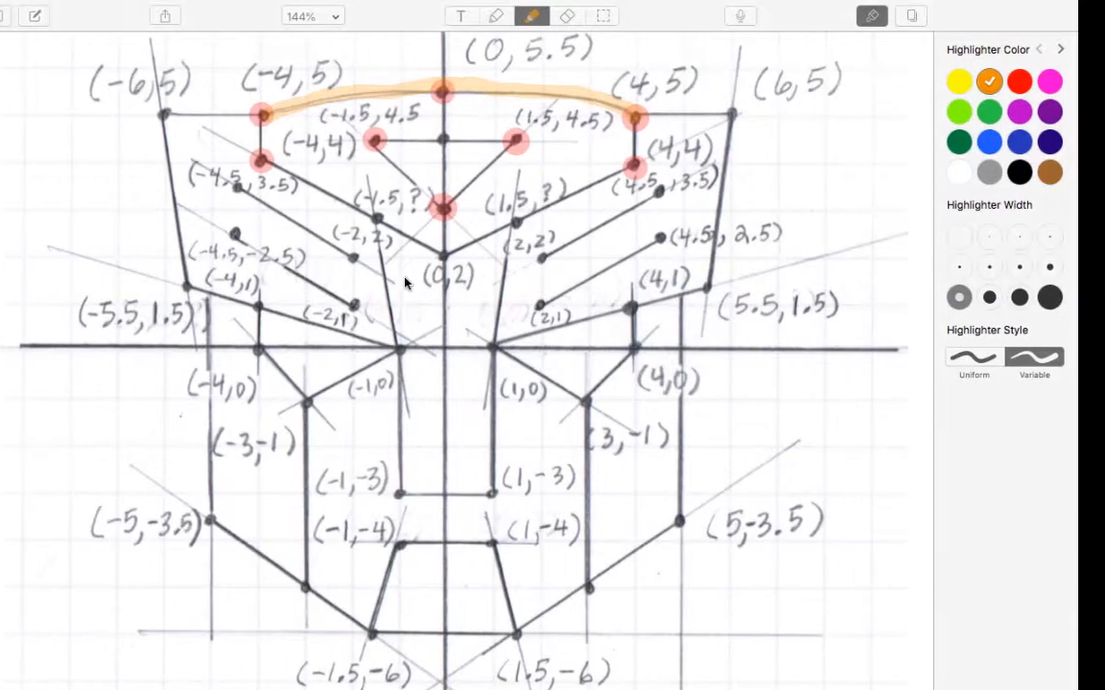
- In the handwritten notes, write y = -1(x^2) + 5.5 in purple pen below the domain and range notes
scroll(410, 273, "down", 5)
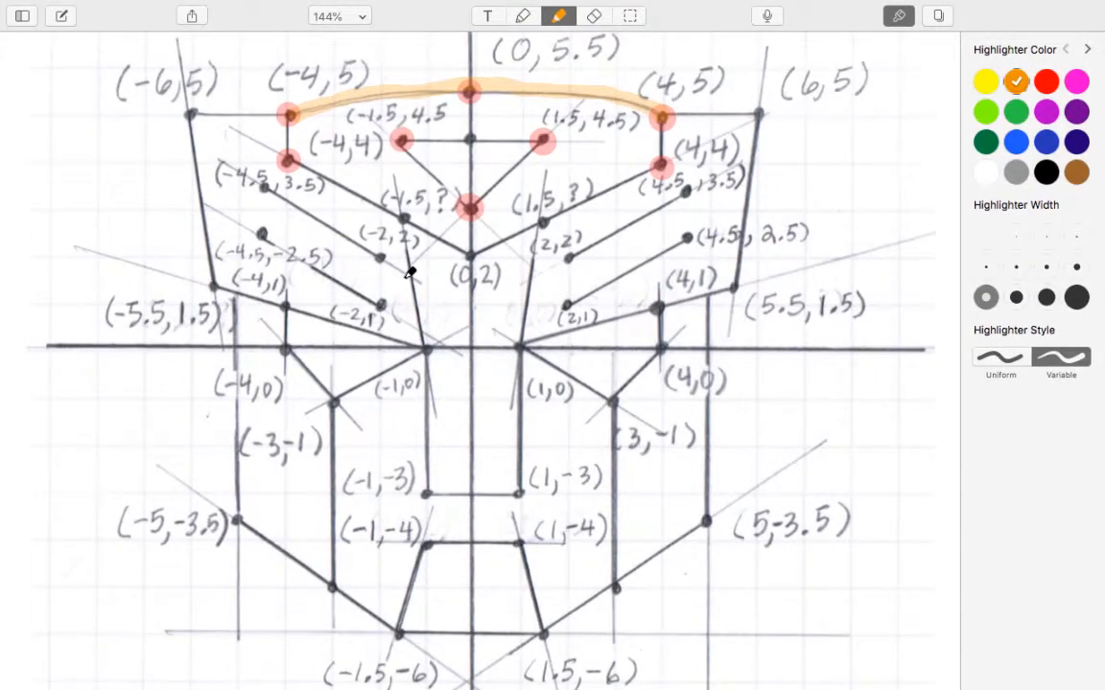
scroll(409, 273, "up", 10)
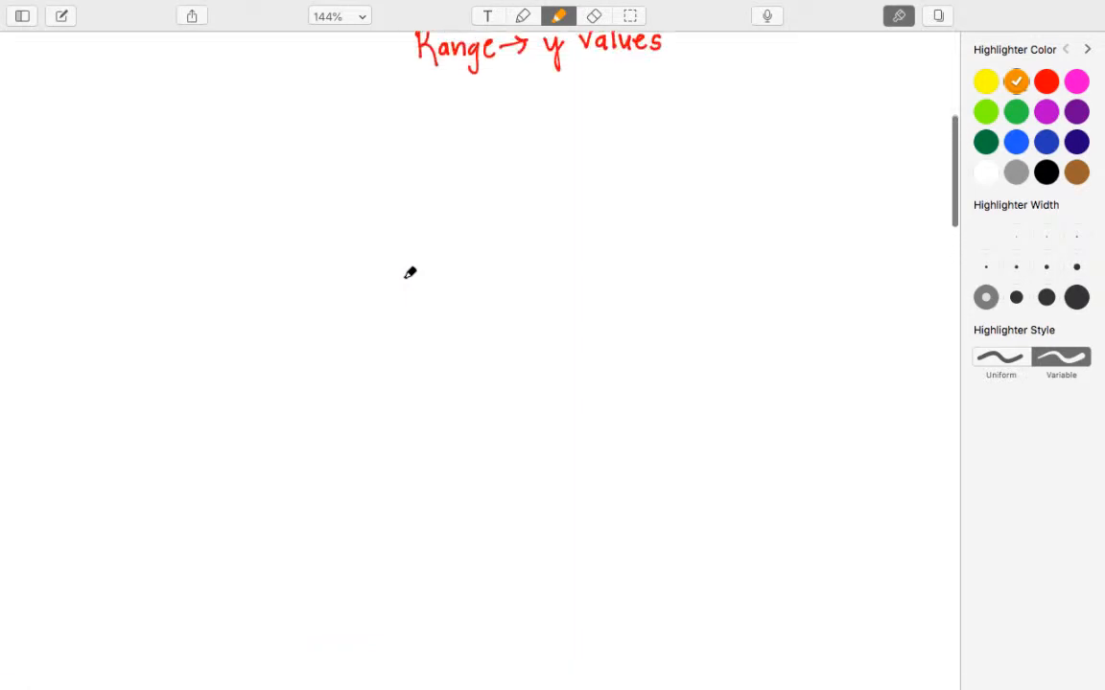
scroll(410, 274, "down", 2)
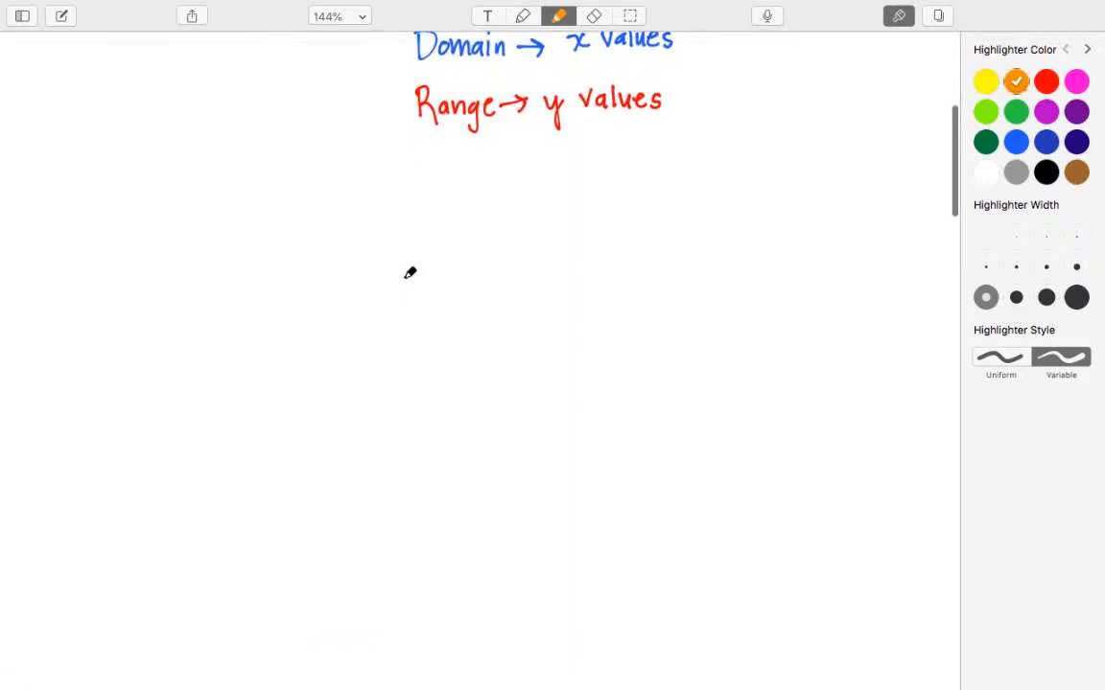
left_click(523, 17)
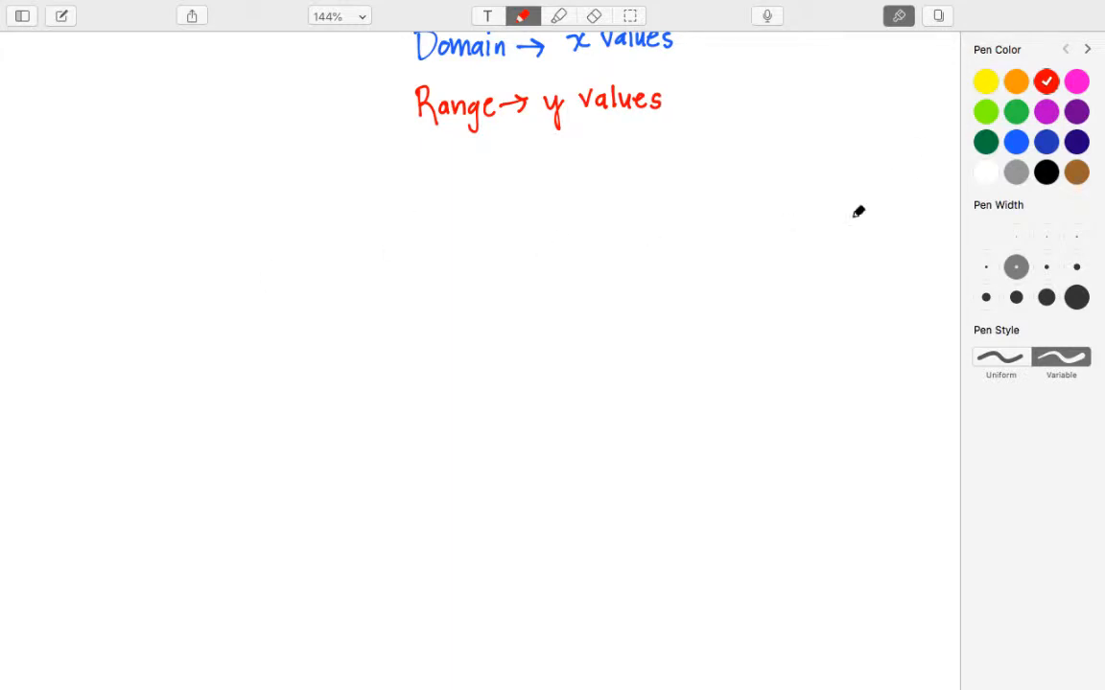
left_click(1077, 112)
left_click_drag(126, 237, 130, 277)
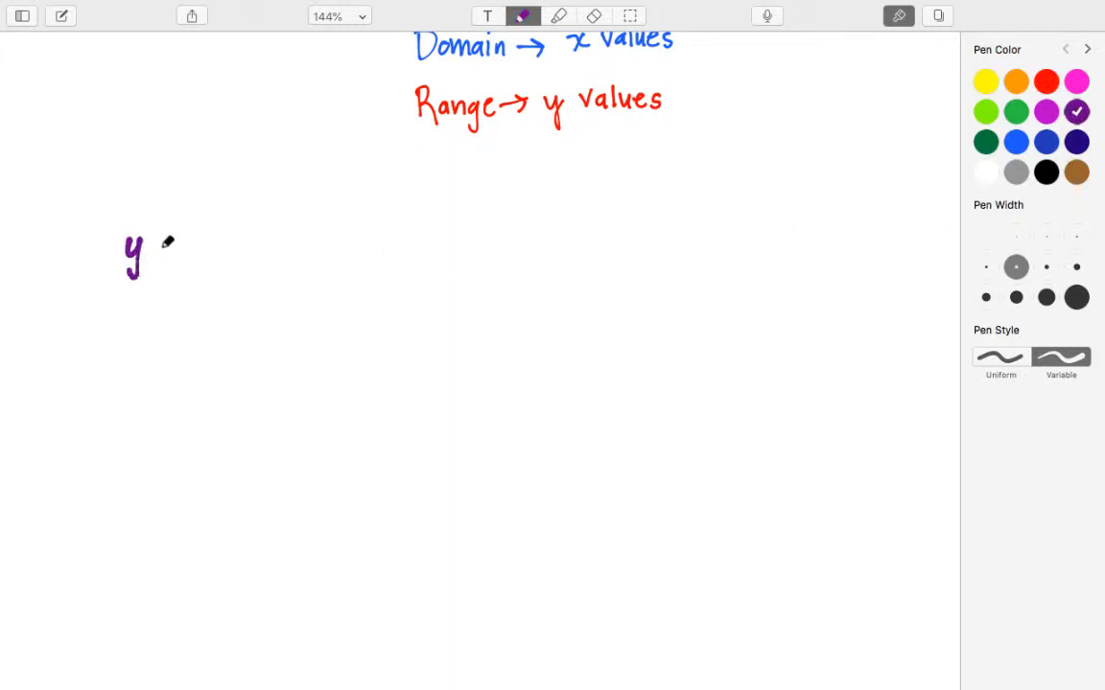
left_click(1078, 238)
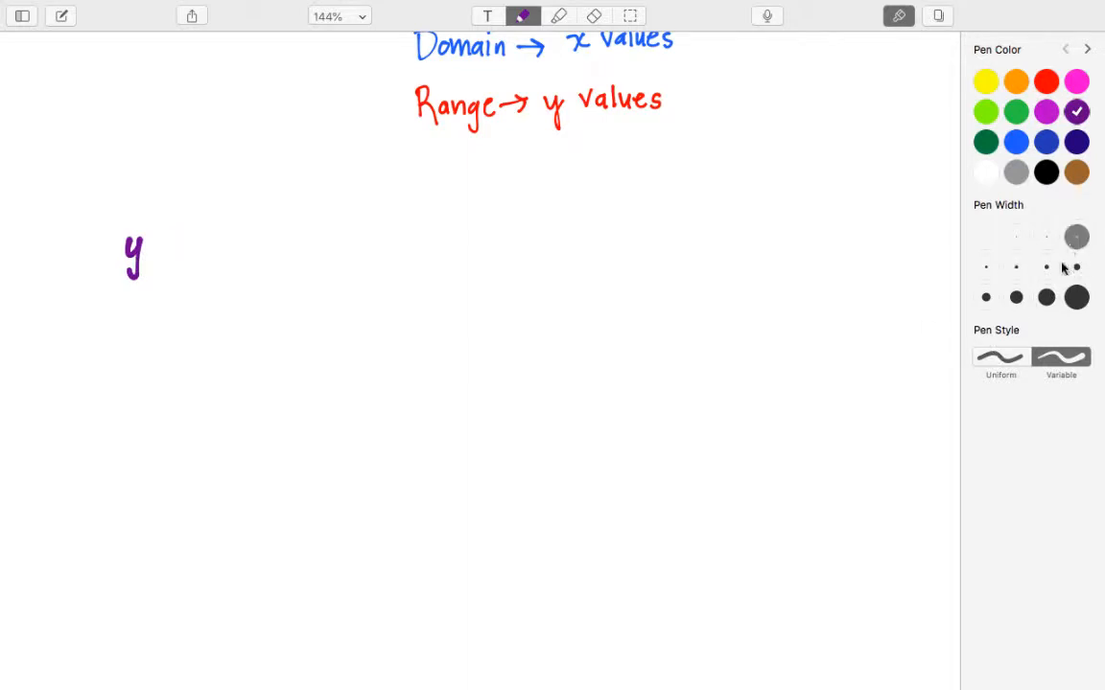
mouse_move(160, 246)
left_mouse_down()
mouse_move(265, 255)
mouse_move(252, 256)
left_mouse_up()
mouse_move(271, 226)
left_mouse_down()
mouse_move(294, 261)
mouse_move(322, 246)
left_mouse_up()
mouse_move(315, 238)
left_mouse_down()
mouse_move(315, 253)
mouse_move(349, 233)
left_mouse_up()
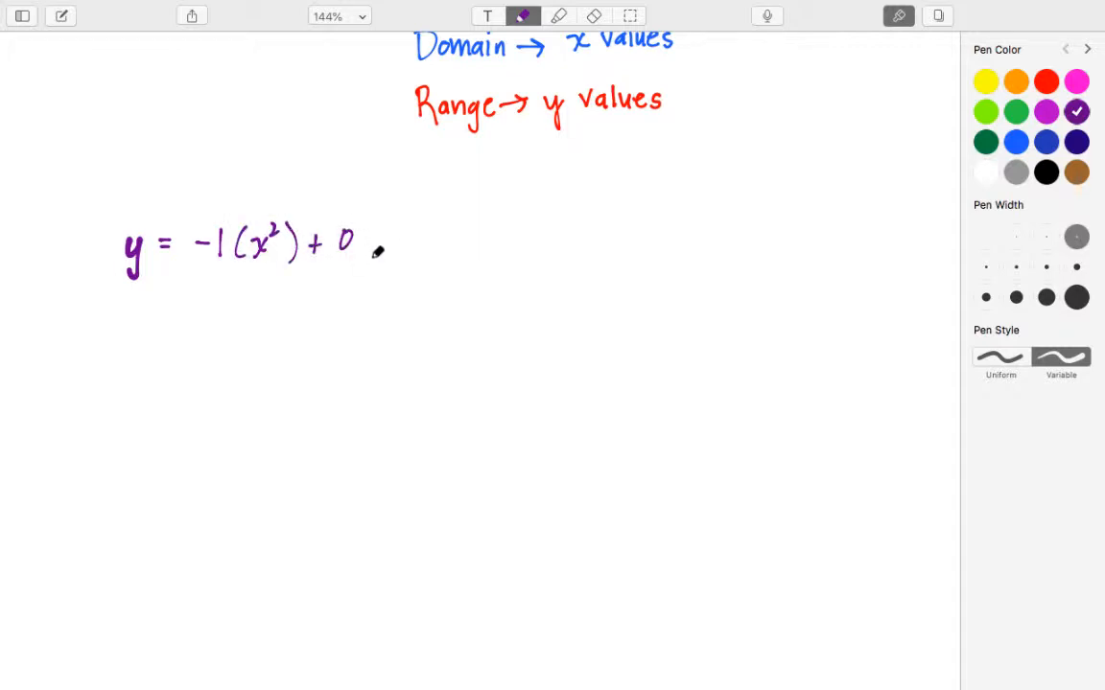
key("super+z")
left_click_drag(350, 232, 348, 254)
left_click_drag(350, 231, 379, 253)
left_click(368, 251)
left_click_drag(381, 231, 393, 231)
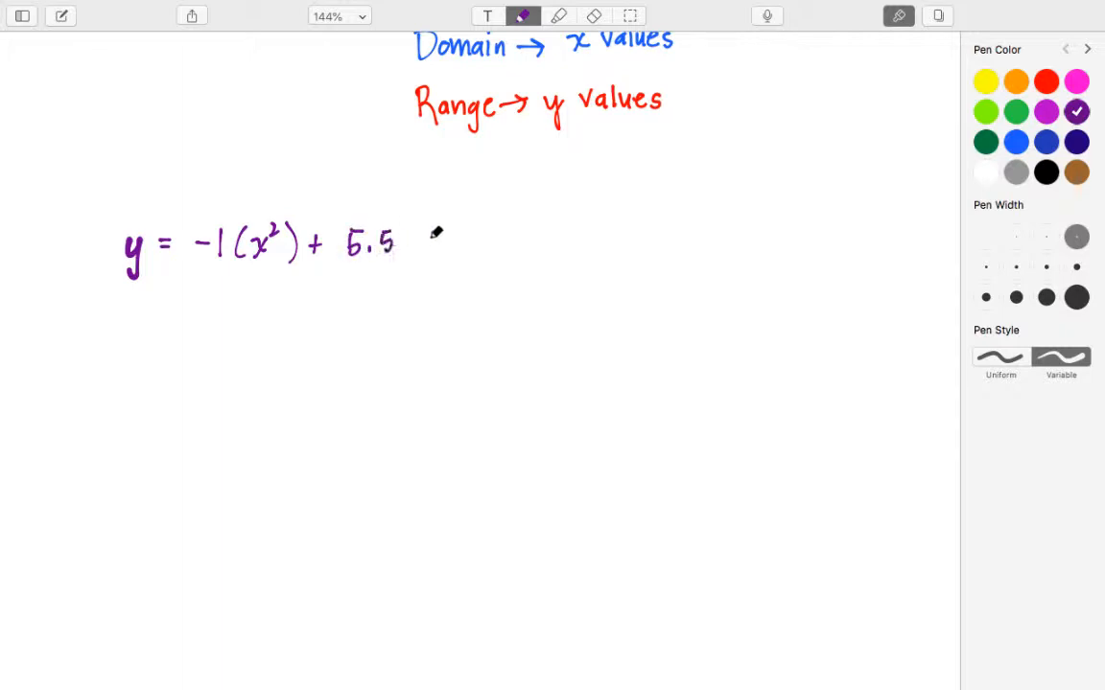
- Write the point (-4, 5) in pink pen beside the parabola equation
left_click(1074, 81)
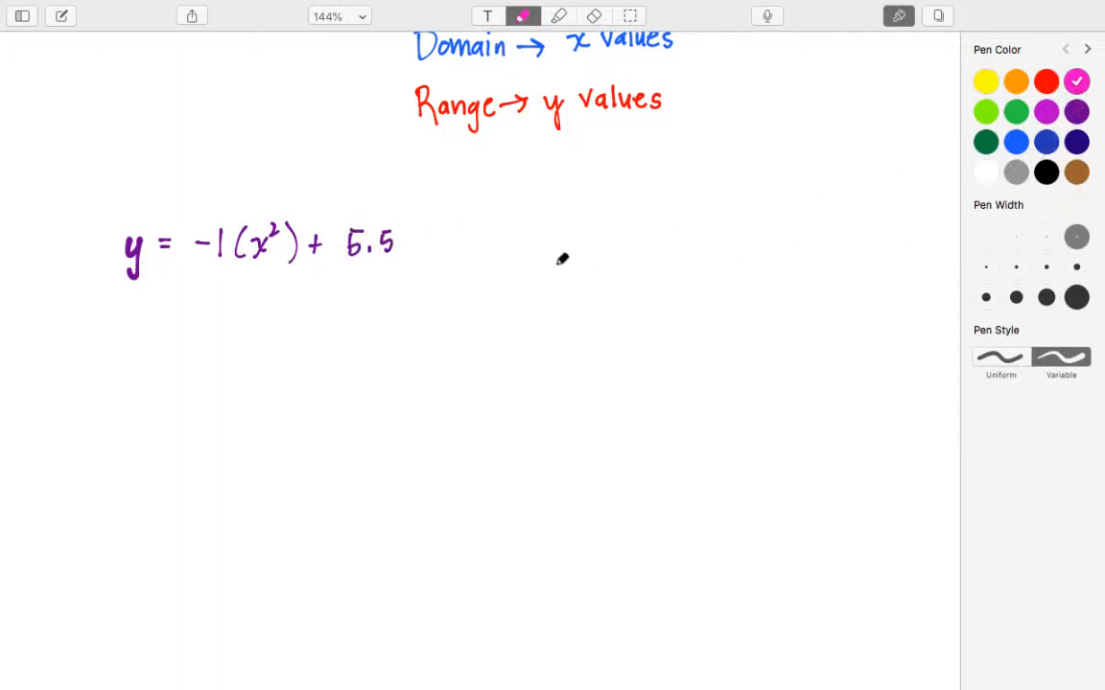
left_click_drag(497, 203, 491, 230)
left_click_drag(509, 216, 549, 220)
mouse_move(544, 205)
left_mouse_down()
mouse_move(545, 232)
mouse_move(572, 226)
left_mouse_up()
left_click_drag(570, 205, 592, 227)
- Check the outer parabola points on the sketch and write the substitution 5 = a(-4)^2 + 5.5 below the equation
scroll(595, 212, "down", 10)
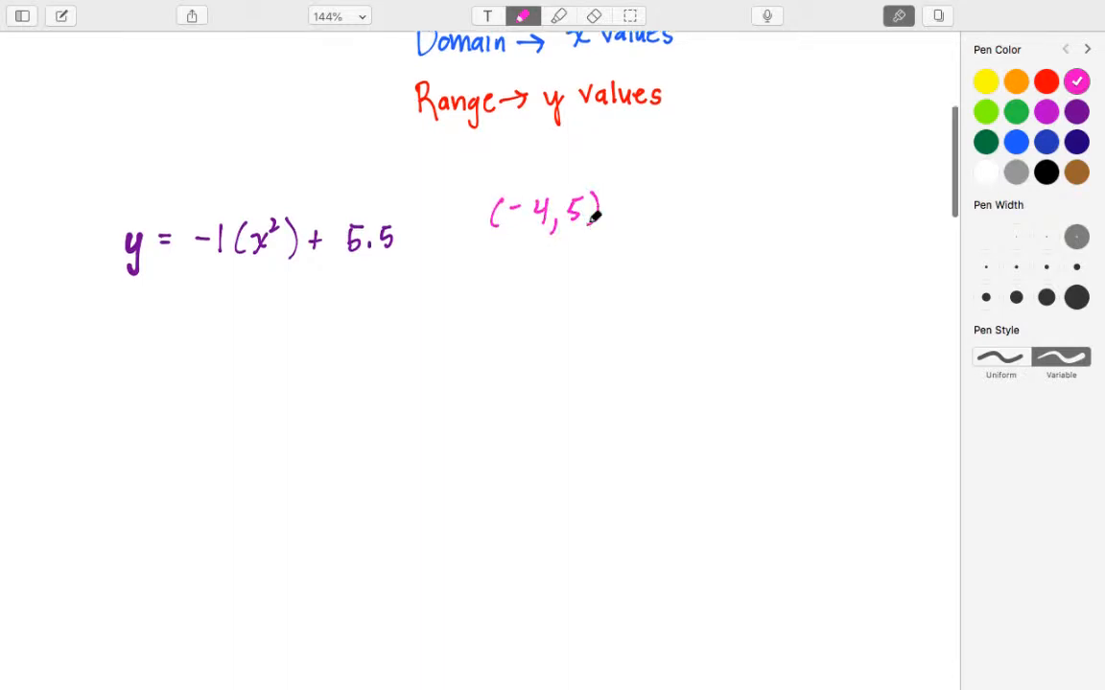
scroll(669, 264, "down", 2)
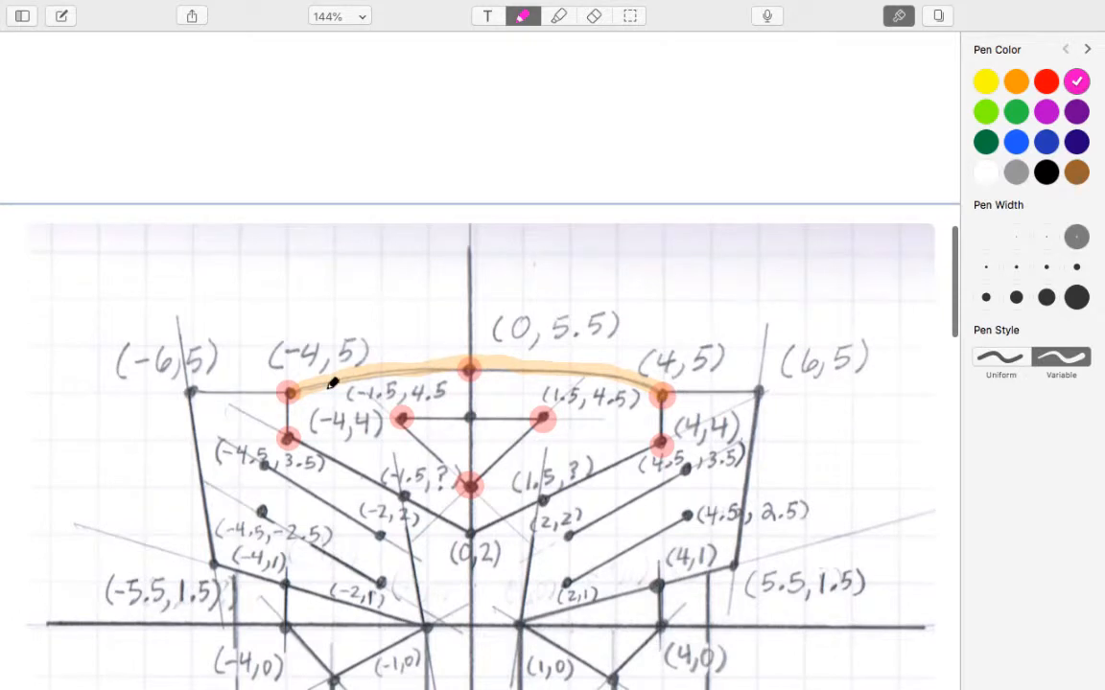
scroll(323, 326, "up", 12)
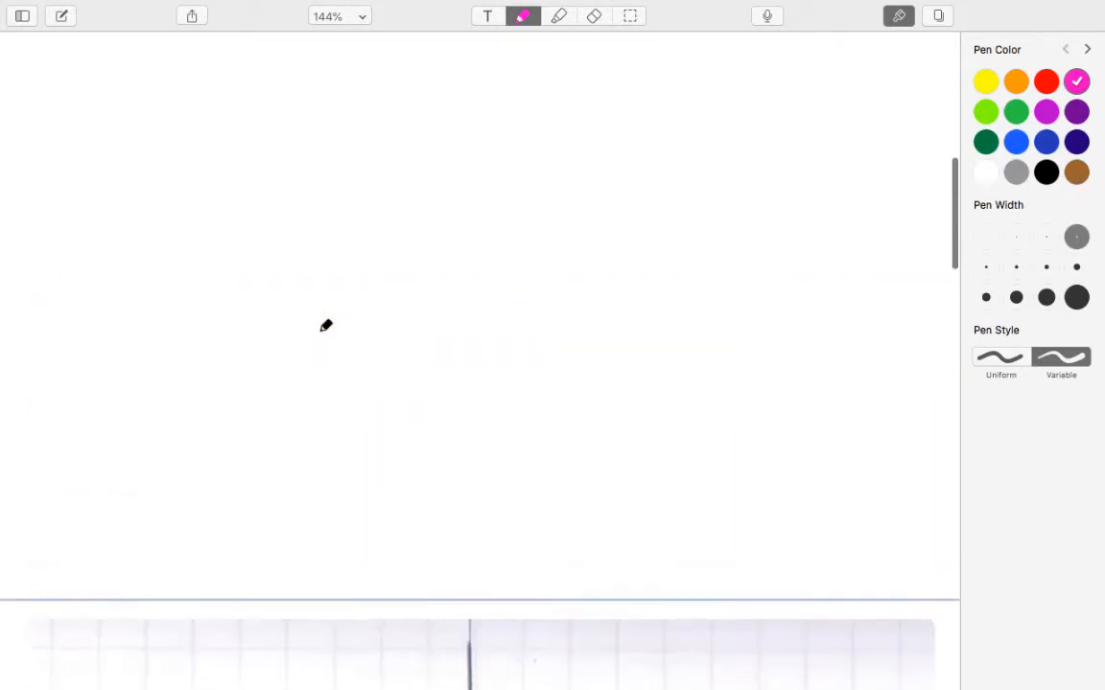
scroll(326, 326, "up", 2)
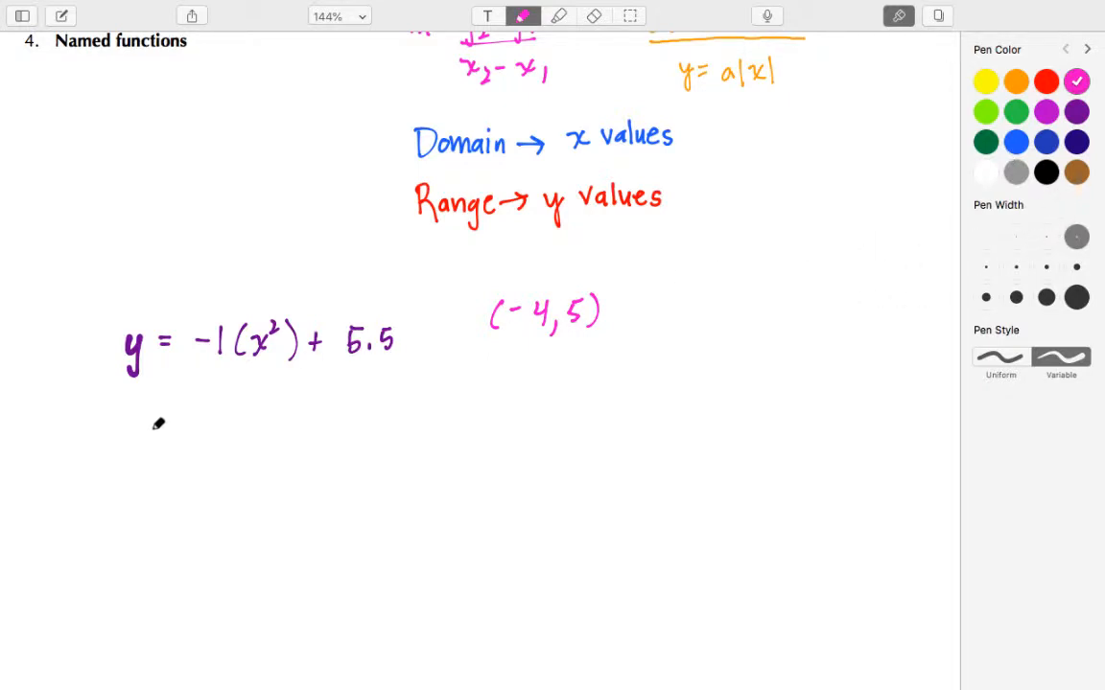
left_click_drag(154, 427, 170, 426)
left_click_drag(154, 435, 229, 443)
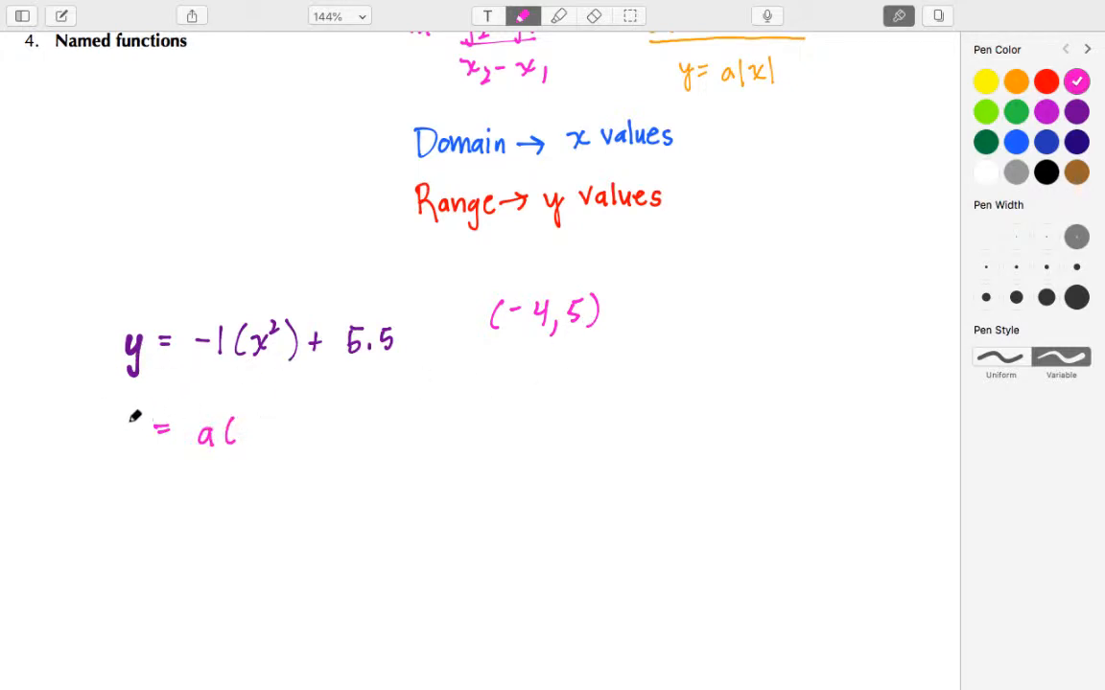
left_click_drag(127, 419, 125, 443)
left_click_drag(128, 419, 141, 418)
mouse_move(230, 432)
left_mouse_down()
mouse_move(275, 446)
mouse_move(297, 422)
left_mouse_up()
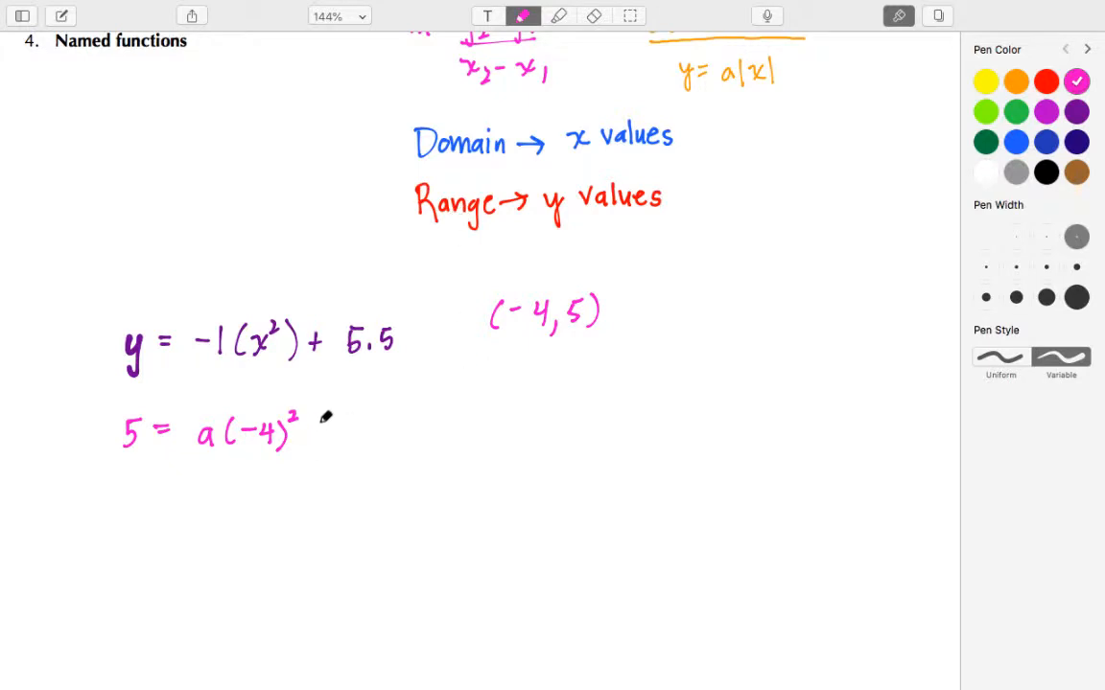
left_click_drag(309, 432, 326, 432)
mouse_move(318, 423)
left_mouse_down()
mouse_move(317, 443)
mouse_move(371, 441)
left_mouse_up()
left_click(362, 439)
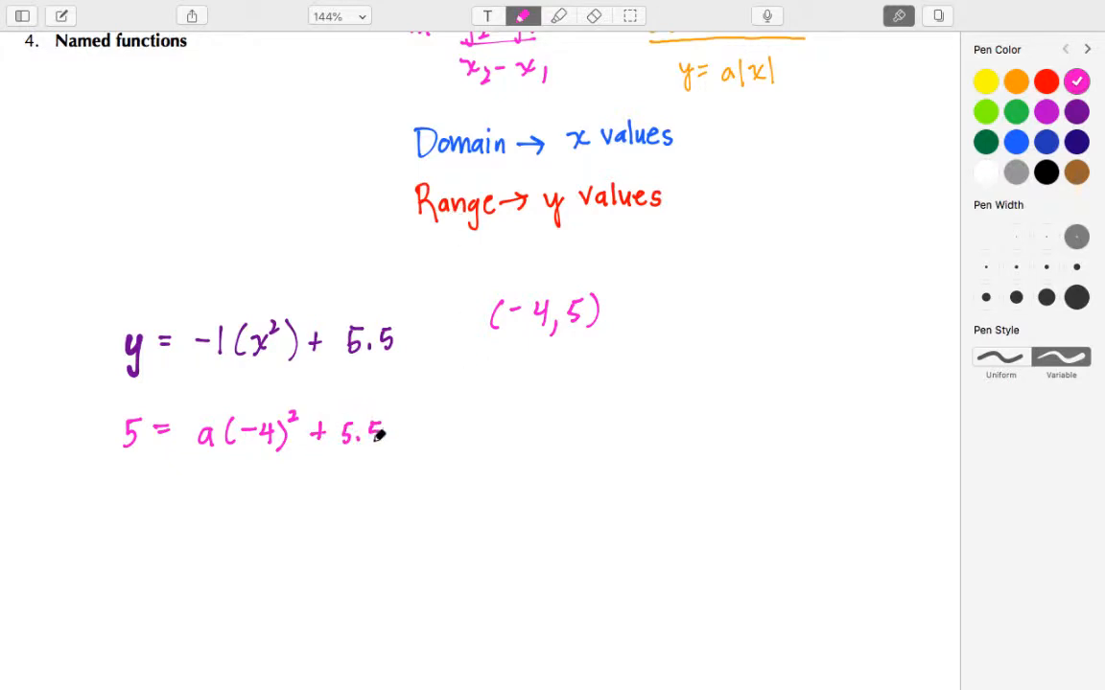
- Erase the exponent and closing parenthesis and rewrite them in purple so the equation reads y = -1(x)^2 + 5.5
left_click(596, 16)
left_click_drag(328, 318, 278, 321)
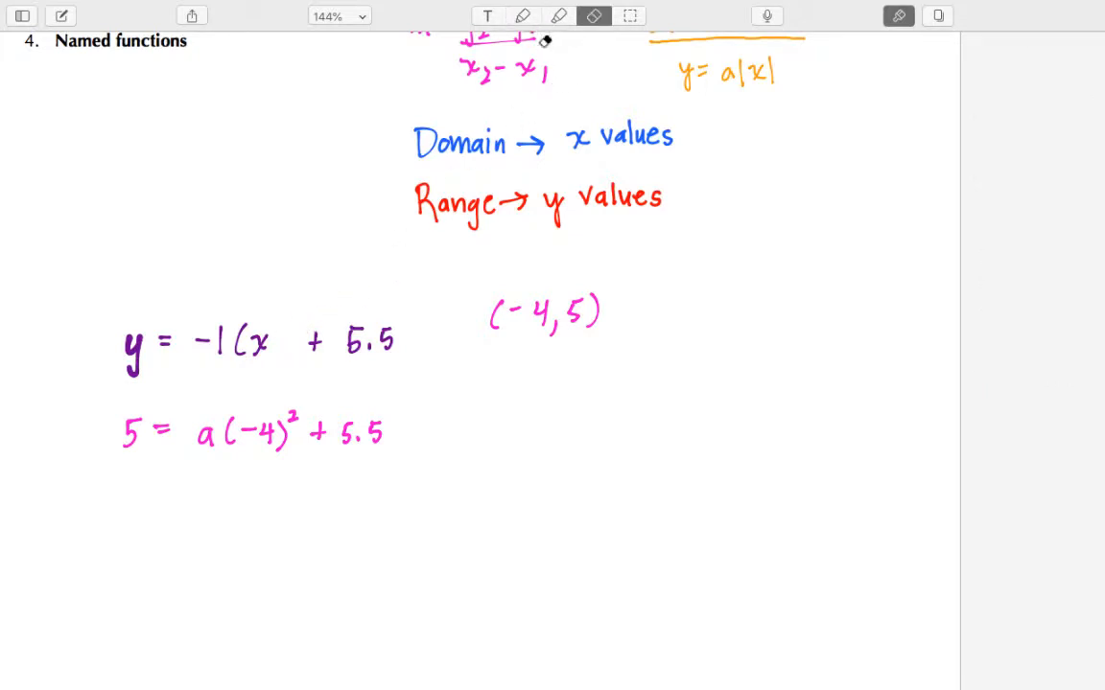
left_click(523, 17)
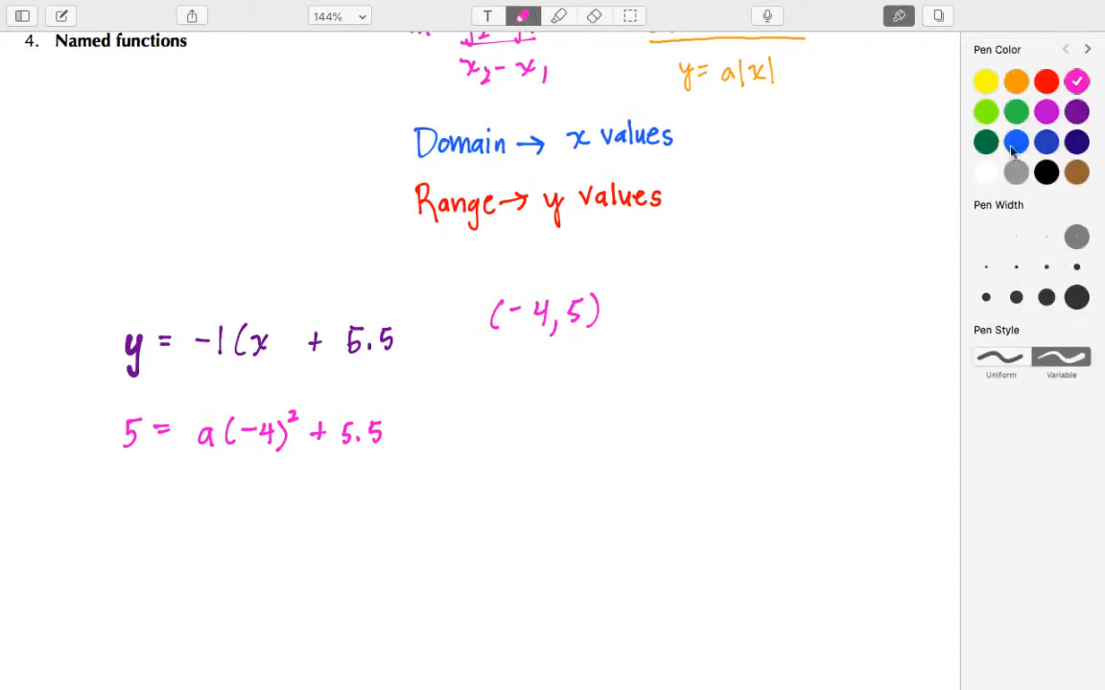
left_click(1080, 117)
mouse_move(275, 323)
left_mouse_down()
mouse_move(275, 357)
mouse_move(303, 331)
left_mouse_up()
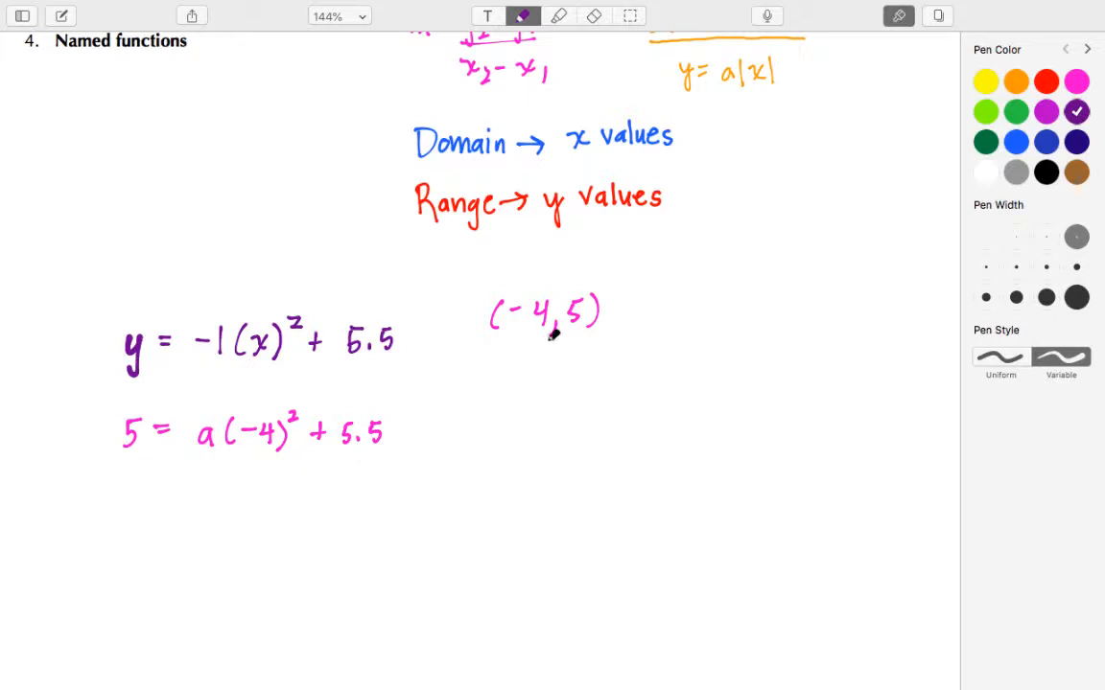
- Subtract 5.5 from both sides, draw a line underneath and strike out the 5.5 terms that cancel
left_click_drag(316, 476, 382, 474)
left_click(363, 480)
left_click_drag(79, 475, 91, 482)
left_click_drag(93, 466, 123, 482)
left_click(116, 486)
left_click_drag(125, 465, 135, 465)
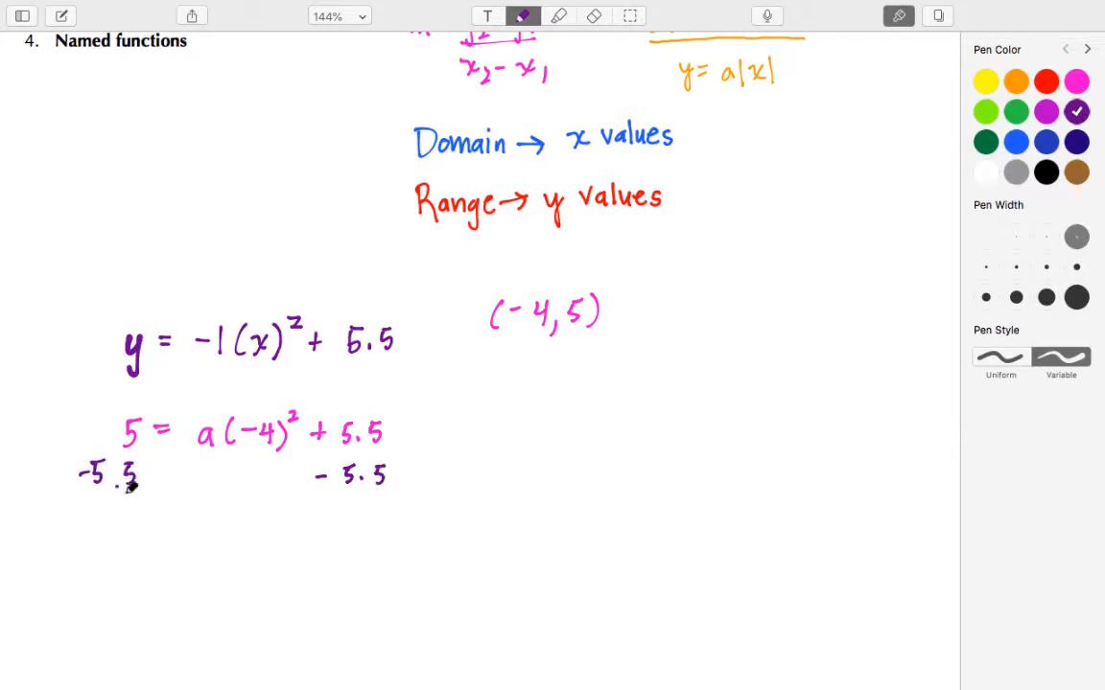
left_click_drag(80, 495, 406, 493)
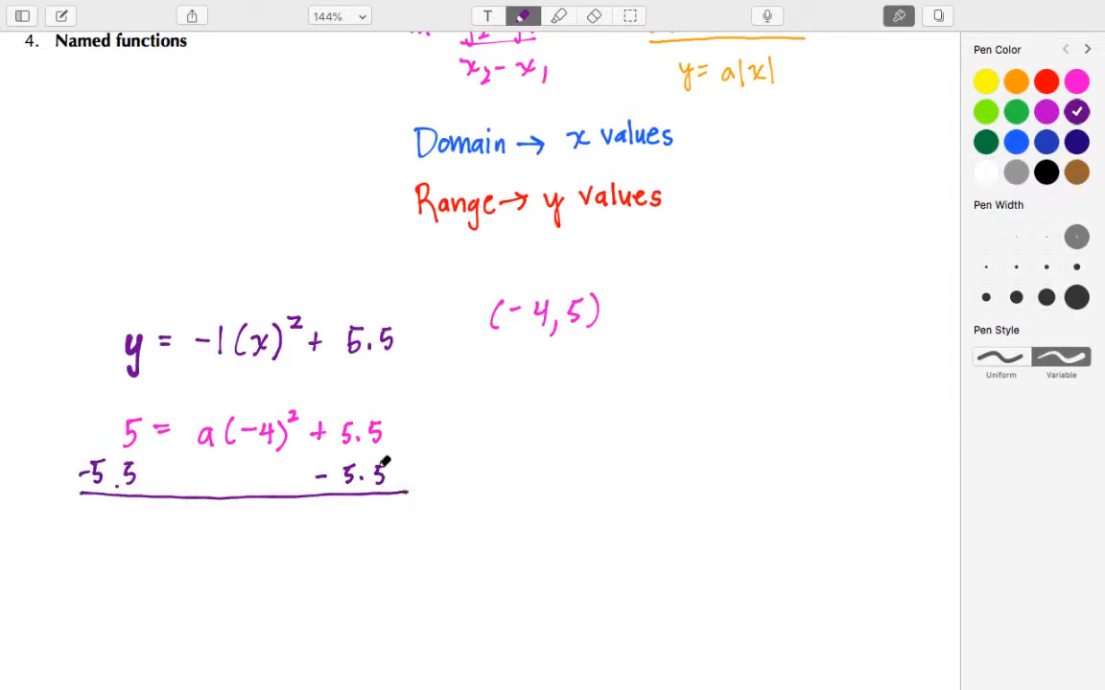
left_click_drag(328, 449, 382, 428)
left_click_drag(345, 498, 393, 462)
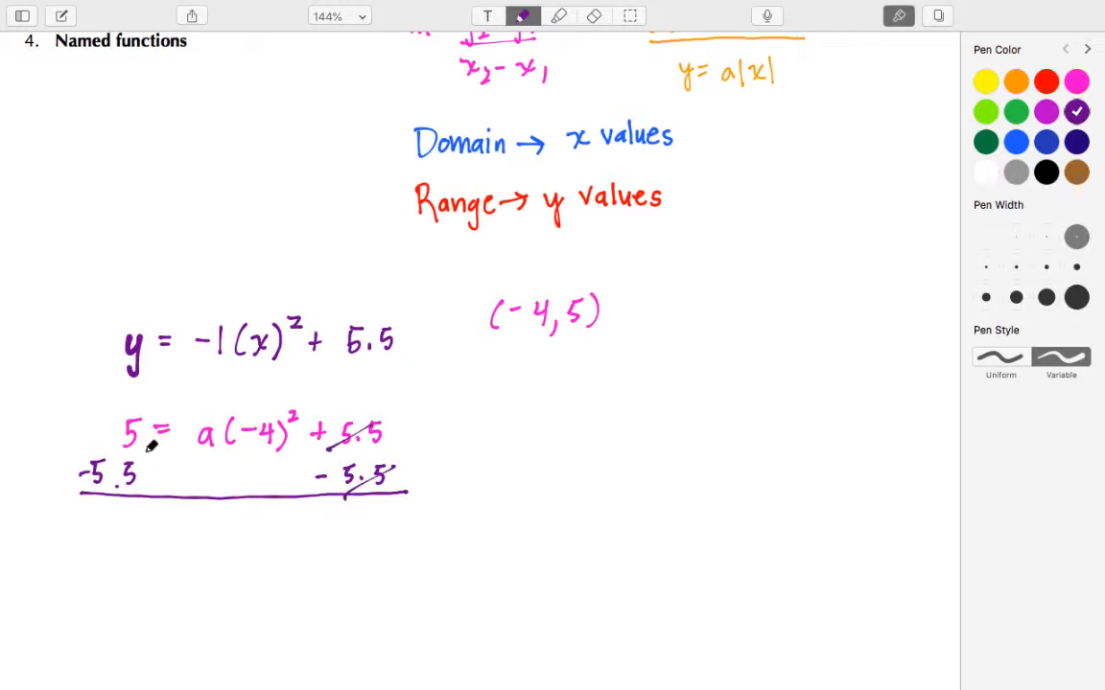
- Write -0.5 = a16 below the line, divide both sides by 16 and cross out the cancelling 16s
mouse_move(82, 529)
left_mouse_down()
mouse_move(111, 522)
mouse_move(131, 538)
mouse_move(173, 525)
left_mouse_up()
left_click(123, 539)
left_click_drag(158, 534, 203, 538)
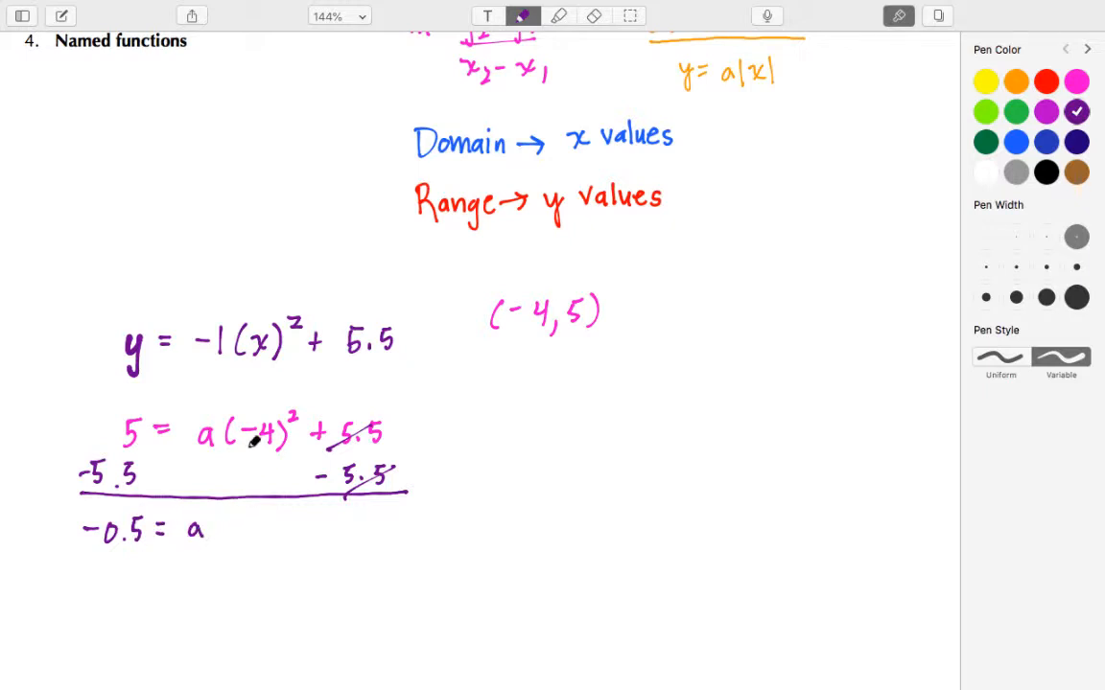
mouse_move(224, 518)
left_mouse_down()
mouse_move(218, 540)
mouse_move(238, 530)
mouse_move(247, 550)
mouse_move(210, 579)
left_mouse_up()
left_click_drag(232, 560, 234, 572)
mouse_move(99, 553)
left_mouse_down()
mouse_move(141, 552)
mouse_move(111, 580)
left_mouse_up()
left_click_drag(131, 561, 128, 574)
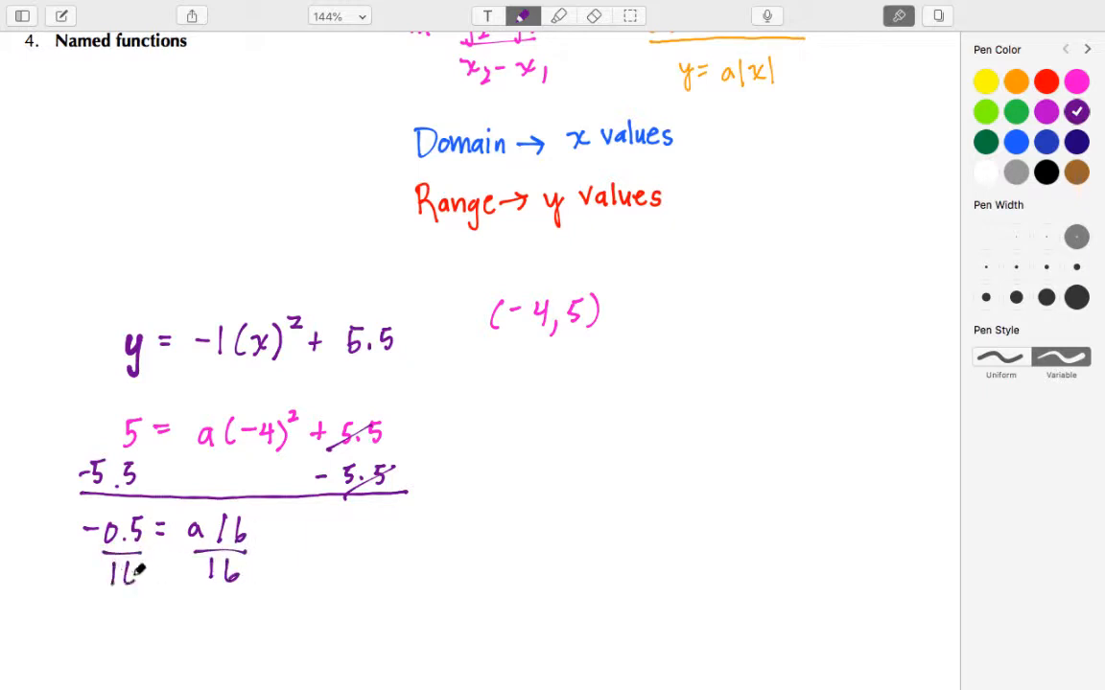
left_click_drag(245, 518, 220, 581)
- Write the solved coefficient a = -0.5/16 beside the division
mouse_move(315, 543)
left_mouse_down()
mouse_move(316, 557)
mouse_move(342, 543)
left_mouse_up()
mouse_move(328, 553)
left_mouse_down()
mouse_move(396, 533)
mouse_move(433, 551)
mouse_move(397, 581)
mouse_move(433, 580)
left_mouse_up()
left_click(410, 542)
left_click(408, 579)
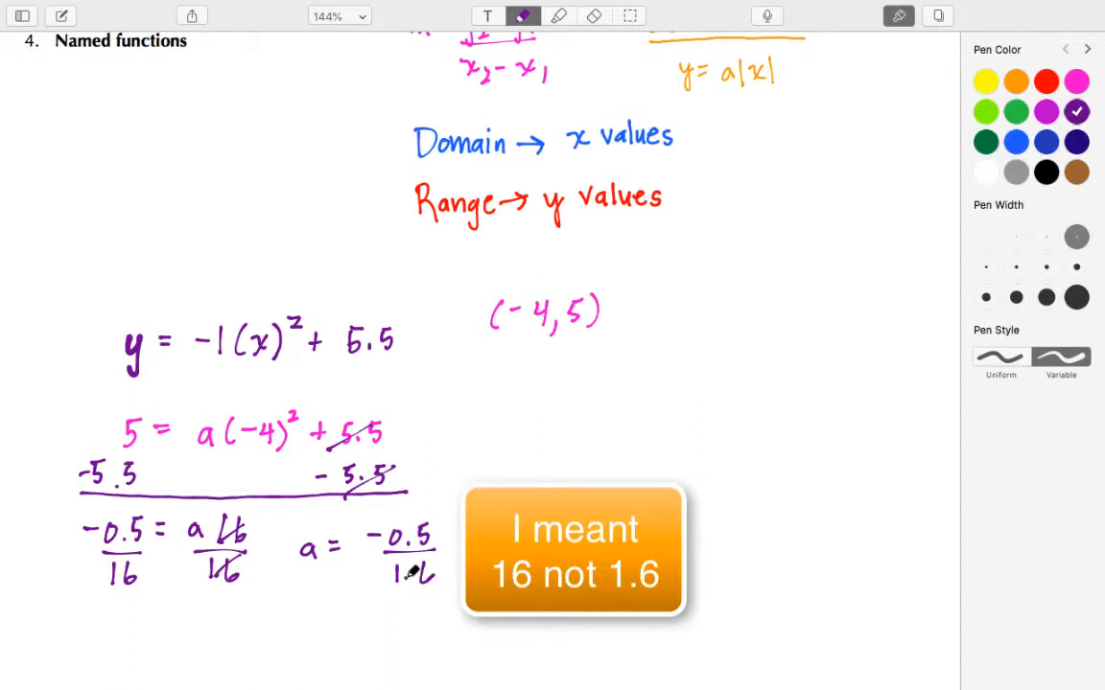
- Switch to Desmos, set the coefficient of x^2 to -0.5/16 and check the curve against (-4,5) and (4,5)
scroll(517, 383, "down", 4)
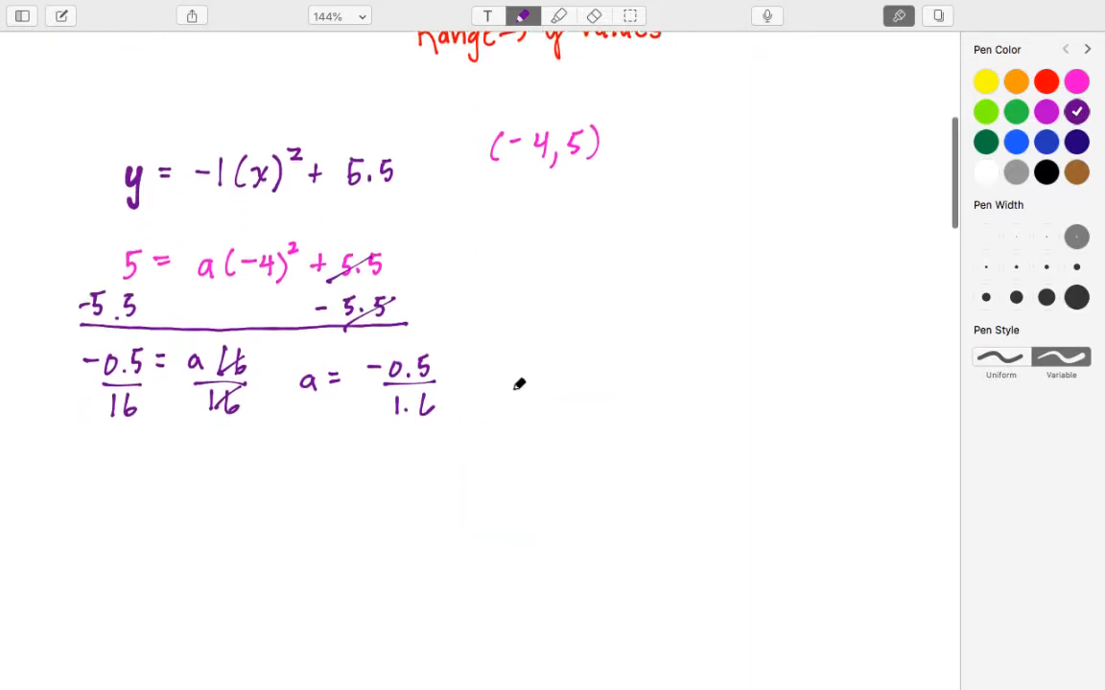
scroll(517, 383, "down", 14)
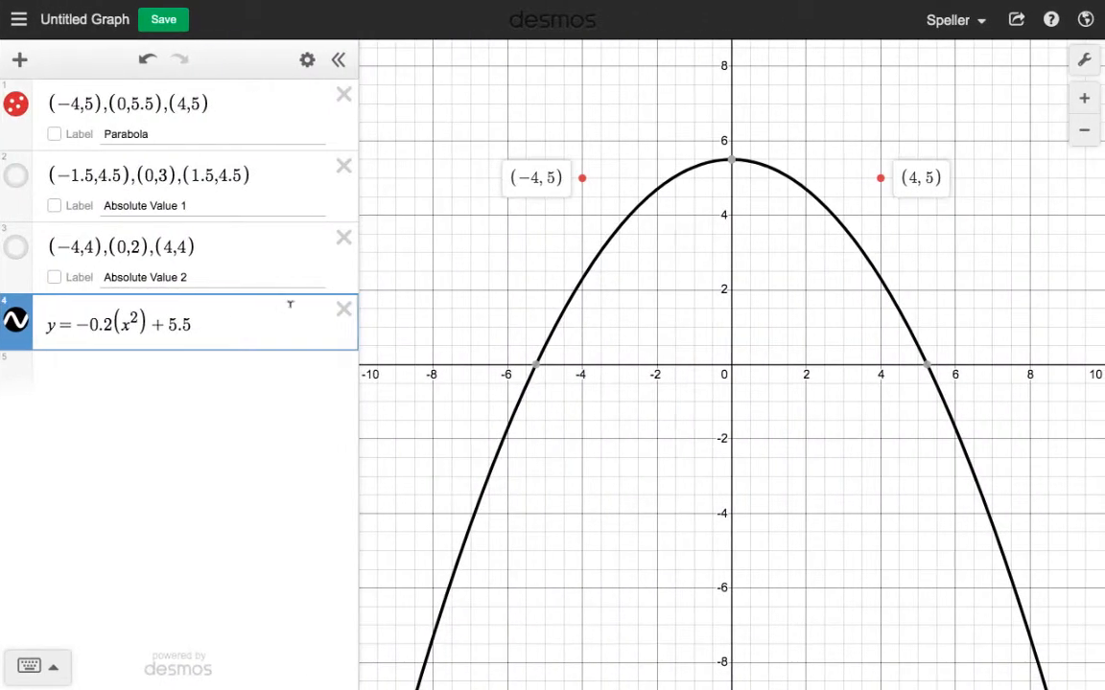
key("BackSpace")
key("BackSpace")
key("BackSpace")
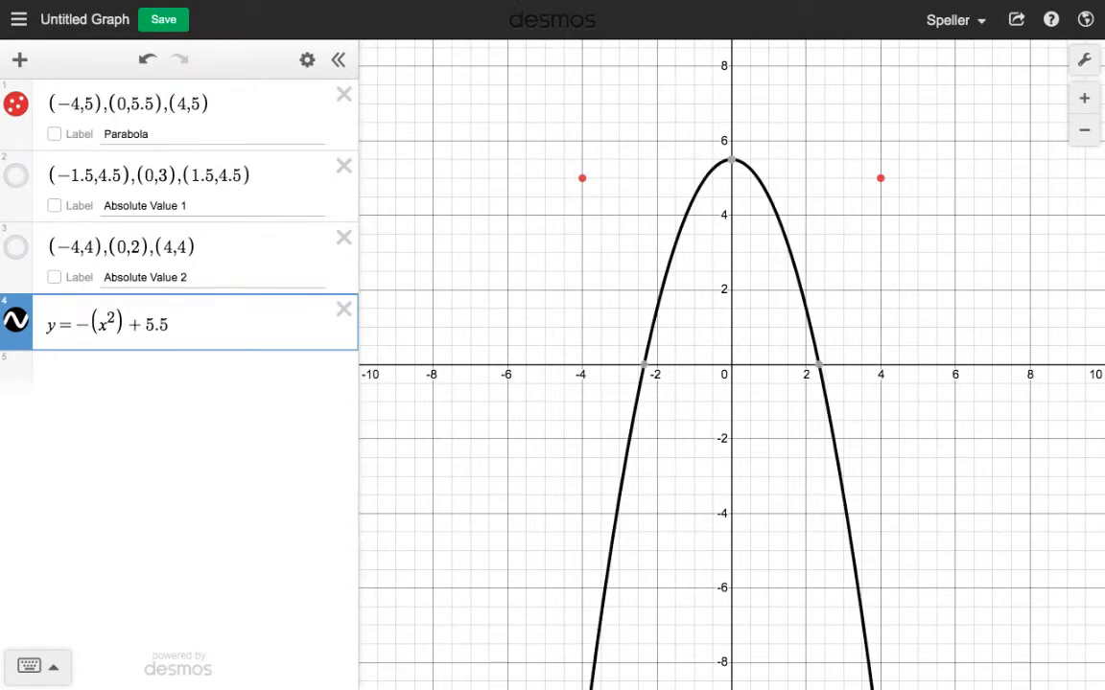
type("0.5")
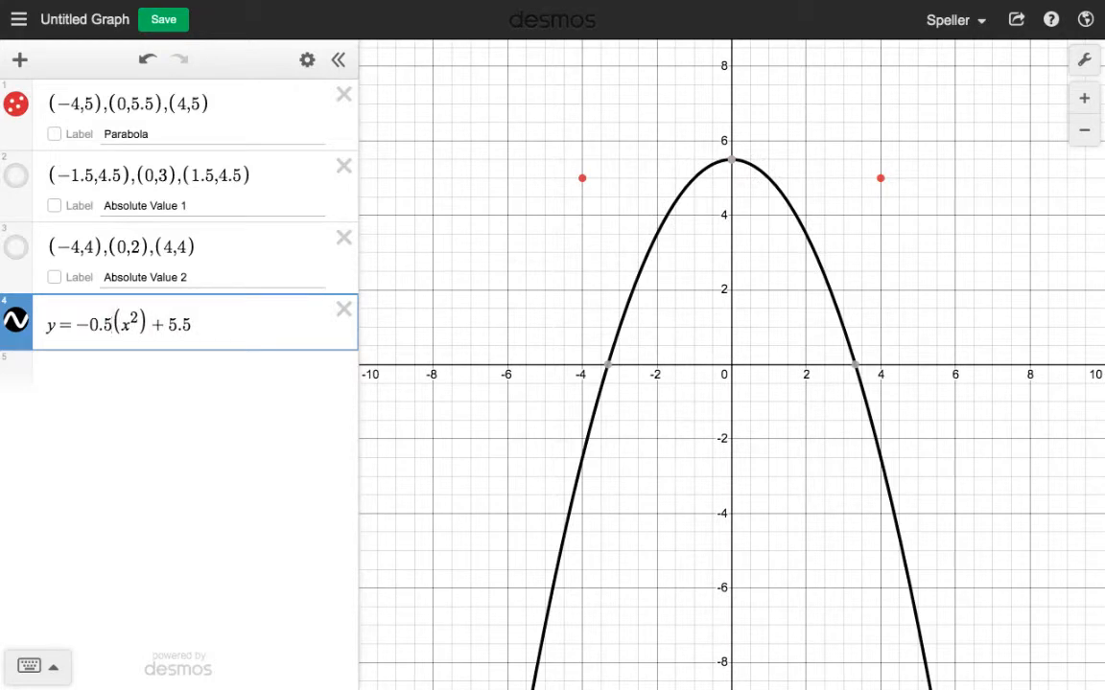
type("/16")
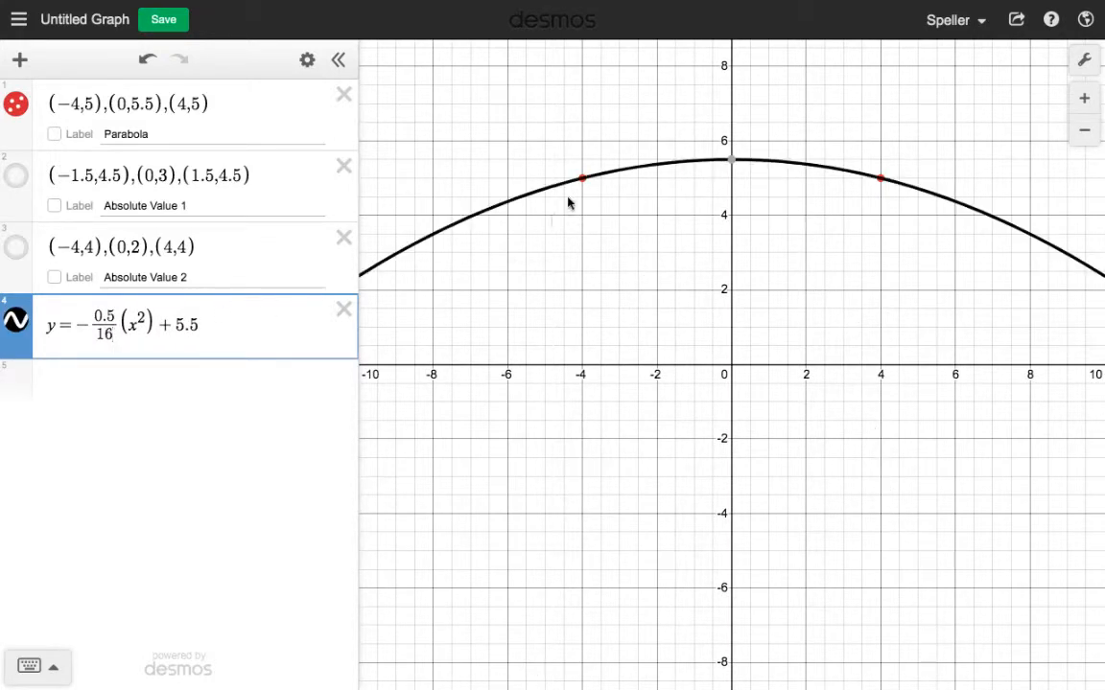
mouse_move(582, 181)
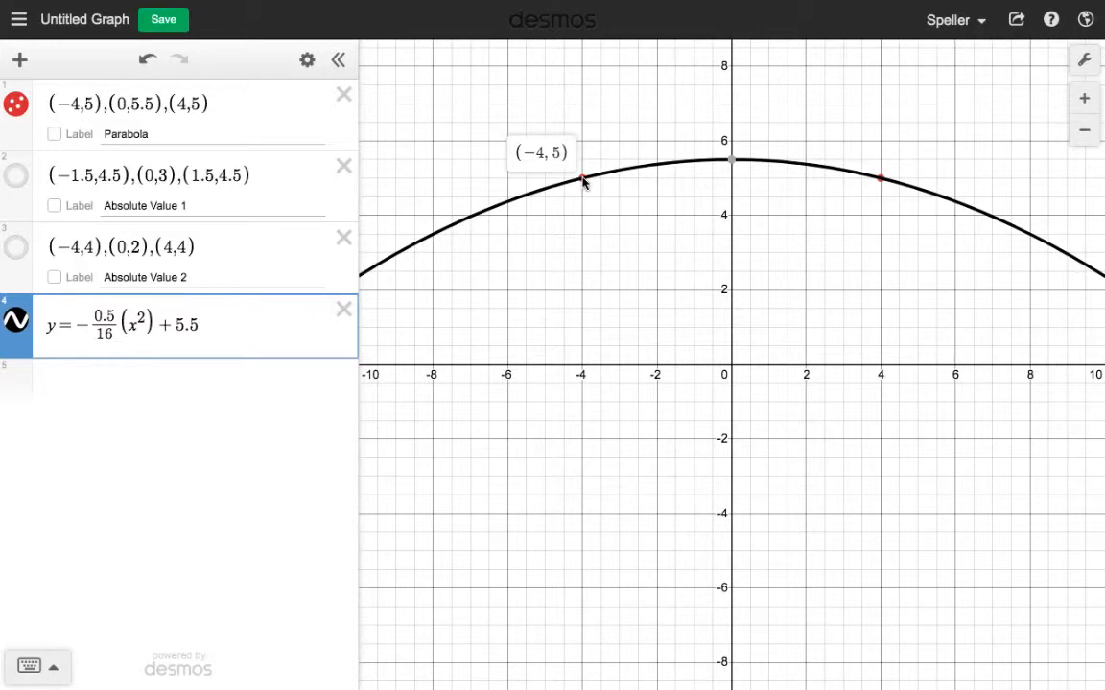
left_click(879, 181)
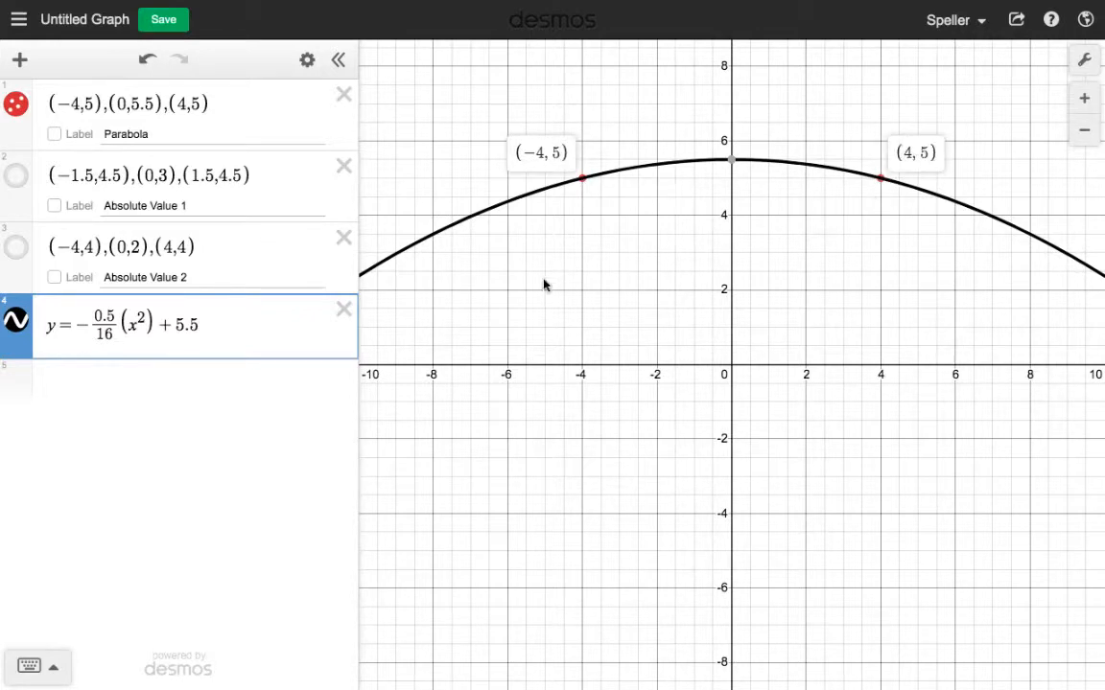
- Restrict the parabola's domain by adding {-4 ≤ x ≤ 4} to the end of its equation
left_click(279, 379)
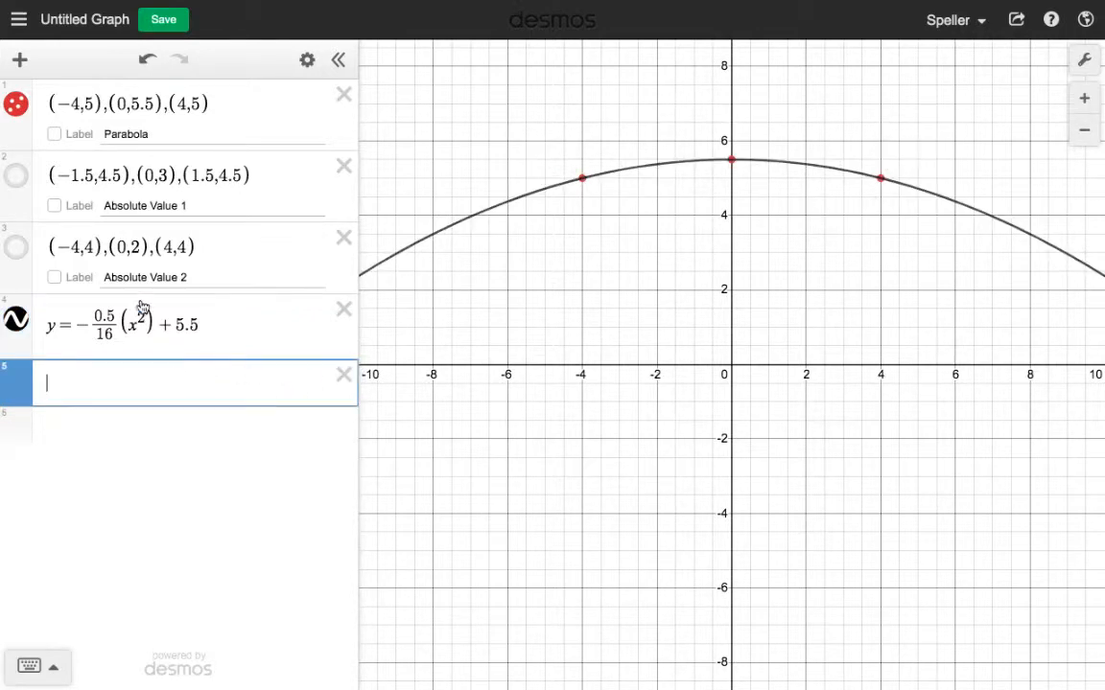
left_click(232, 326)
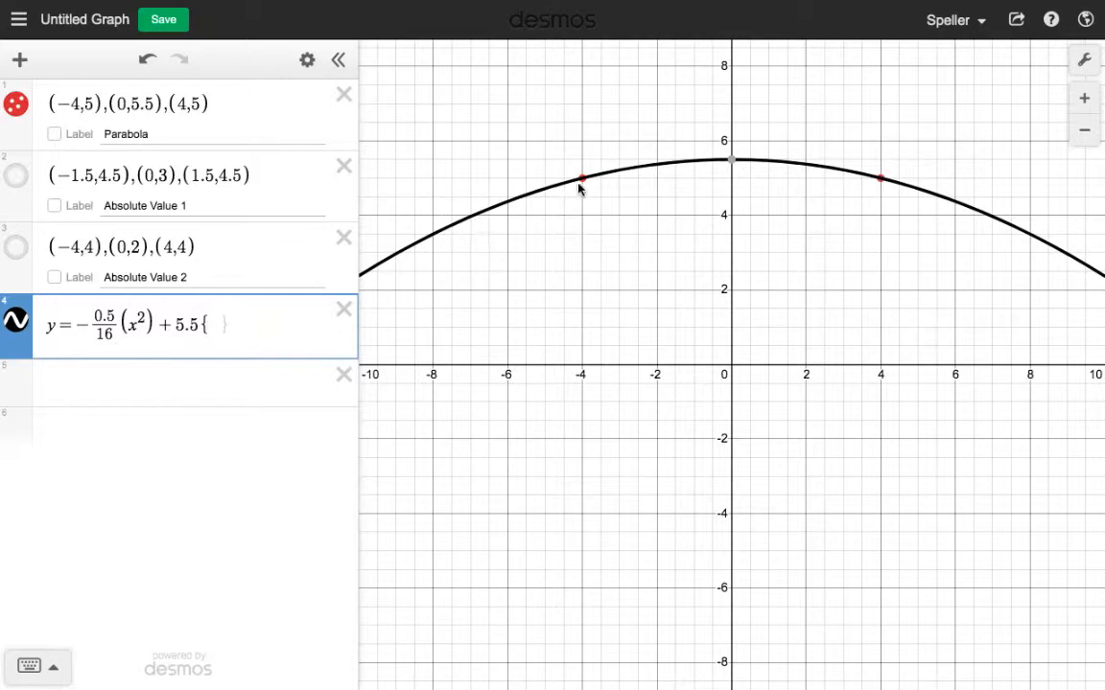
mouse_move(582, 186)
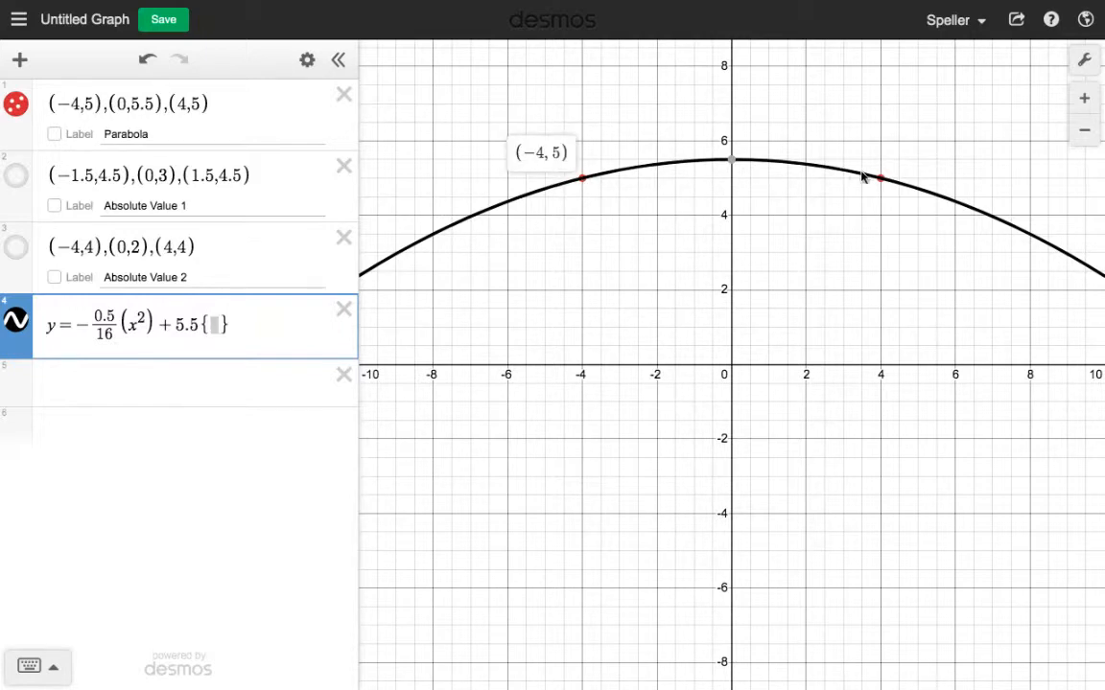
mouse_move(889, 176)
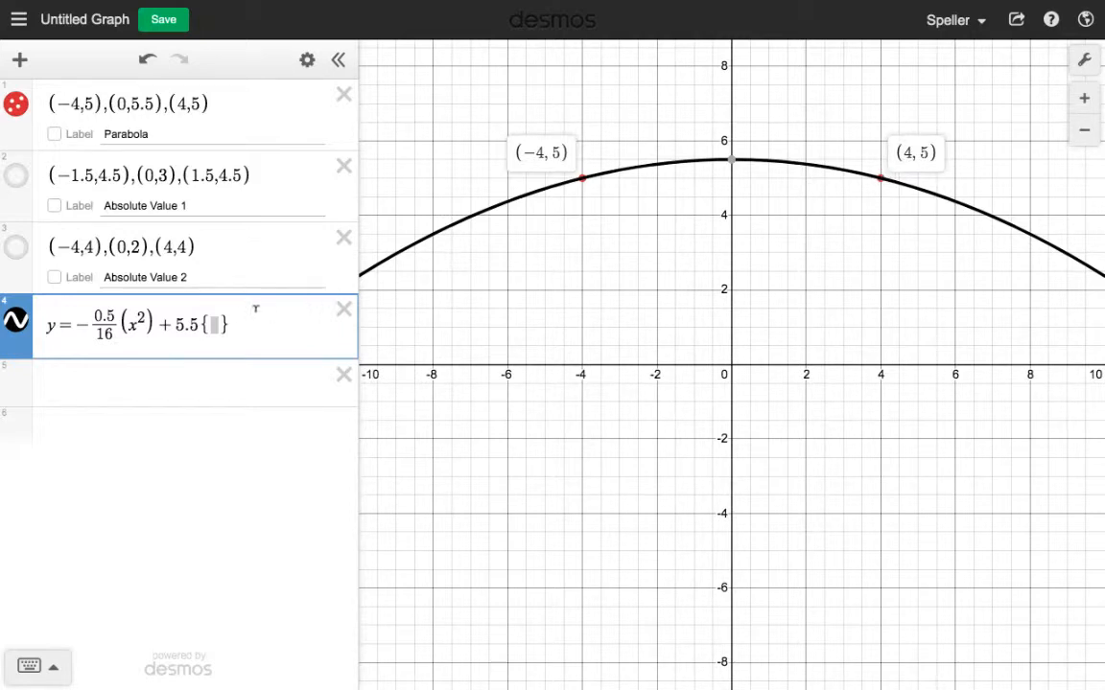
left_click(218, 324)
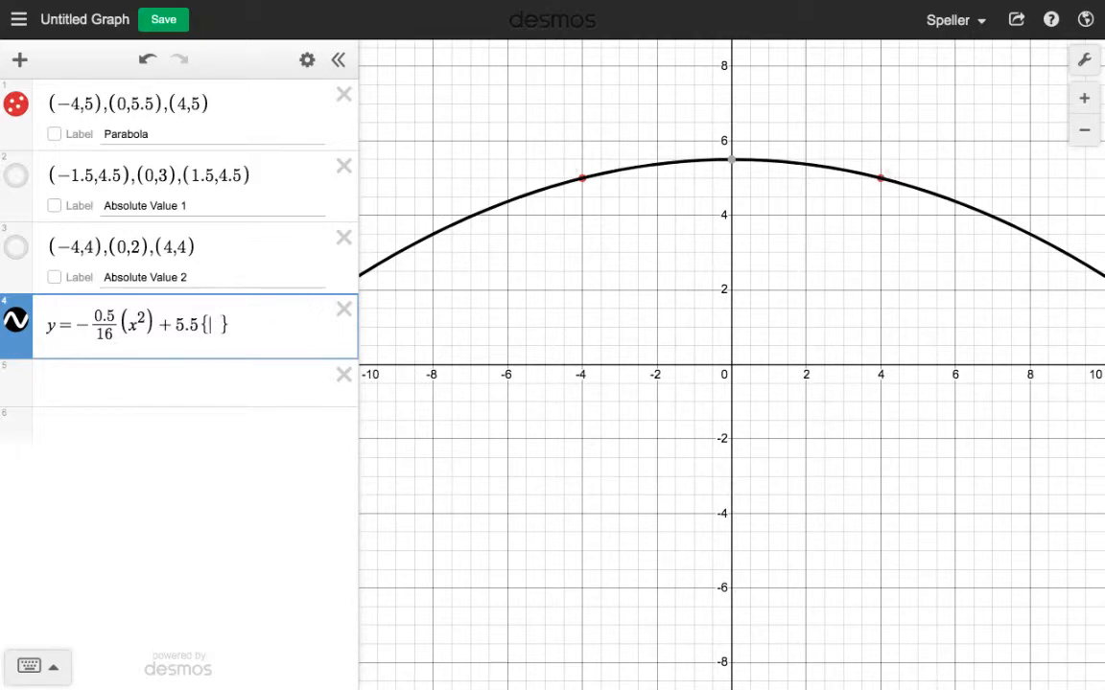
type("-4")
type("<=")
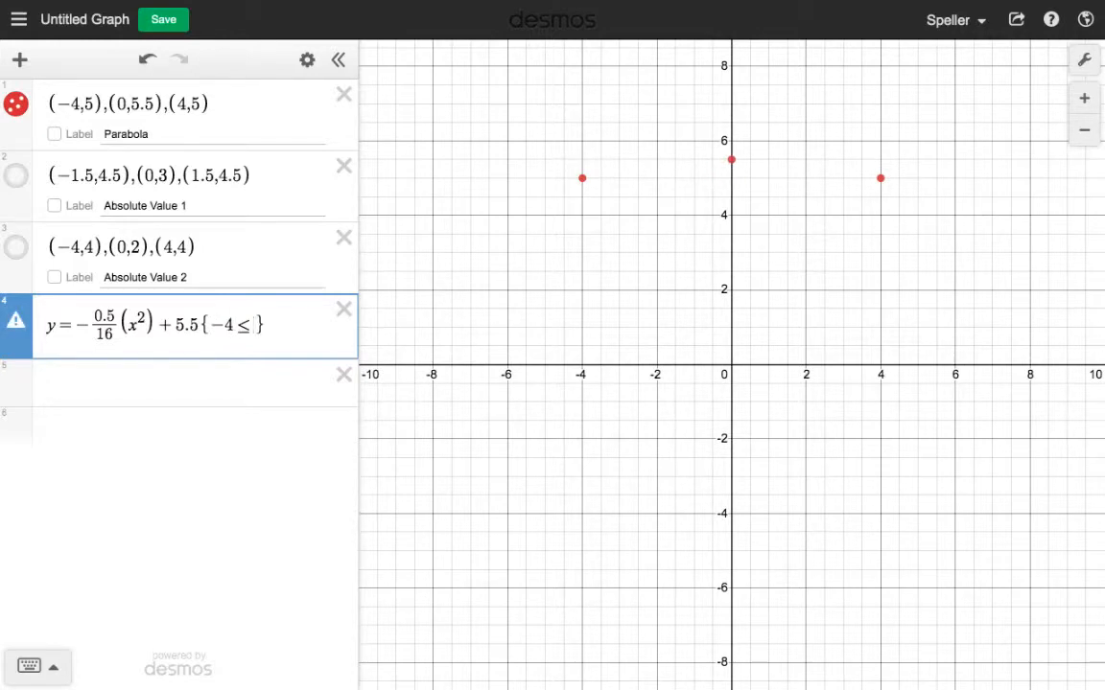
type("x<=4")
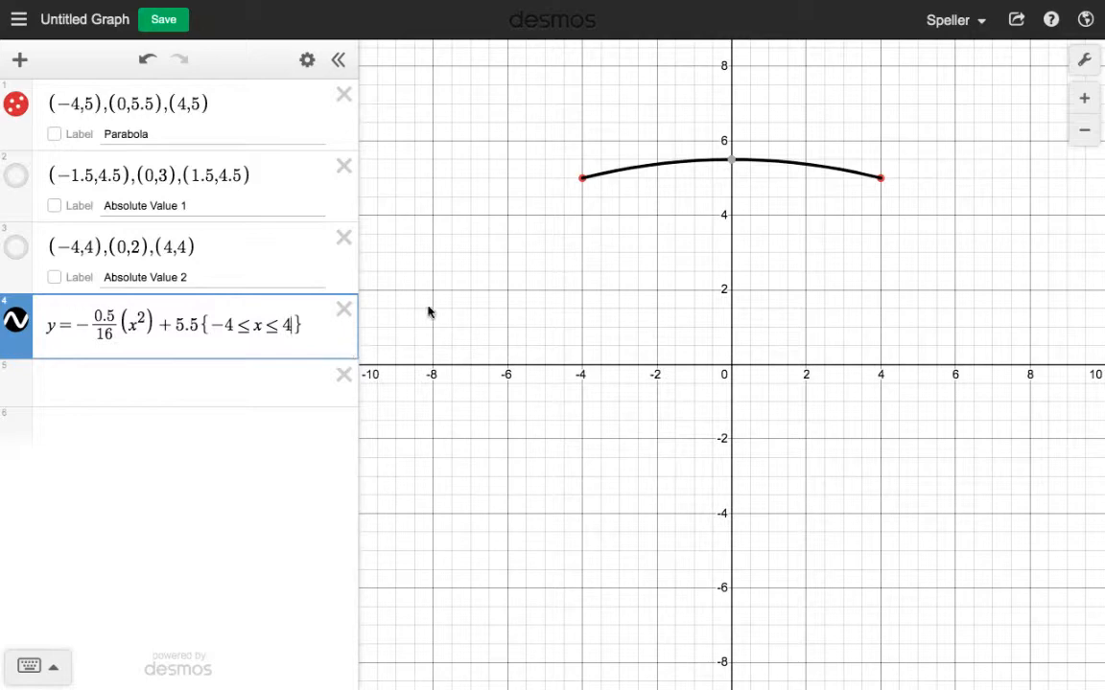
left_click(198, 377)
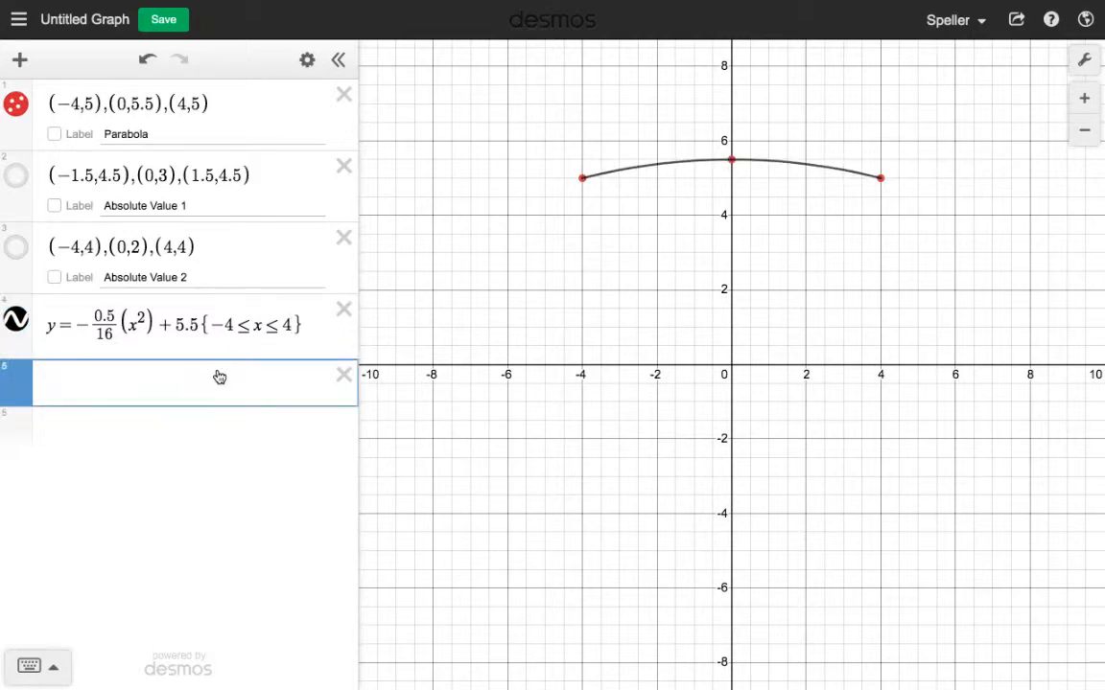
- Show the Absolute Value 1 points, and in the note with the sketch highlight the V from (-1.5,4.5) to (1.5,4.5) in orange
left_click(17, 175)
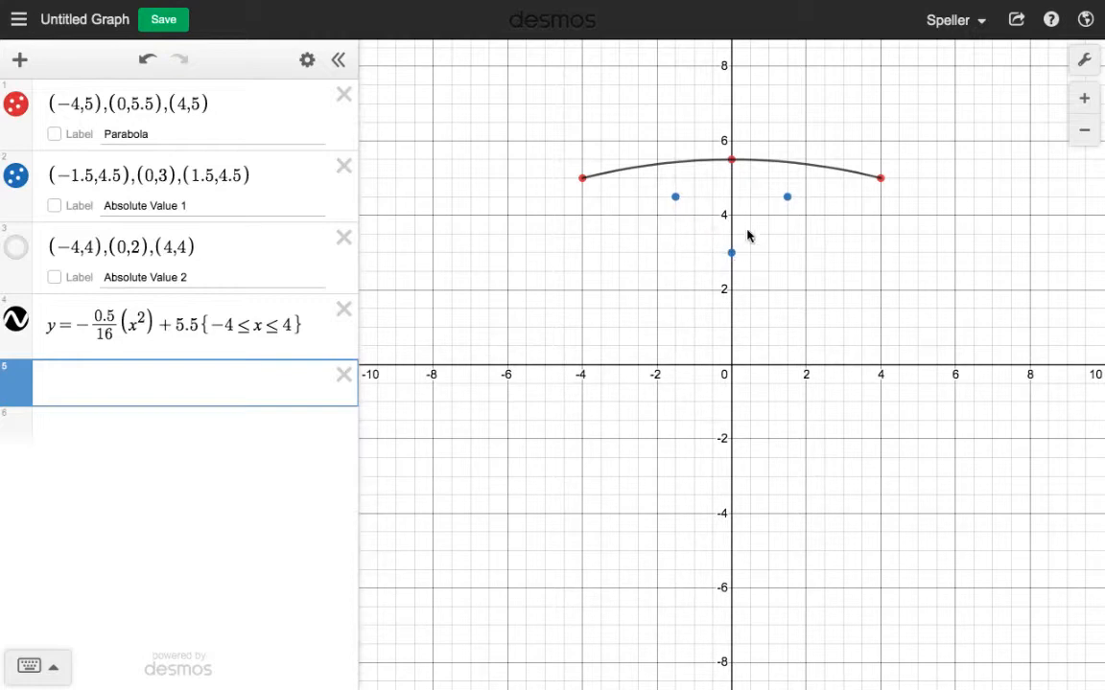
key("ctrl+Left")
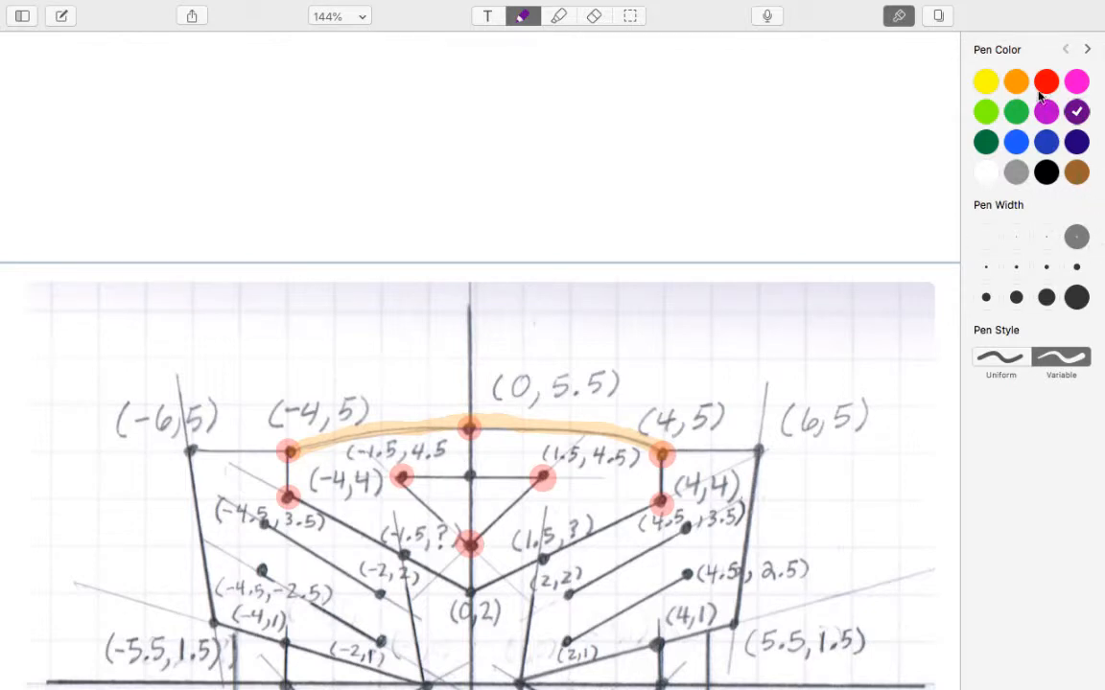
left_click(1016, 81)
left_click(558, 15)
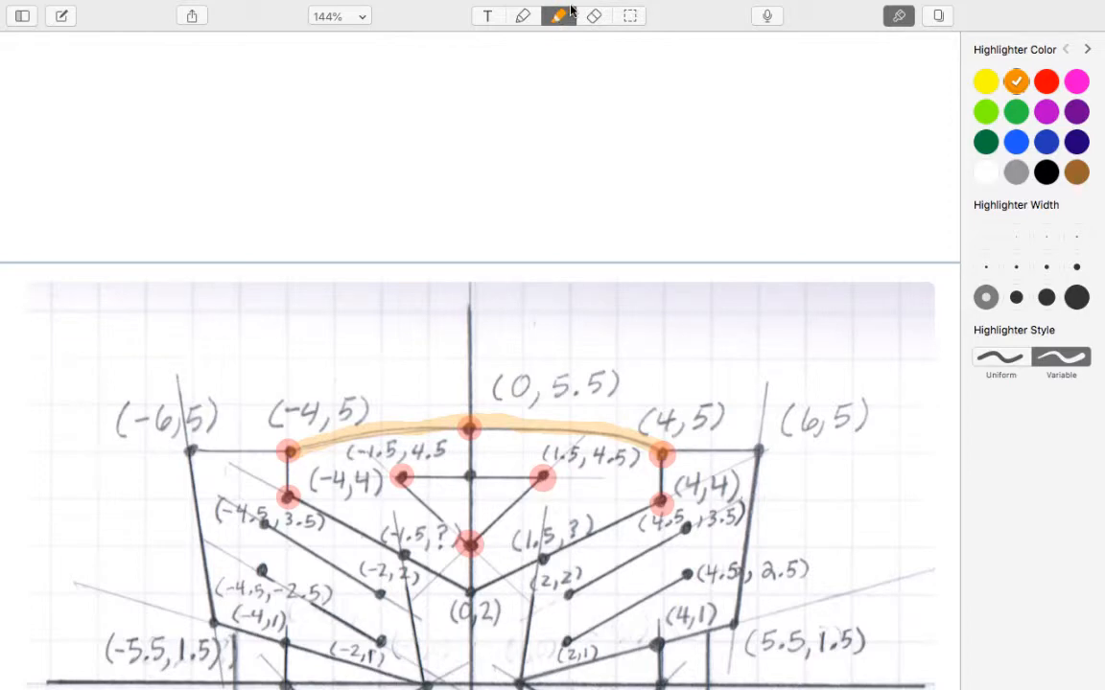
scroll(510, 165, "down", 5)
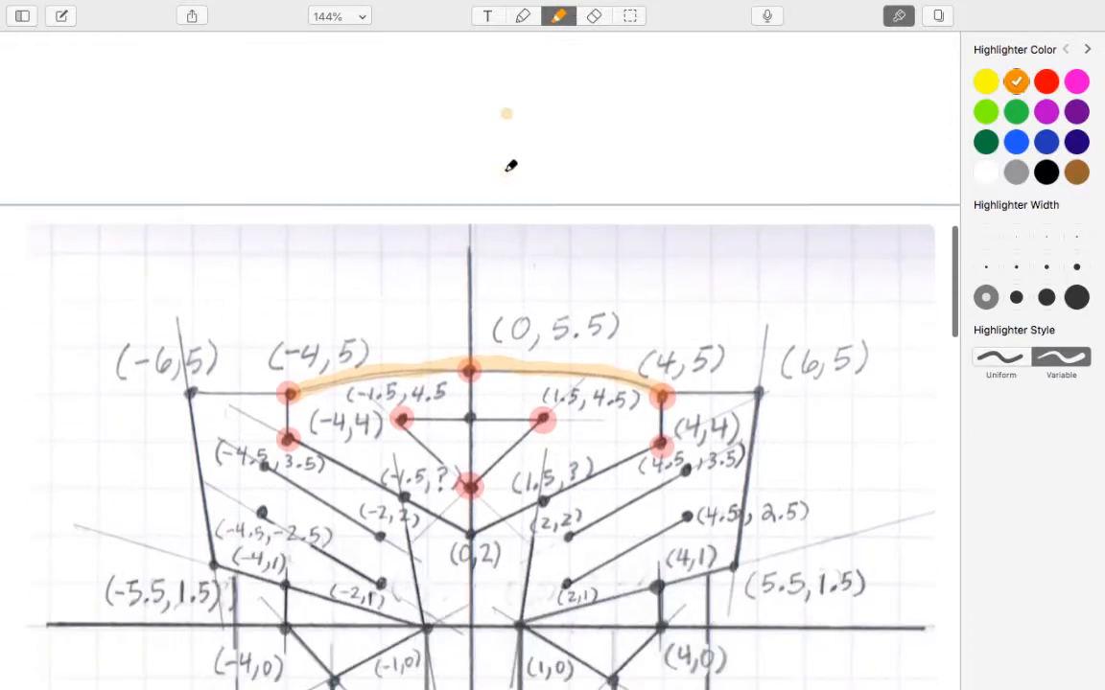
scroll(511, 160, "down", 2)
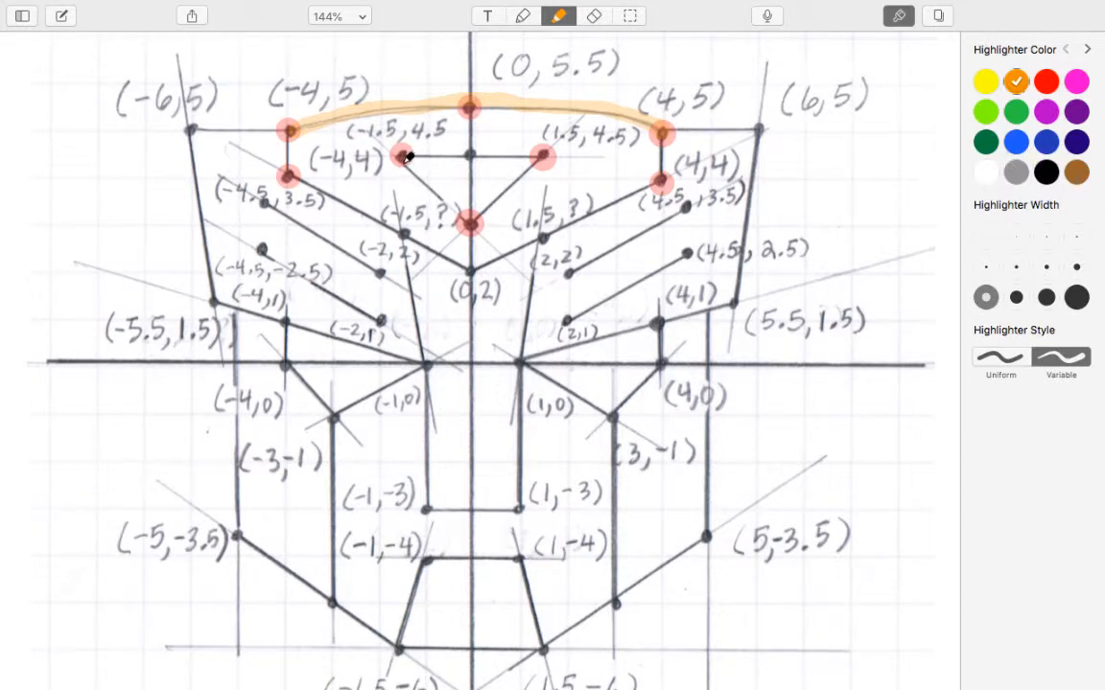
mouse_move(402, 155)
left_mouse_down()
mouse_move(469, 221)
mouse_move(535, 163)
left_mouse_up()
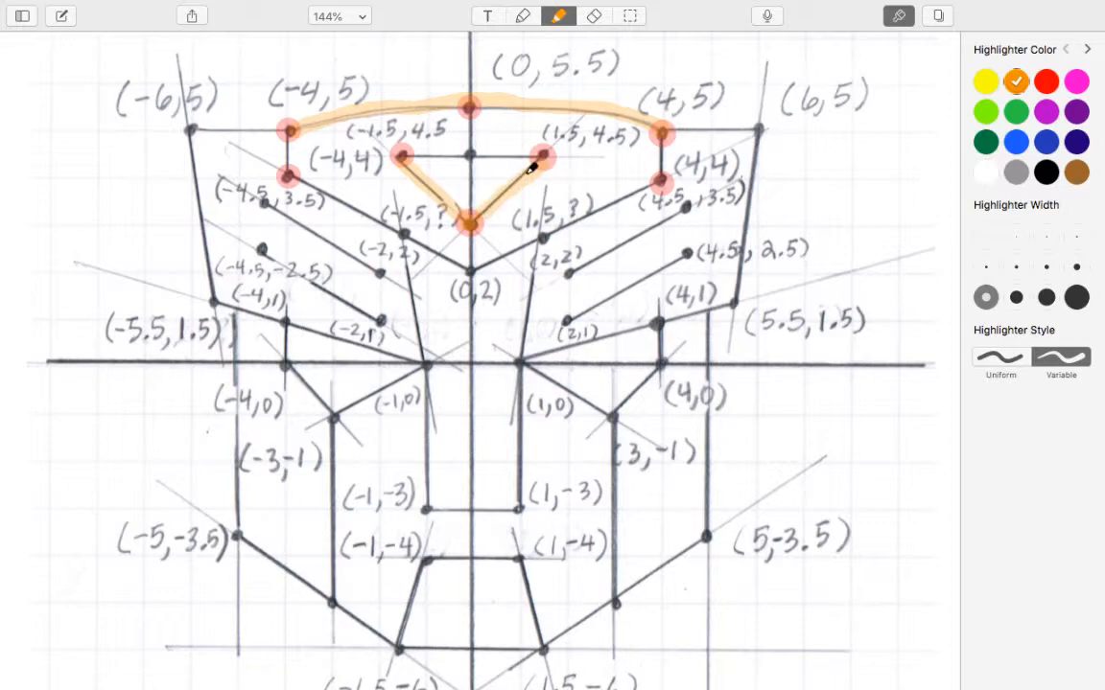
- Switch back to Desmos, enter y = 1|x| + 3 and check it against (-1.5,4.5) and (1.5,4.5)
key("ctrl+Right")
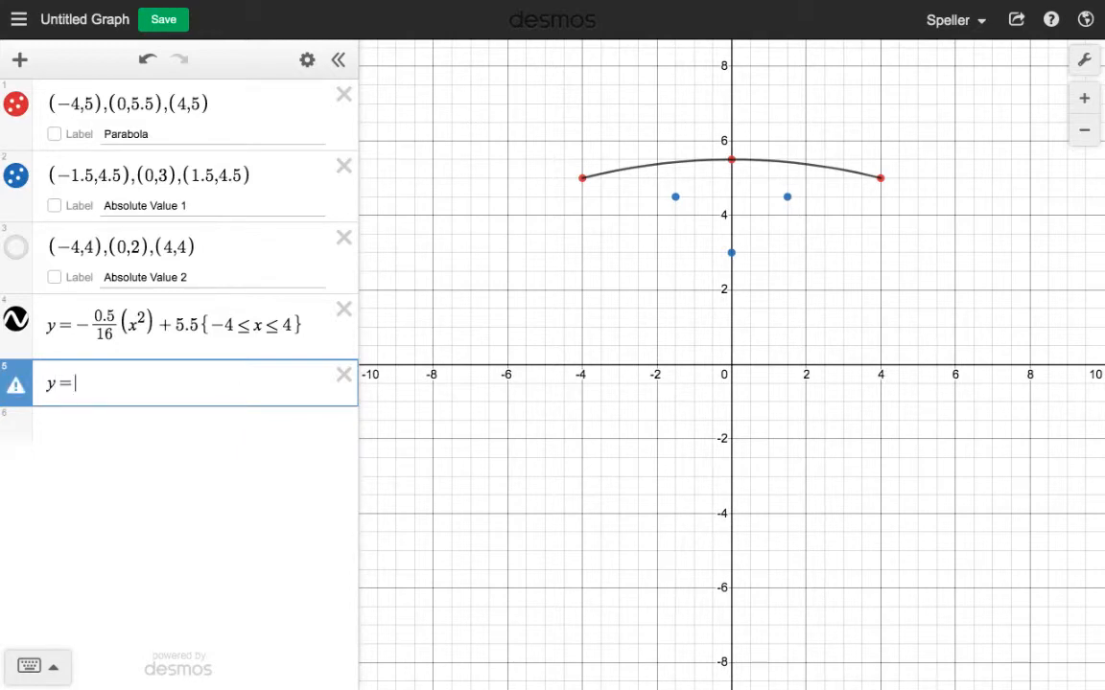
type("1")
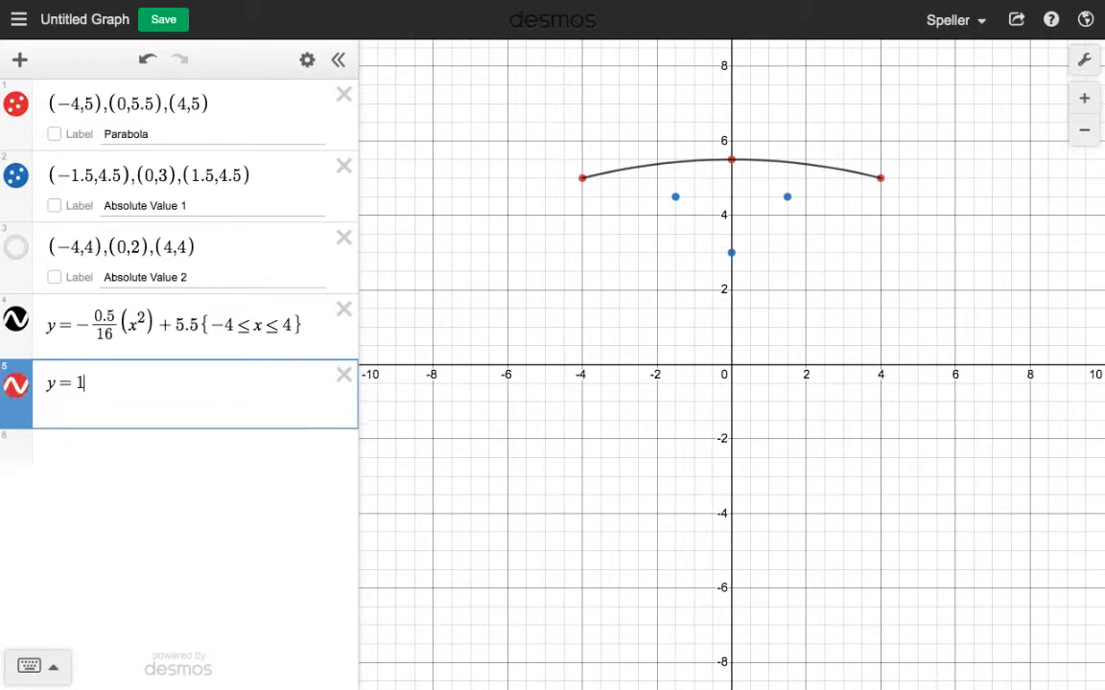
type("|x|")
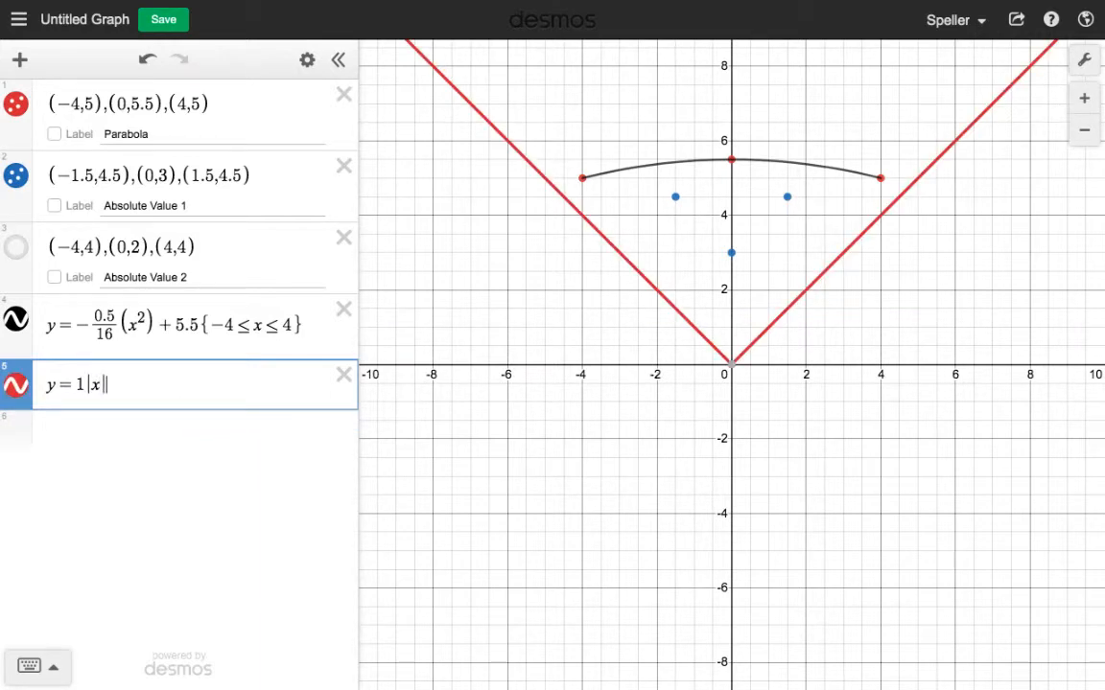
mouse_move(734, 371)
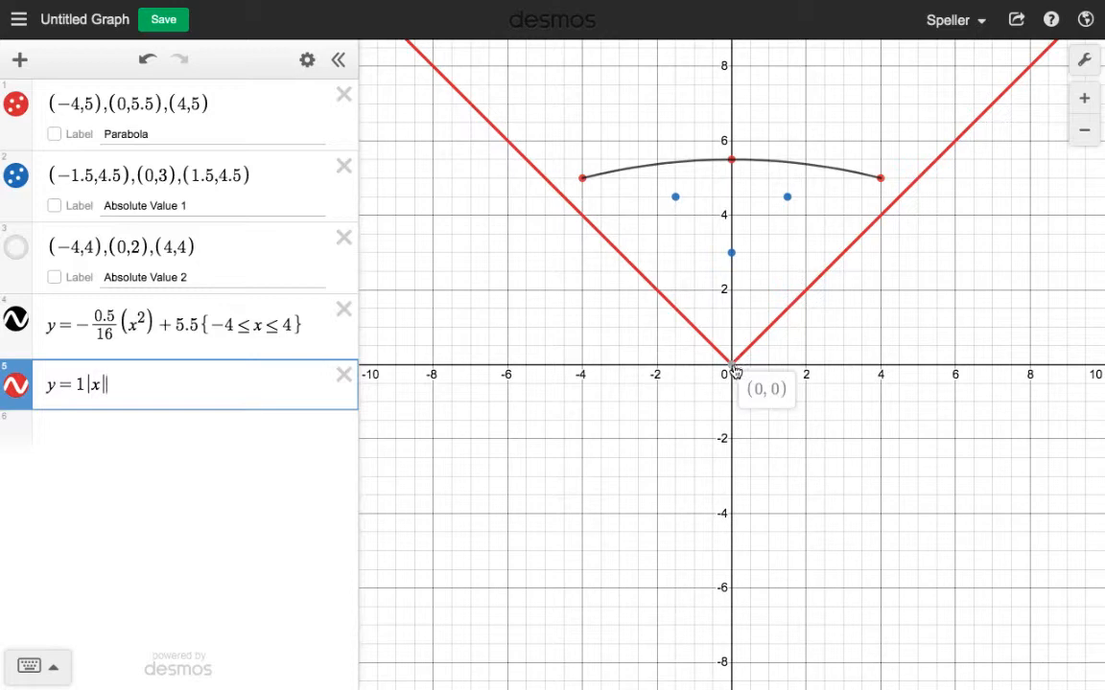
mouse_move(738, 259)
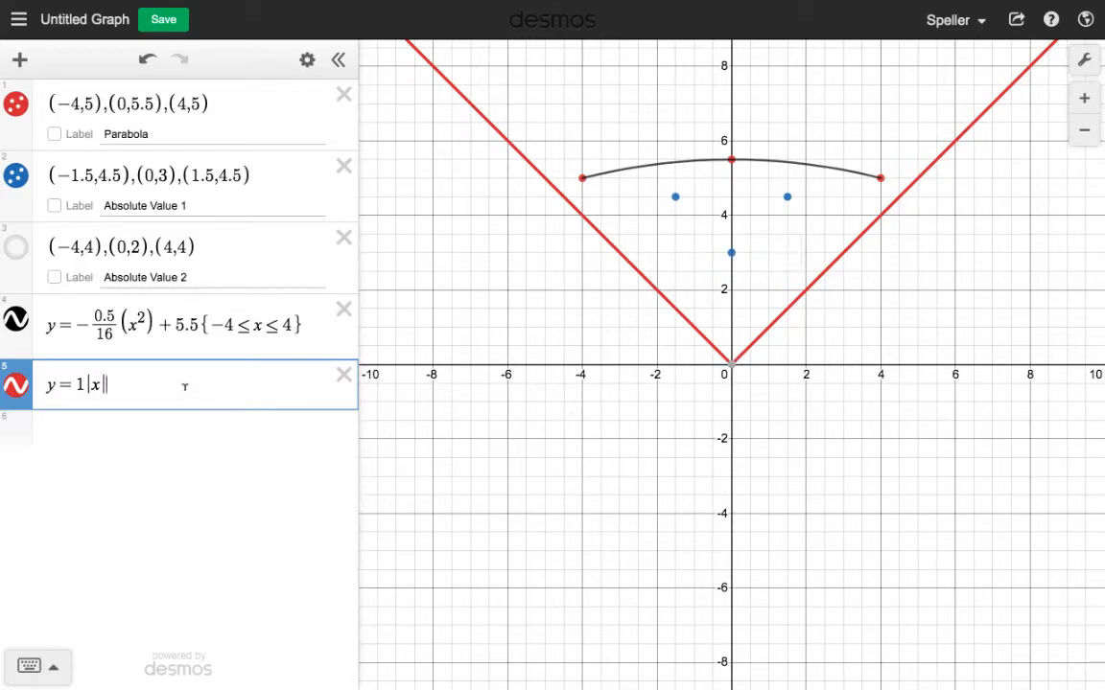
type("+3")
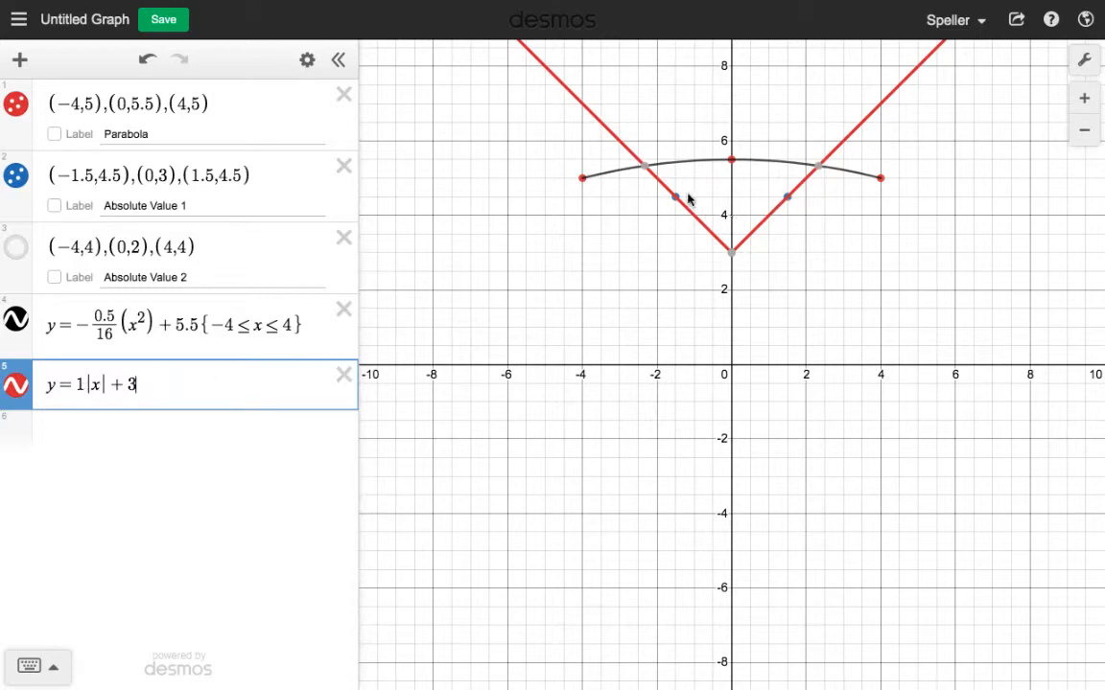
mouse_move(678, 201)
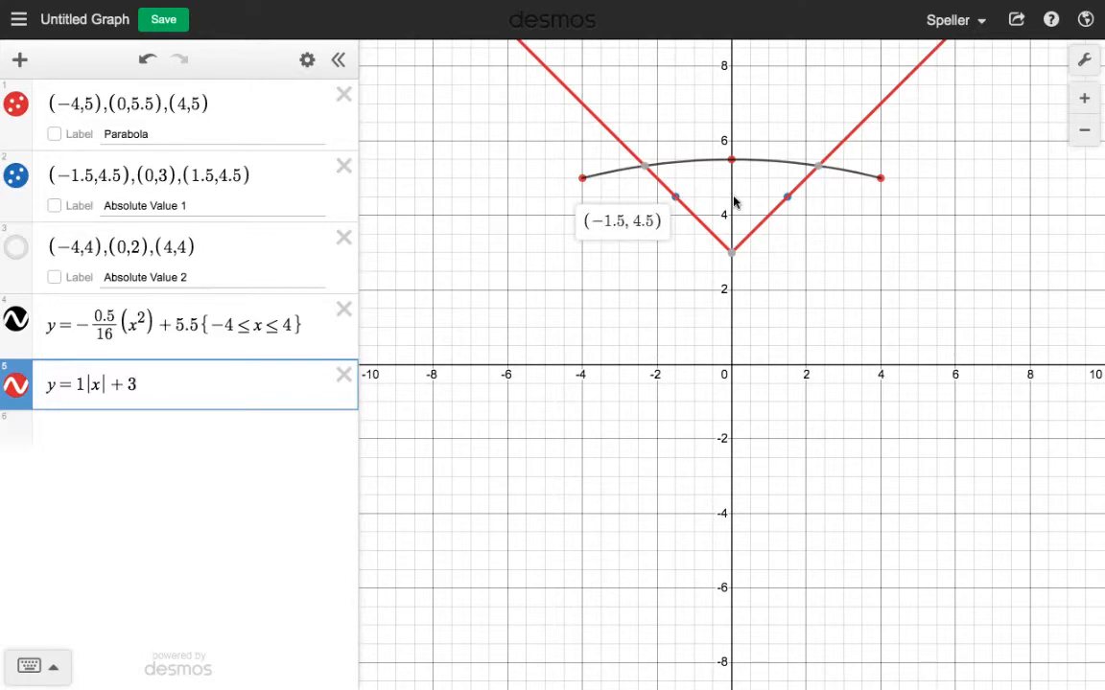
left_click(787, 197)
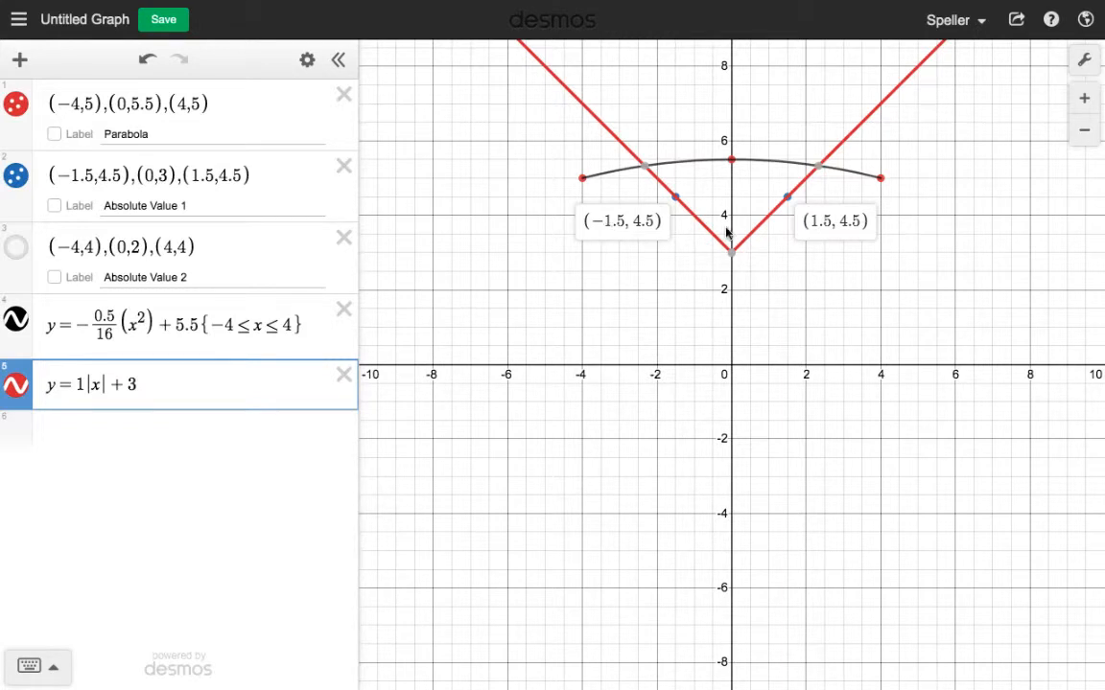
- Restrict the absolute value graph to {-1.5 ≤ x ≤ 1.5} and start a new expression line below it
left_click(238, 376)
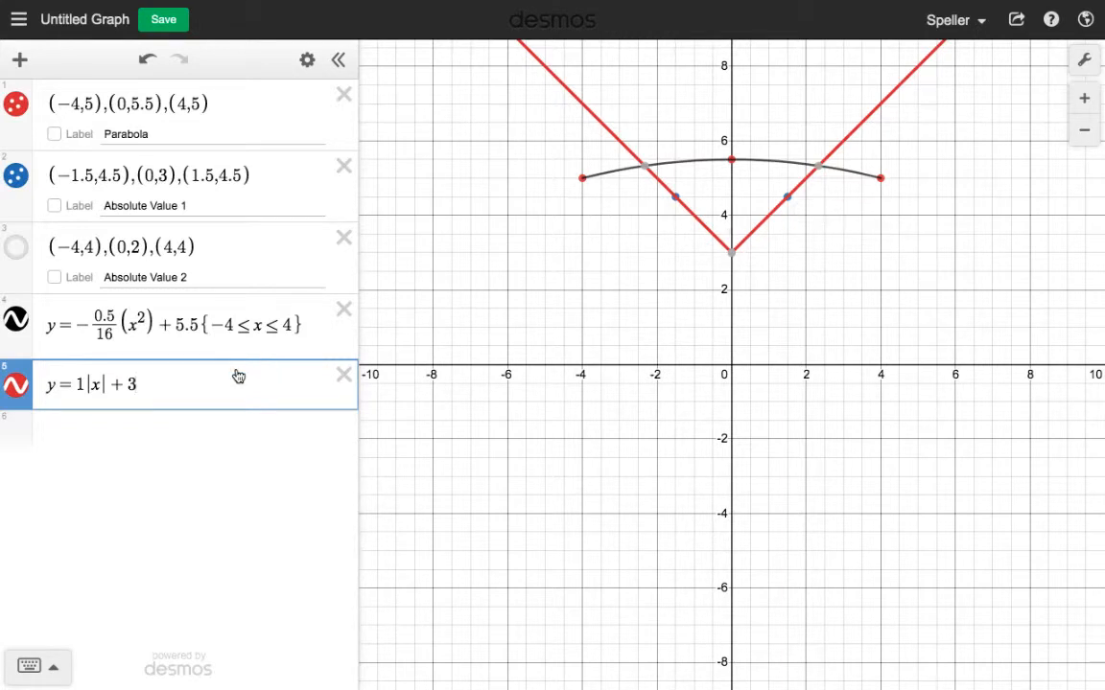
type("{")
type("-1")
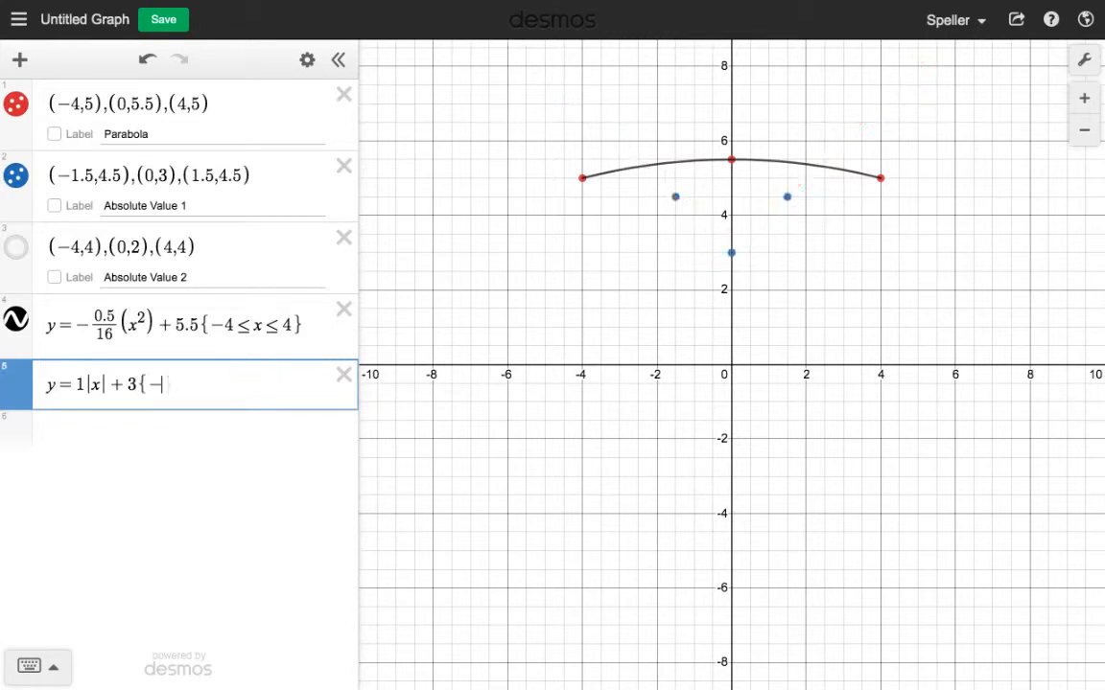
type(".5")
type("<=x")
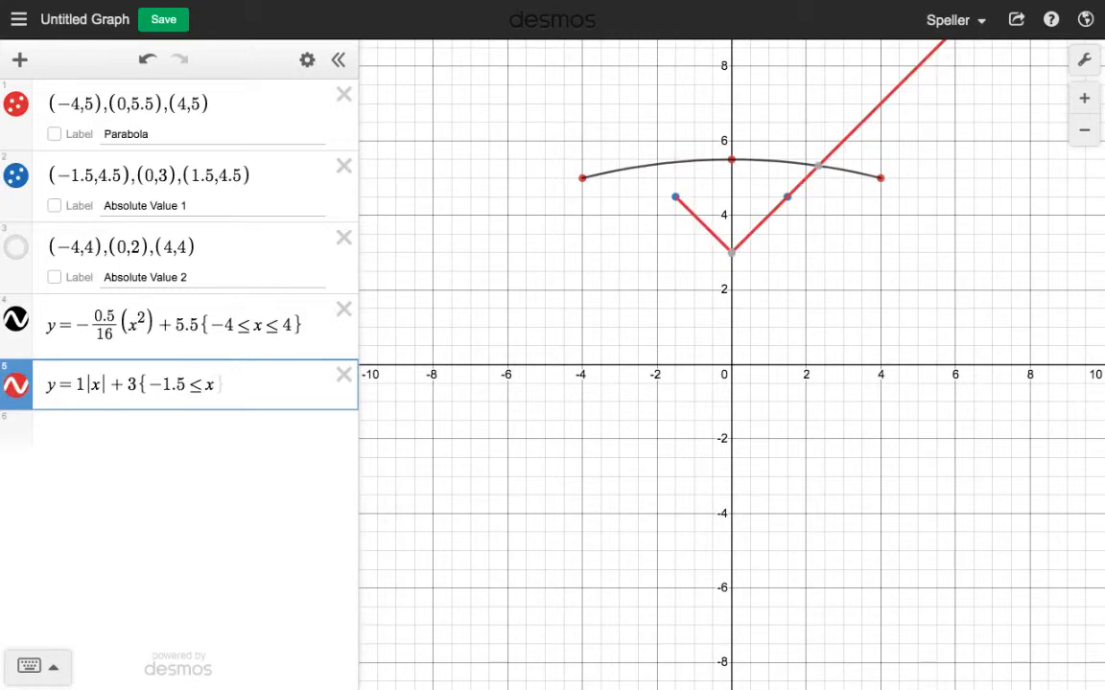
type("<=")
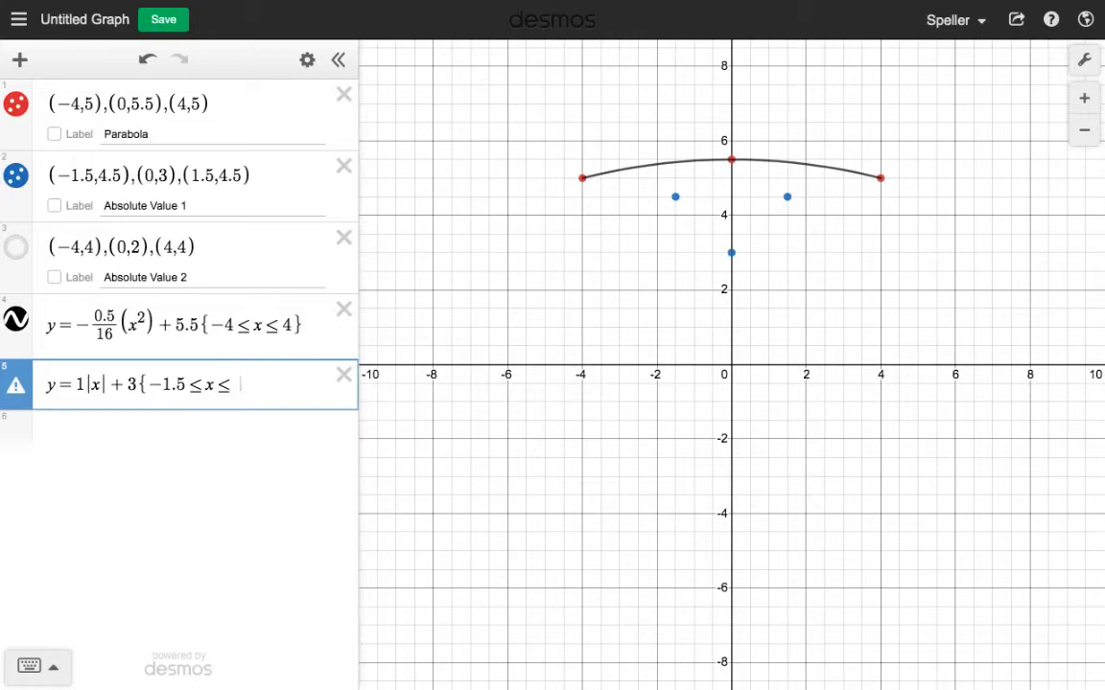
type("1.5")
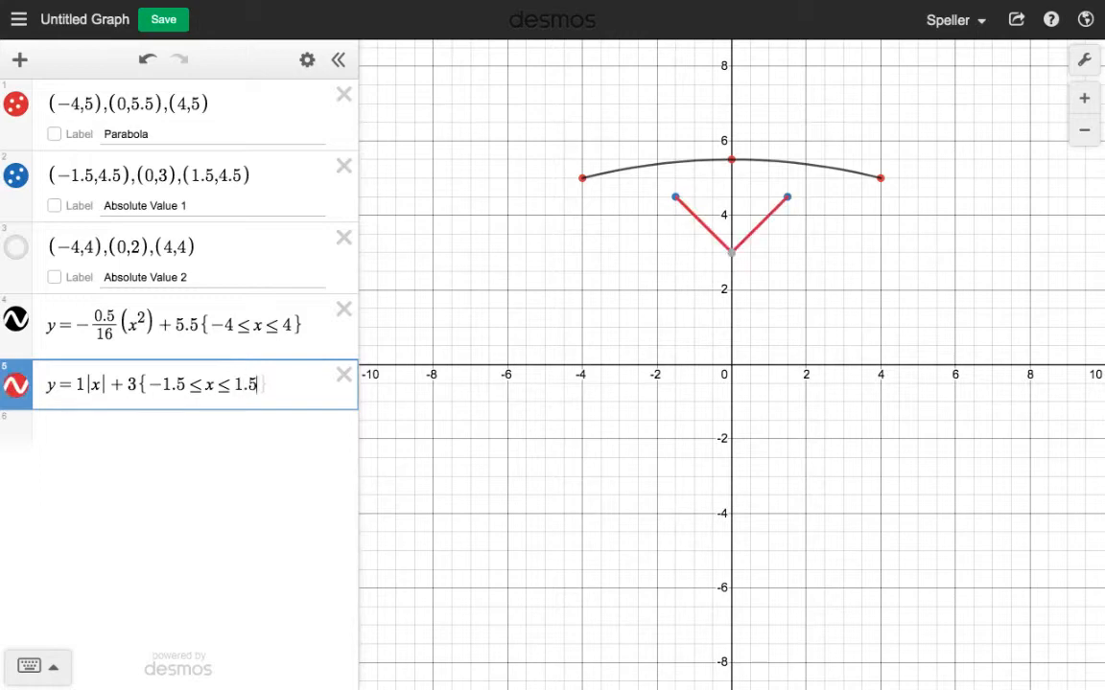
key("Return")
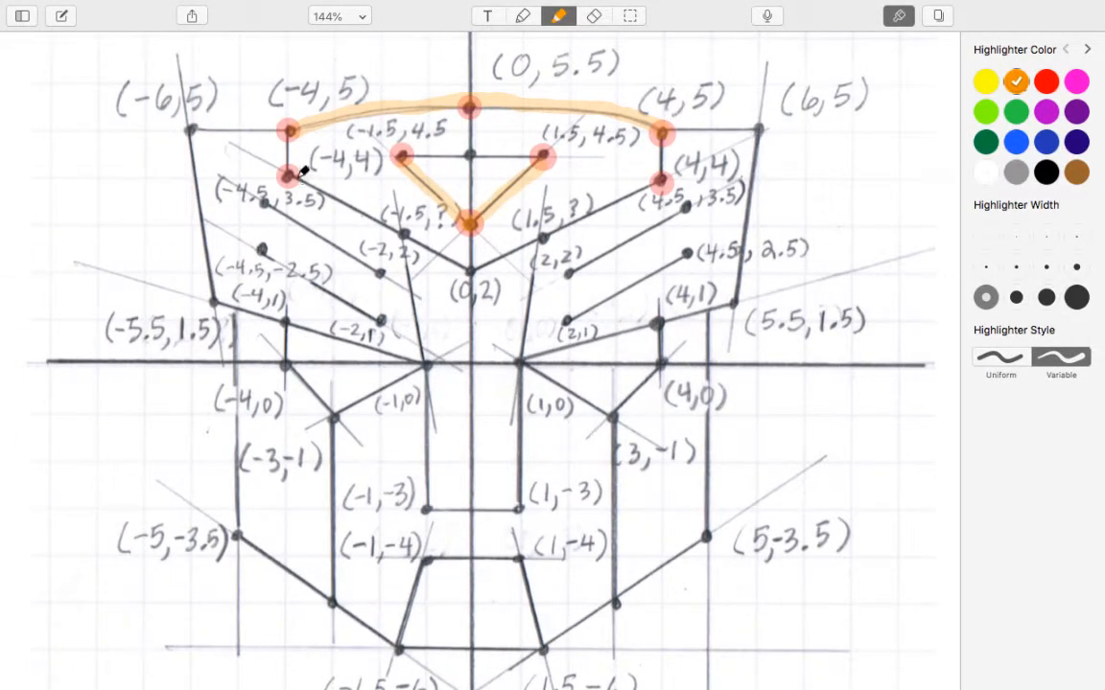
- Highlight the sketch's wider V from (-4,4) to (4,4), and display the Absolute Value 2 points with their coordinates in Desmos
mouse_move(288, 176)
left_mouse_down()
mouse_move(470, 271)
mouse_move(660, 179)
left_mouse_up()
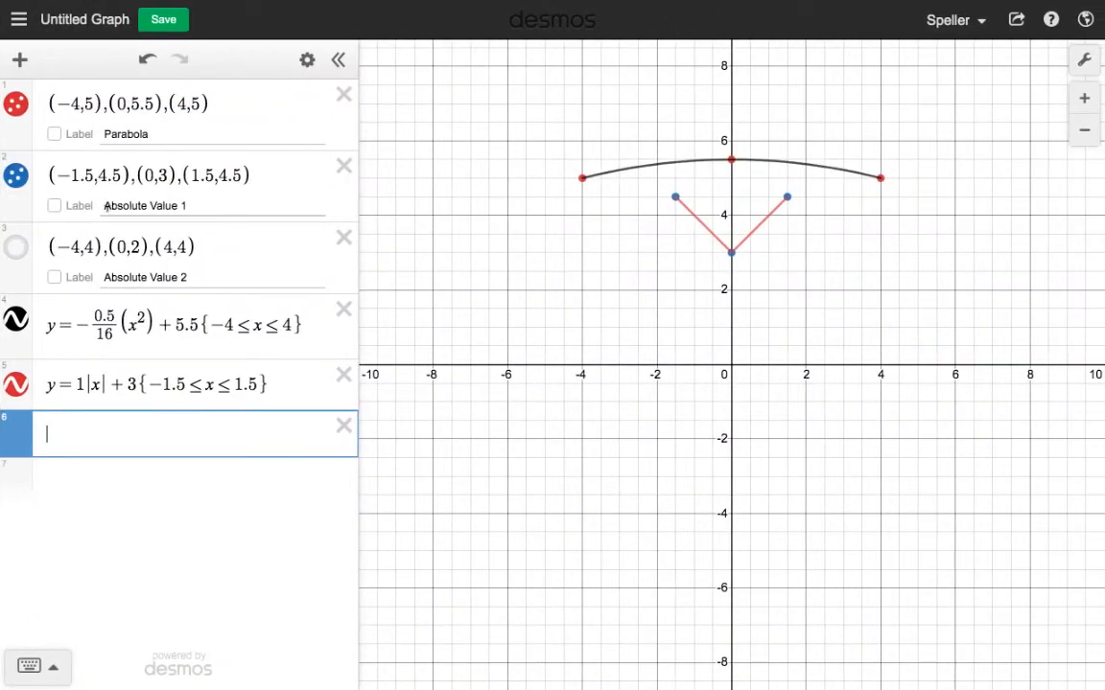
left_click(17, 247)
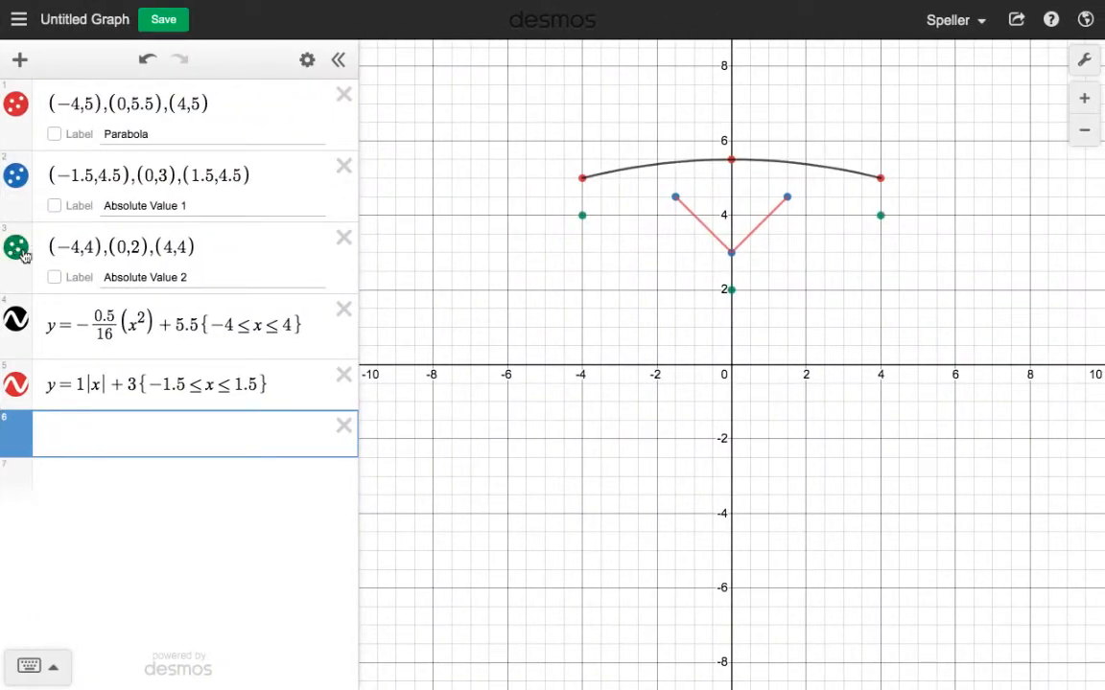
left_click(582, 218)
left_click(881, 217)
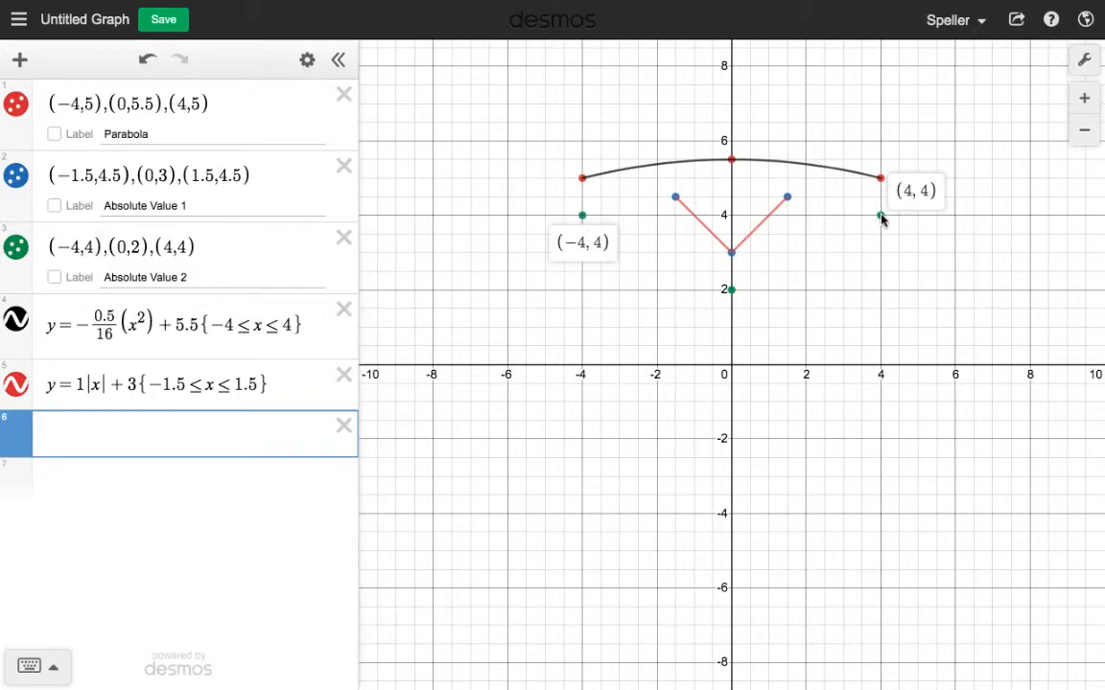
left_click(731, 291)
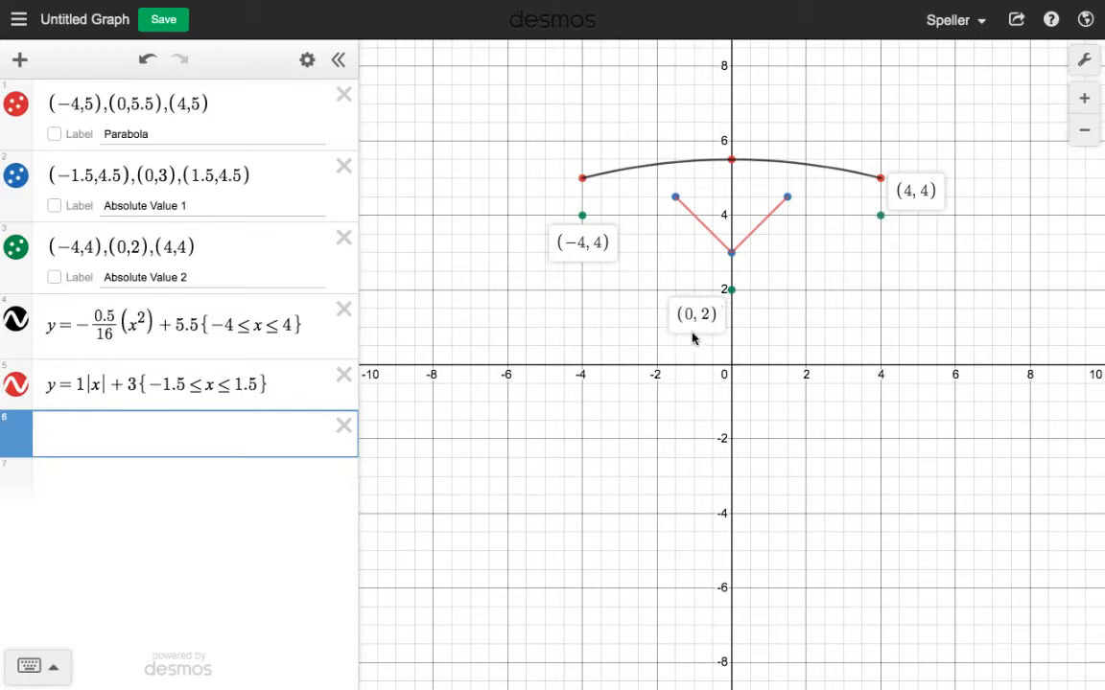
- Enter y = 1|x| on the empty line as the base equation for the second absolute value graph
left_click(267, 428)
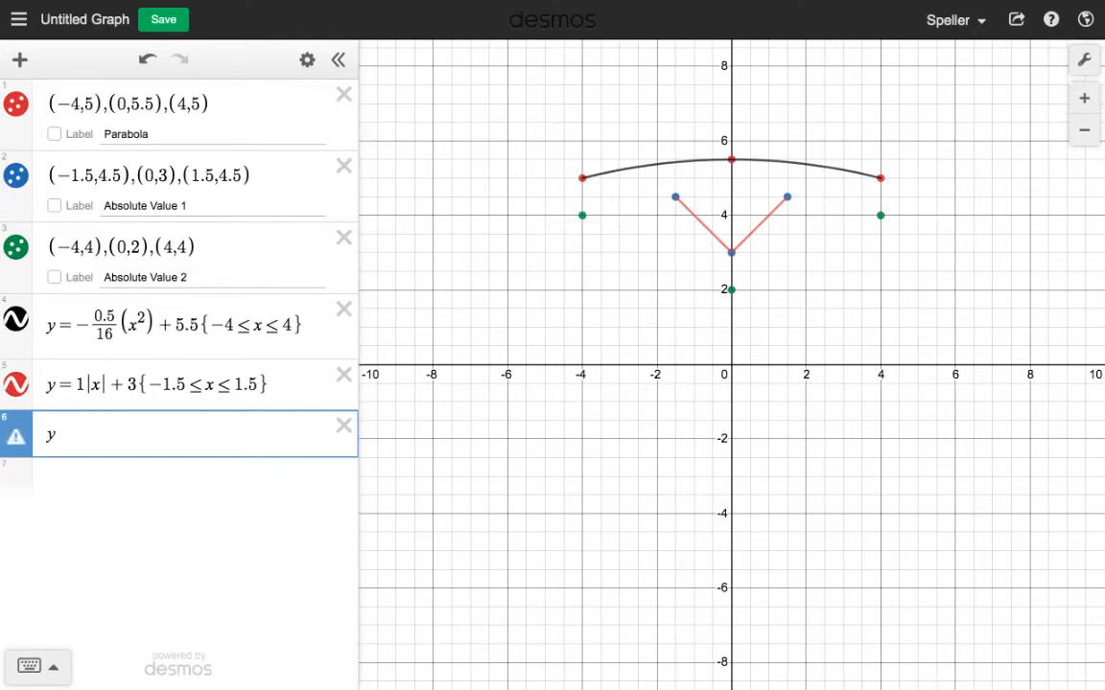
type("y=1|x|")
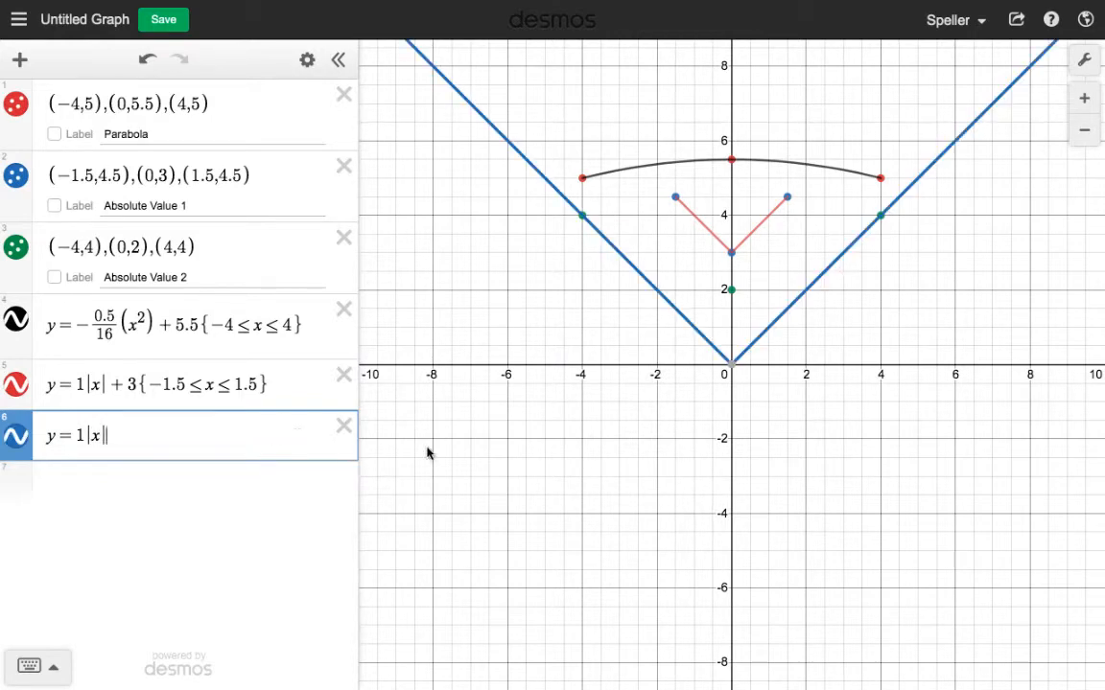
left_click(522, 431)
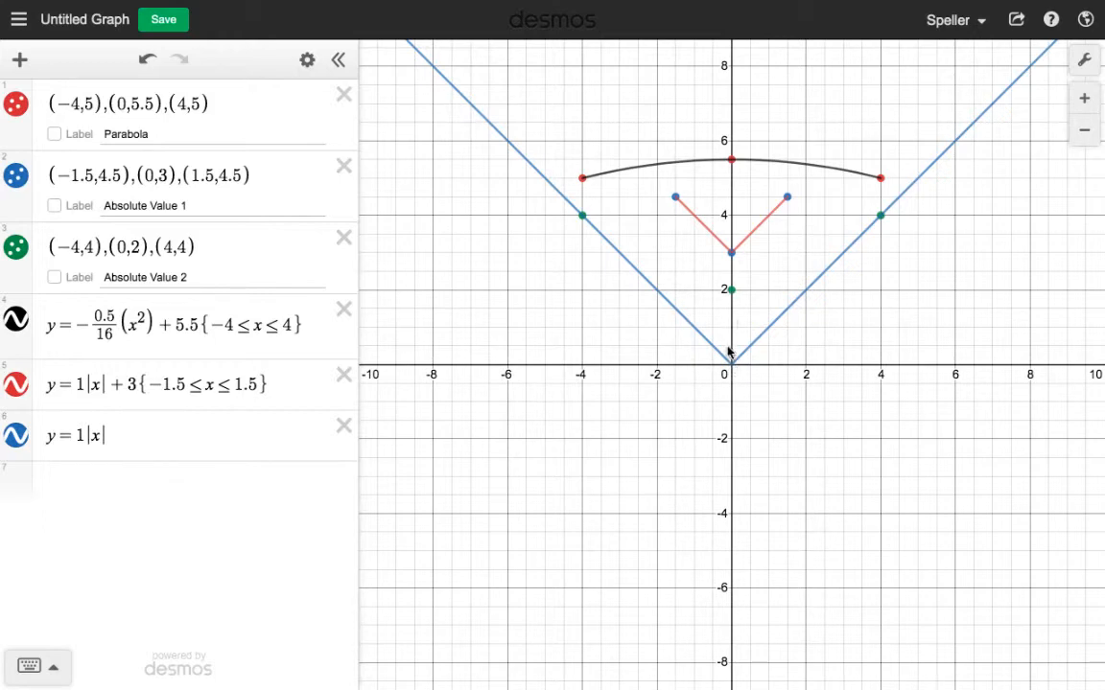
- Change the second absolute value equation to y = 1|x| + 2 and check it against the points (-4,4) and (4,4)
left_click(731, 292)
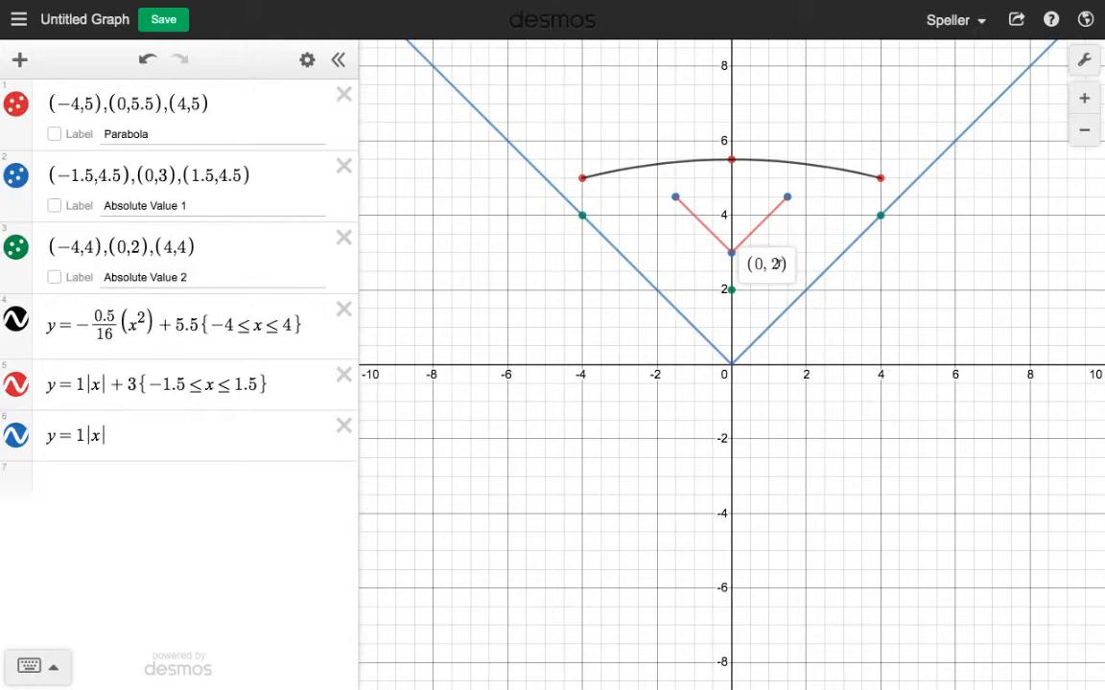
left_click(220, 437)
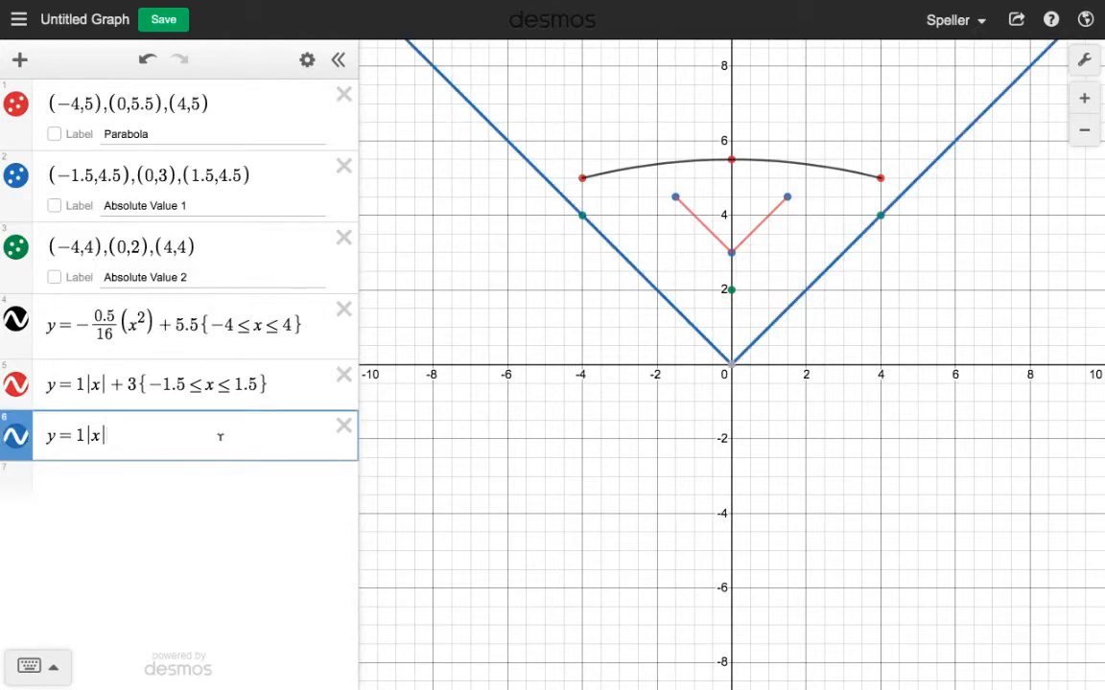
type("+2")
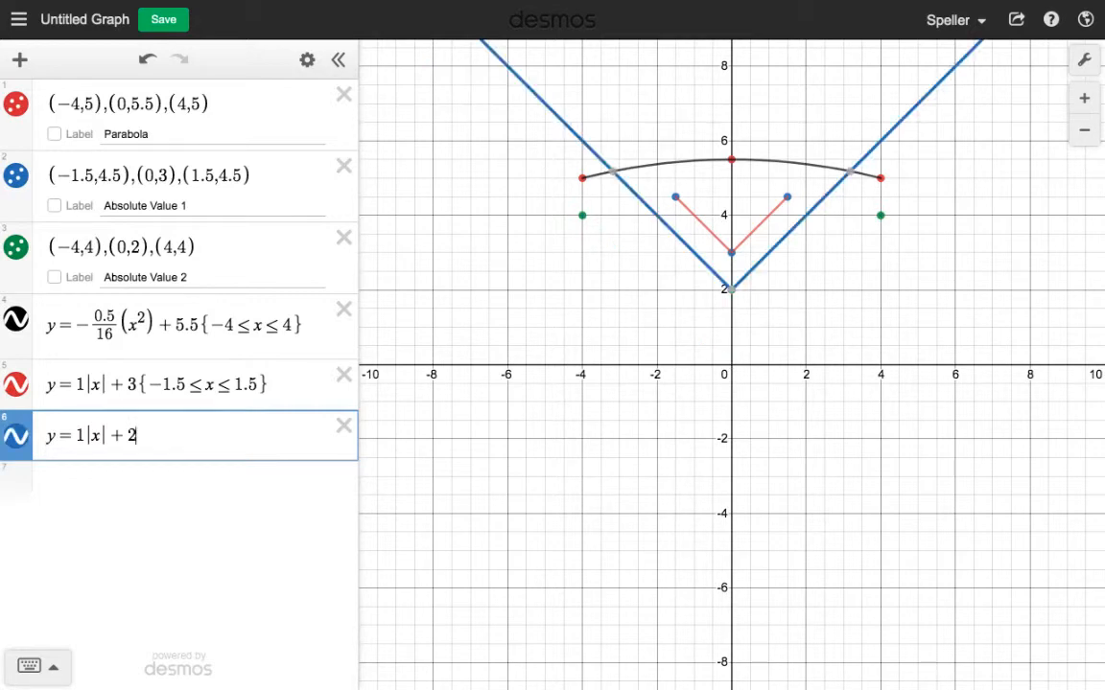
mouse_move(731, 294)
left_click(582, 216)
left_click(881, 215)
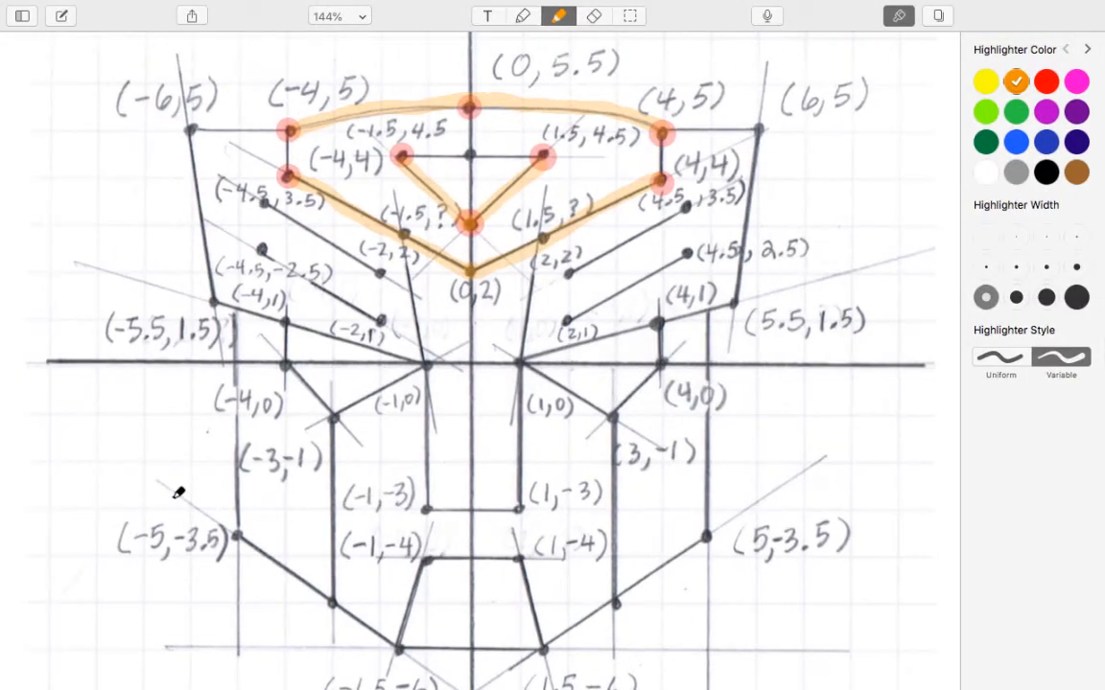
- Switch to the handwritten notes, return to the blank space beside the parabola calculation, and activate the Pen tool
scroll(178, 492, "down", 5)
scroll(178, 493, "up", 15)
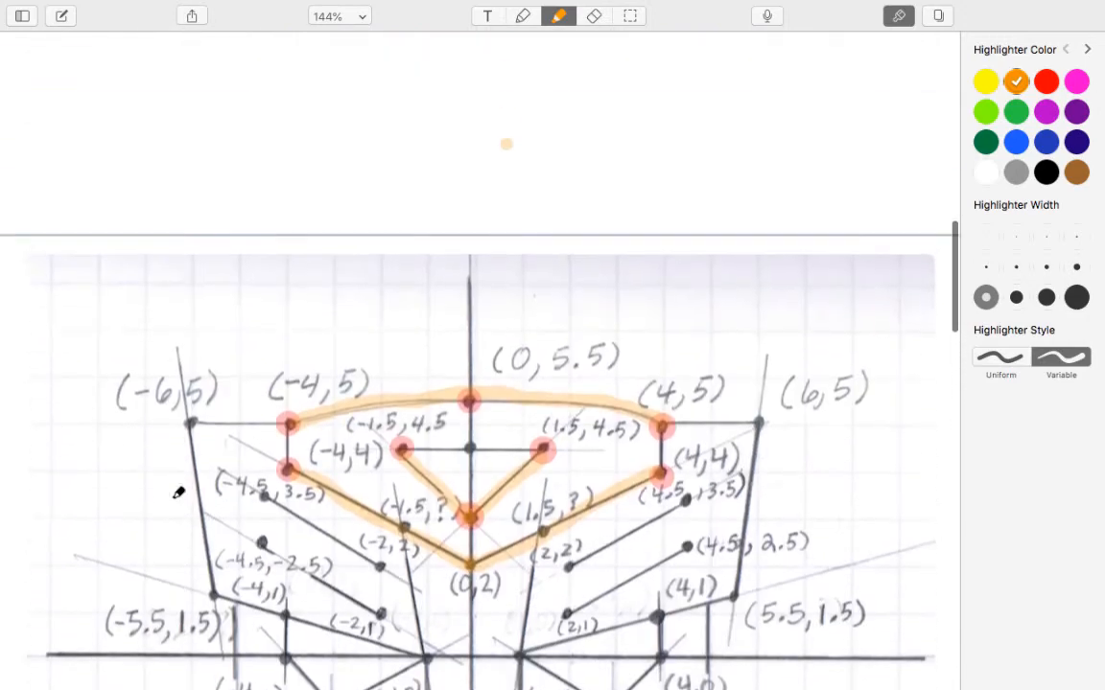
scroll(192, 493, "up", 4)
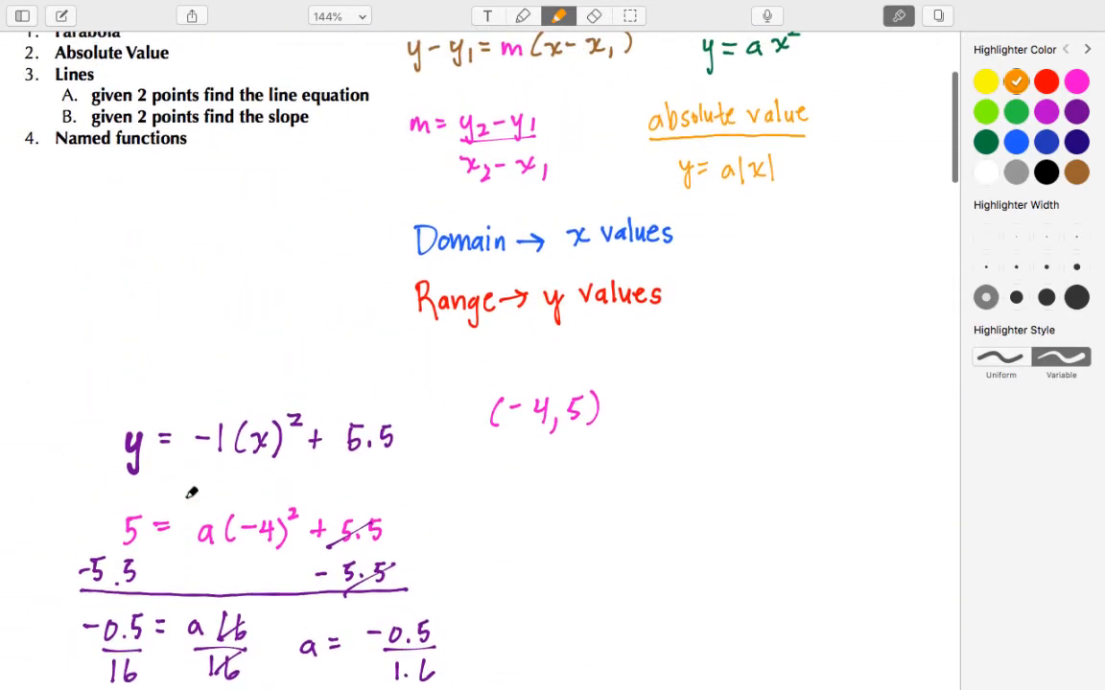
scroll(192, 493, "down", 5)
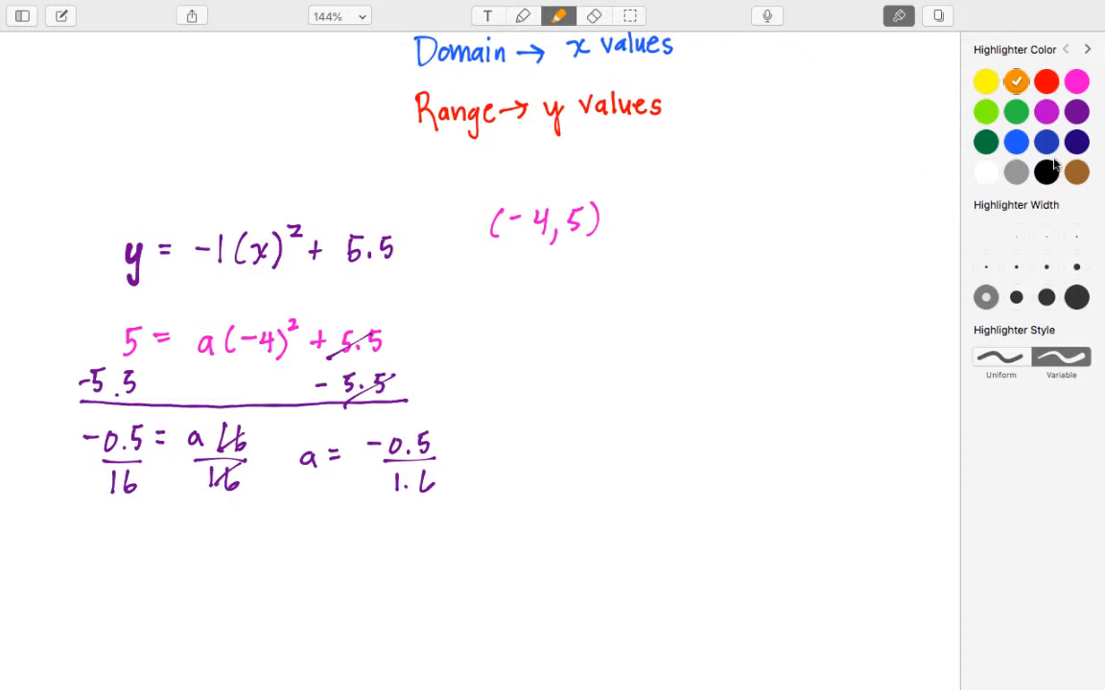
left_click(1015, 142)
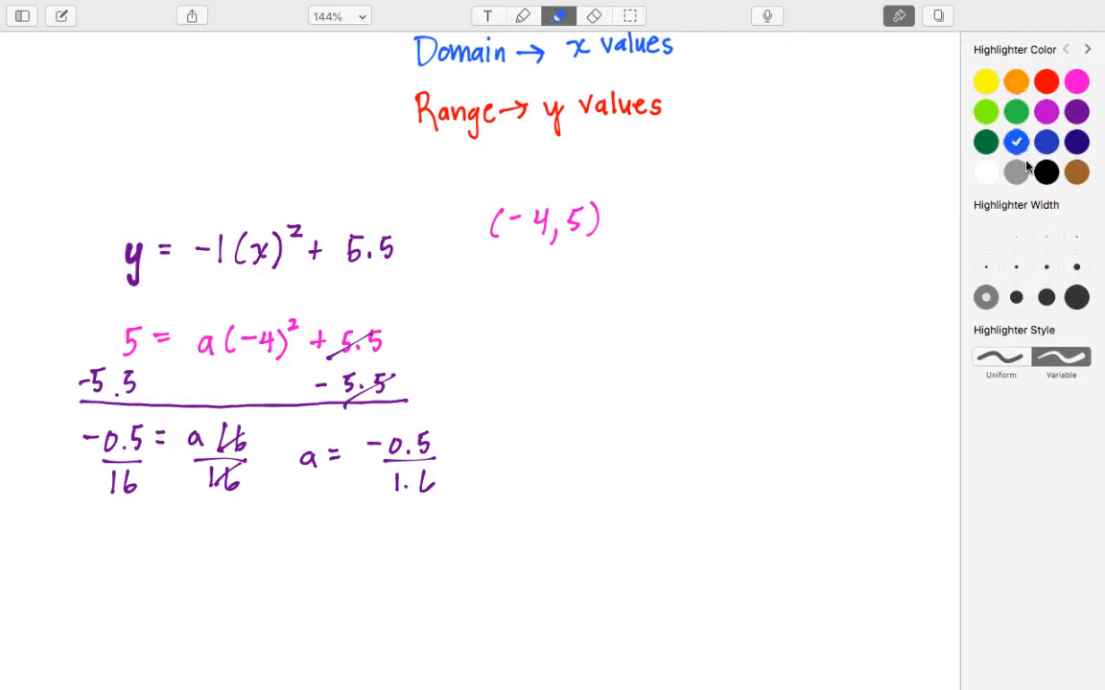
left_click(523, 15)
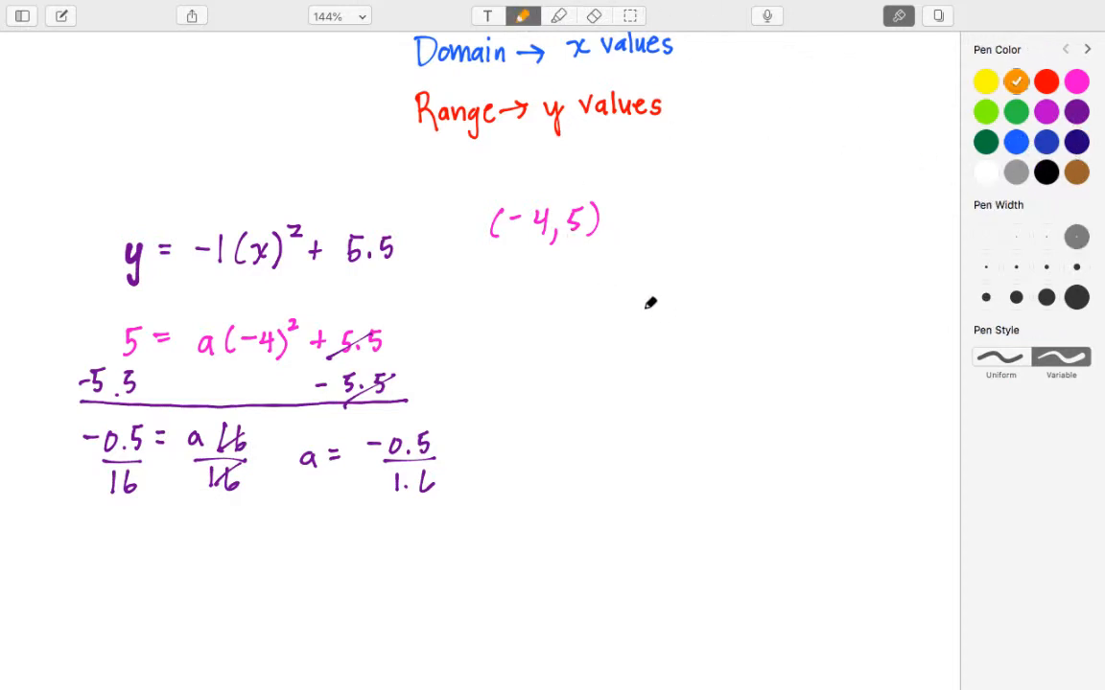
left_click_drag(634, 305, 639, 324)
mouse_move(644, 303)
left_mouse_down()
mouse_move(637, 342)
mouse_move(673, 312)
left_mouse_up()
left_click_drag(661, 321, 673, 320)
- Undo the orange handwriting and write y = |x| + 2 with a blue pen beside the parabola calculation
left_click(1015, 142)
key("super+z")
key("super+z")
key("super+z")
key("super+z")
mouse_move(635, 286)
left_mouse_down()
mouse_move(632, 324)
mouse_move(663, 290)
left_mouse_up()
left_click_drag(653, 297, 726, 301)
mouse_move(725, 279)
left_mouse_down()
mouse_move(710, 302)
mouse_move(765, 287)
left_mouse_up()
mouse_move(758, 281)
left_mouse_down()
mouse_move(758, 295)
mouse_move(792, 295)
left_mouse_up()
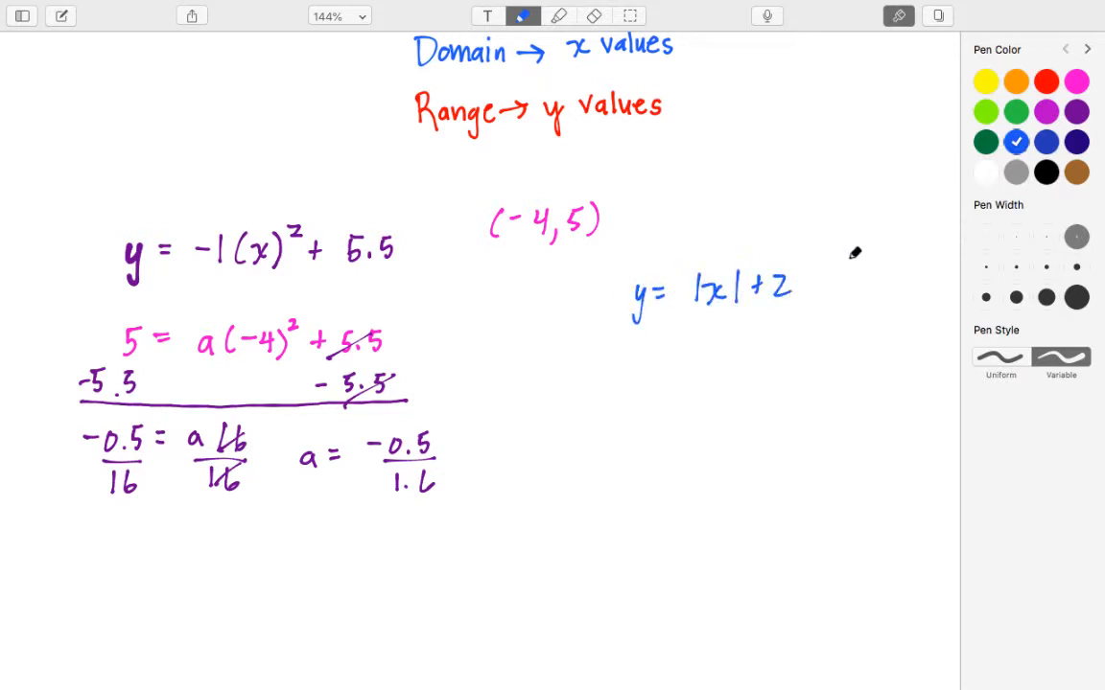
- Write the point (4,4) above the blue equation and insert the coefficient a to make it y = a|x| + 2
mouse_move(834, 213)
left_mouse_down()
mouse_move(828, 243)
mouse_move(867, 234)
left_mouse_up()
mouse_move(861, 214)
left_mouse_down()
mouse_move(861, 244)
mouse_move(871, 248)
left_mouse_up()
mouse_move(889, 230)
left_mouse_down()
mouse_move(901, 218)
mouse_move(899, 245)
left_mouse_up()
left_click_drag(912, 213, 916, 248)
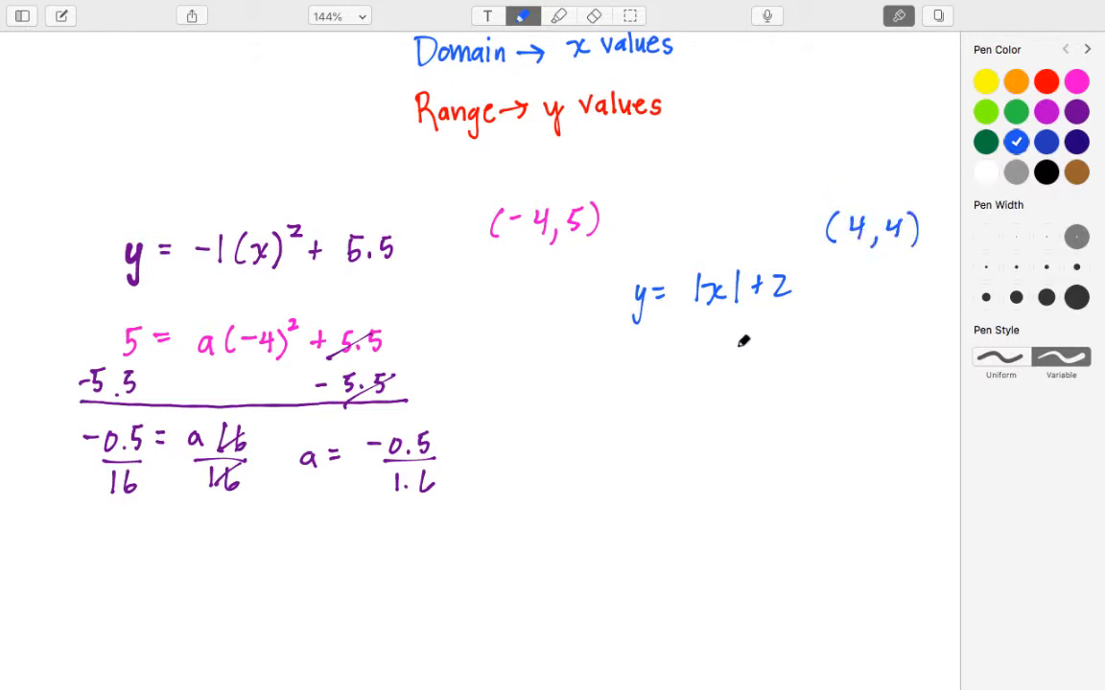
left_click_drag(686, 285, 686, 301)
- Substitute the point (4,4) into the equation, writing 4 = a|4| + 2 on the line below
mouse_move(637, 368)
left_mouse_down()
mouse_move(650, 388)
mouse_move(643, 405)
mouse_move(676, 379)
mouse_move(704, 397)
mouse_move(722, 381)
mouse_move(721, 404)
mouse_move(754, 391)
left_mouse_up()
mouse_move(748, 372)
left_mouse_down()
mouse_move(747, 407)
mouse_move(763, 412)
mouse_move(793, 384)
left_mouse_up()
left_click_drag(785, 378, 786, 391)
left_click_drag(803, 380, 820, 393)
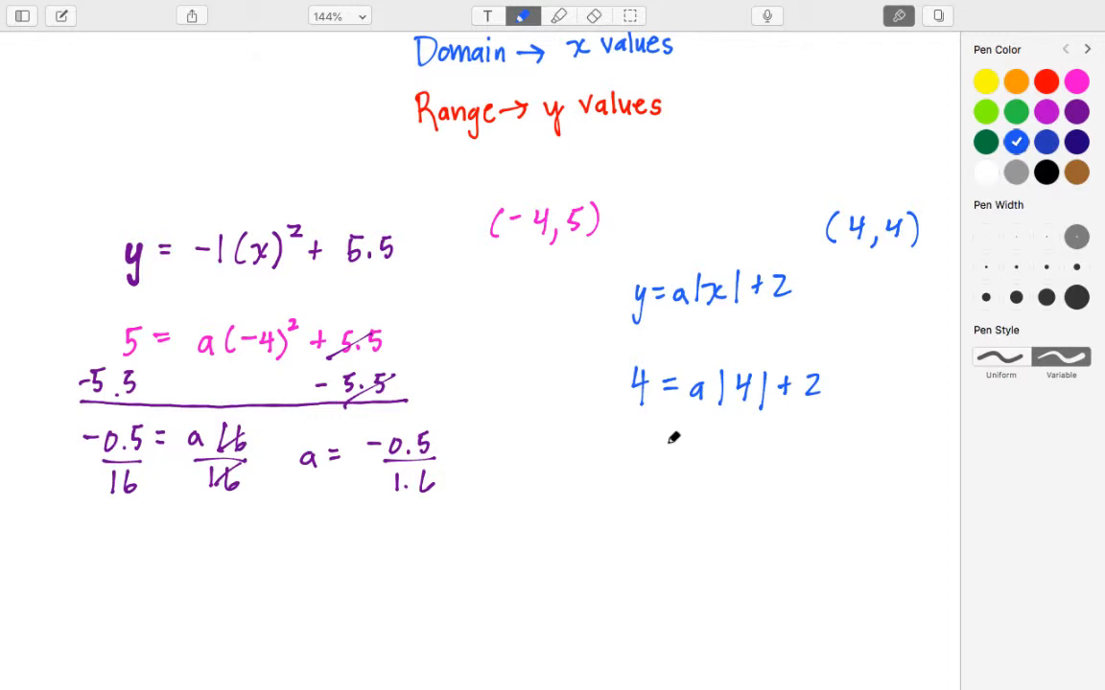
- Simplify the absolute value by writing 4 = 4a + 2 under the substituted equation
left_click_drag(670, 446, 682, 445)
left_click_drag(670, 457, 682, 455)
mouse_move(714, 439)
left_mouse_down()
mouse_move(740, 453)
mouse_move(738, 467)
mouse_move(778, 454)
left_mouse_up()
left_click_drag(771, 445, 771, 462)
left_click_drag(792, 444, 813, 465)
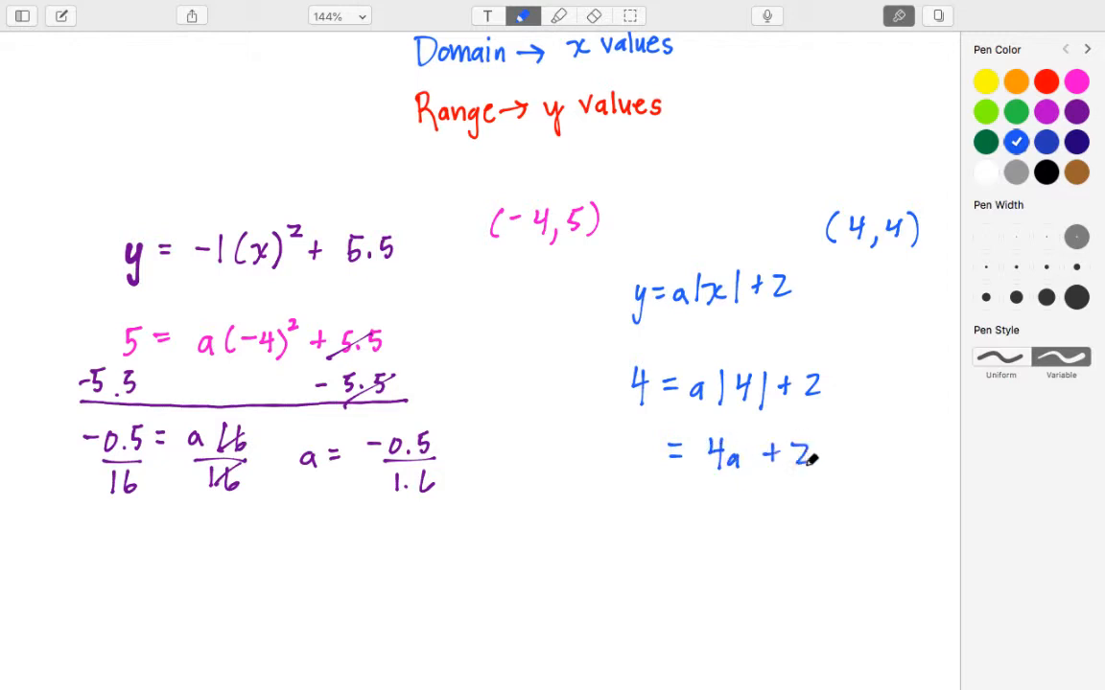
left_click_drag(632, 437, 639, 470)
- Subtract 2 from both sides, strike out the cancelled 2s, and write 2 = 4a below a dividing line
left_click_drag(778, 489, 817, 499)
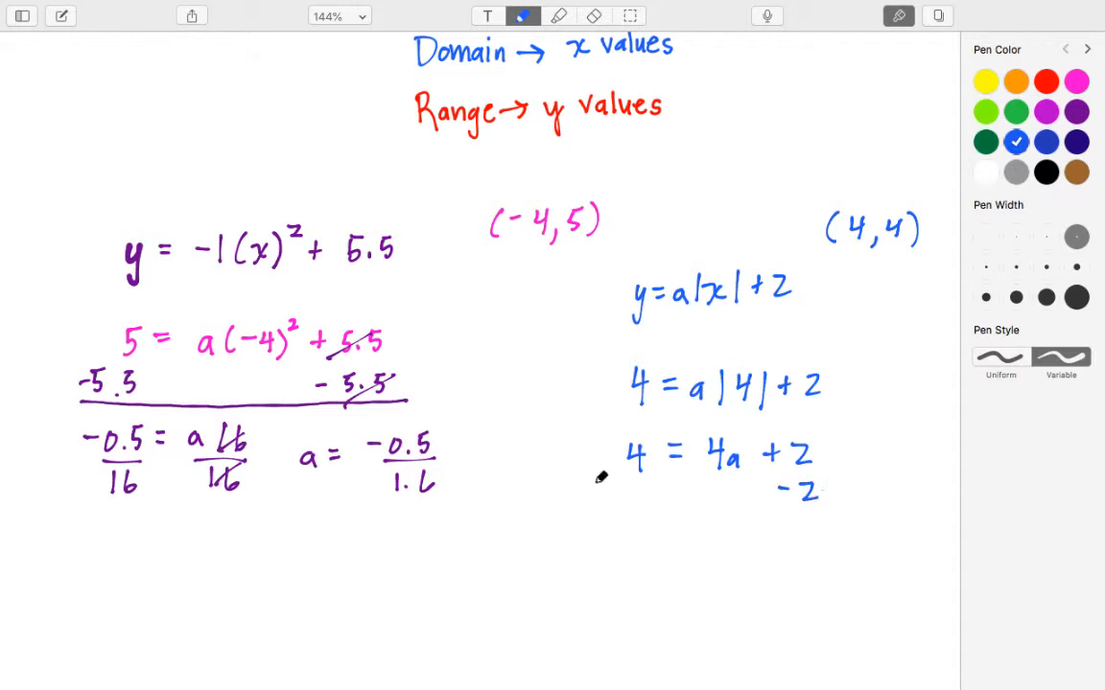
mouse_move(611, 496)
left_mouse_down()
mouse_move(696, 523)
mouse_move(829, 523)
left_mouse_up()
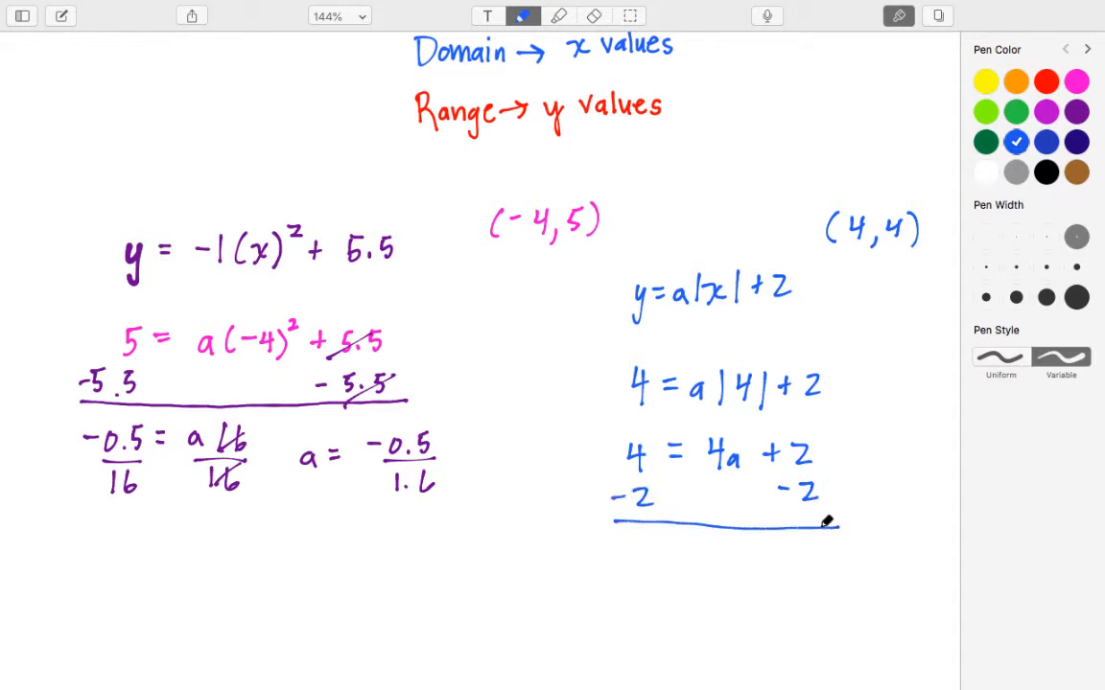
mouse_move(637, 540)
left_mouse_down()
mouse_move(653, 540)
mouse_move(658, 559)
left_mouse_up()
left_click_drag(677, 544, 745, 567)
left_click_drag(798, 443, 810, 509)
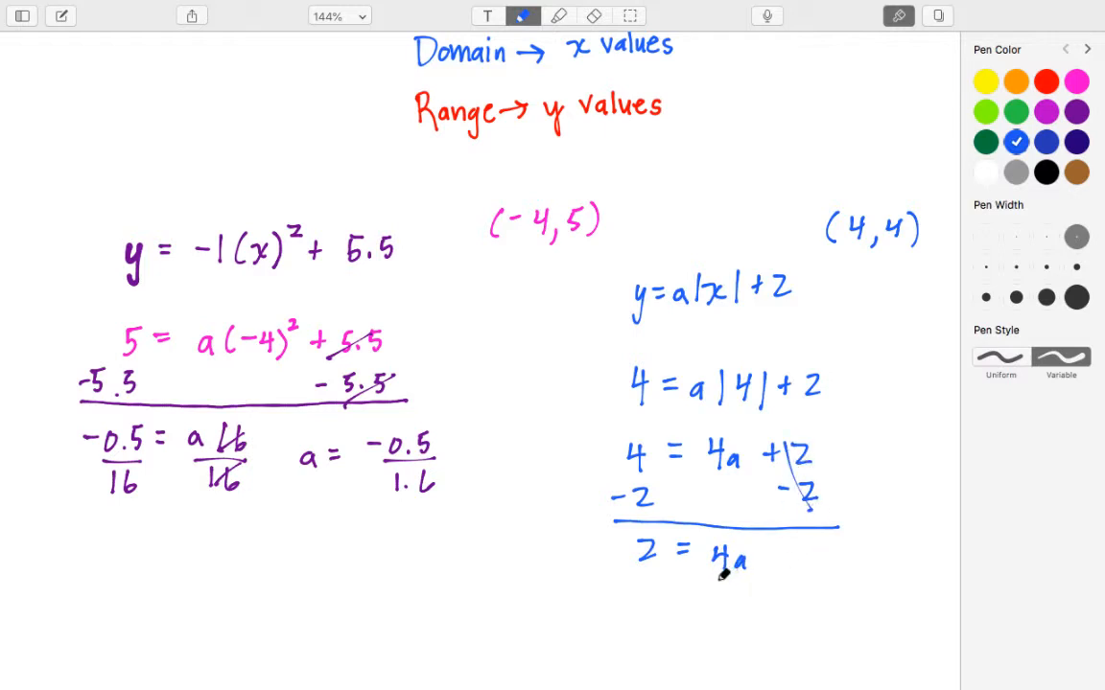
- Divide both sides of 2 = 4a by 4 and strike out the cancelled 4s beside a
mouse_move(711, 576)
left_mouse_down()
mouse_move(750, 577)
mouse_move(734, 611)
left_mouse_up()
mouse_move(637, 568)
left_mouse_down()
mouse_move(659, 568)
mouse_move(651, 603)
left_mouse_up()
left_click_drag(711, 543, 734, 615)
- Extend the 2/4 result leftward to 1/2 and 0.5, finishing with a = 0.5
mouse_move(611, 563)
left_mouse_down()
mouse_move(596, 573)
mouse_move(564, 564)
left_mouse_up()
left_click_drag(554, 572, 573, 571)
mouse_move(557, 579)
left_mouse_down()
mouse_move(573, 591)
mouse_move(519, 563)
left_mouse_up()
mouse_move(532, 571)
left_mouse_down()
mouse_move(467, 559)
mouse_move(484, 576)
left_mouse_up()
left_click(477, 575)
mouse_move(488, 557)
left_mouse_down()
mouse_move(497, 556)
mouse_move(432, 564)
left_mouse_up()
left_click_drag(445, 572, 414, 579)
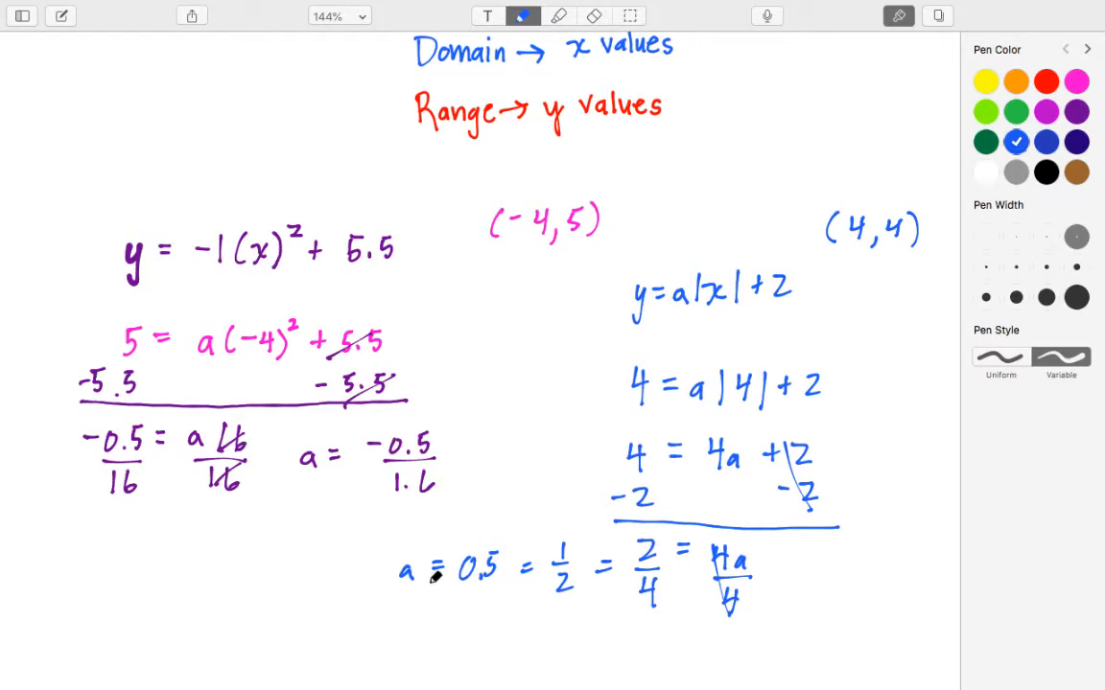
- Switch back to Desmos, change the coefficient to give y = 0.5|x| + 2, and check it against (-4,4) and (4,4)
key("ctrl+Right")
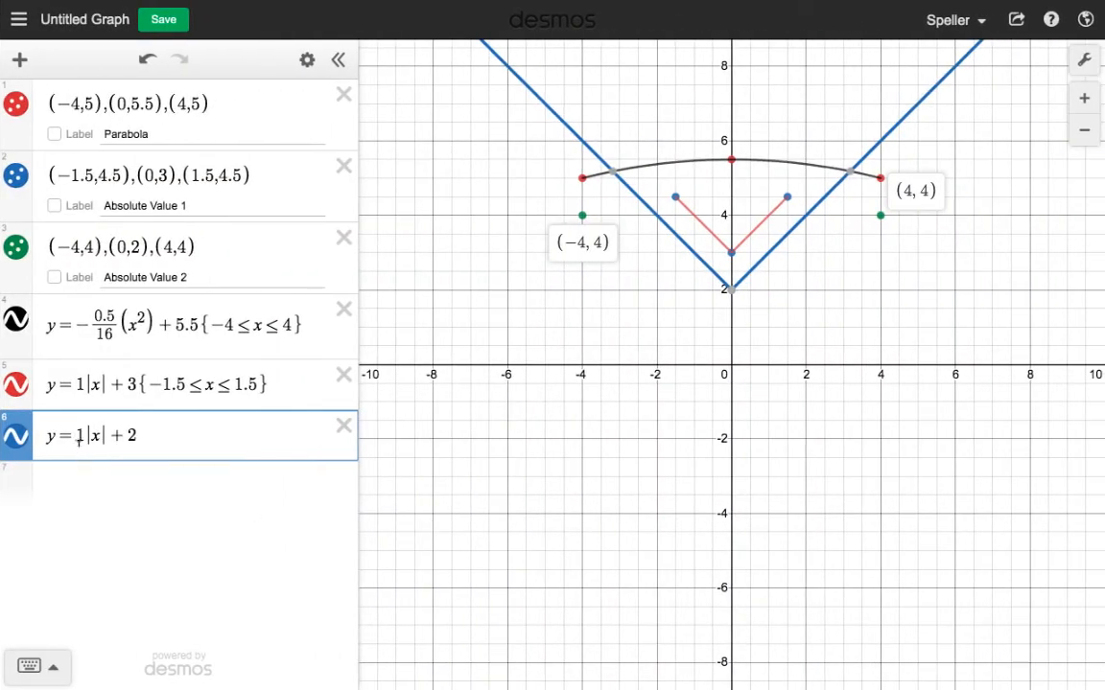
key("BackSpace")
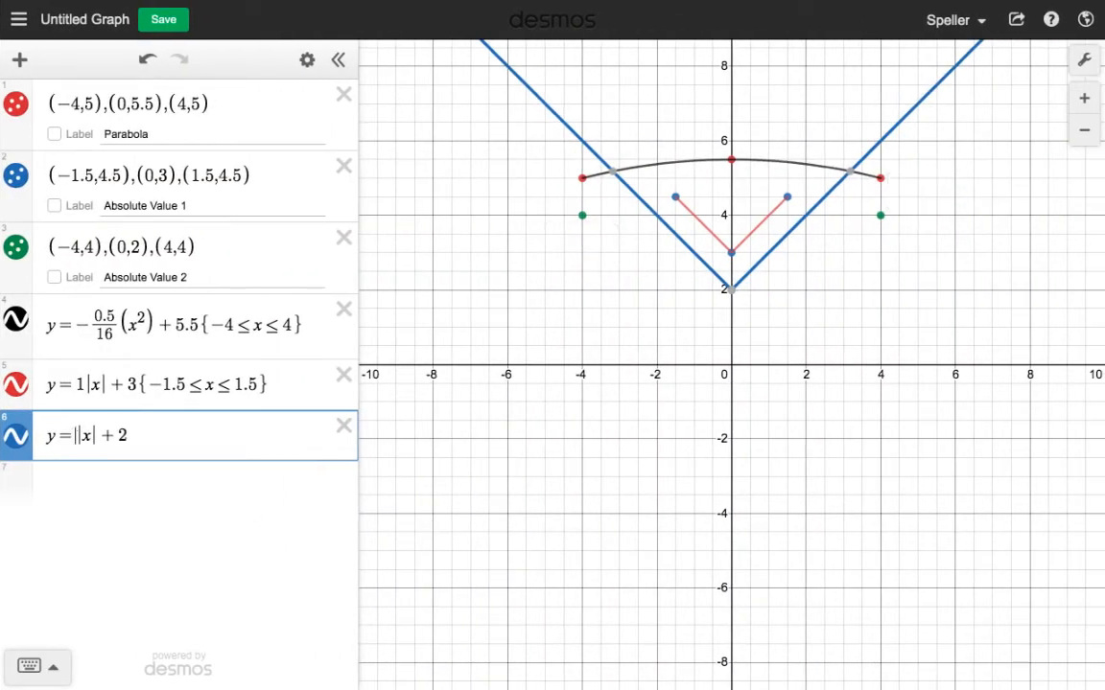
type("0.")
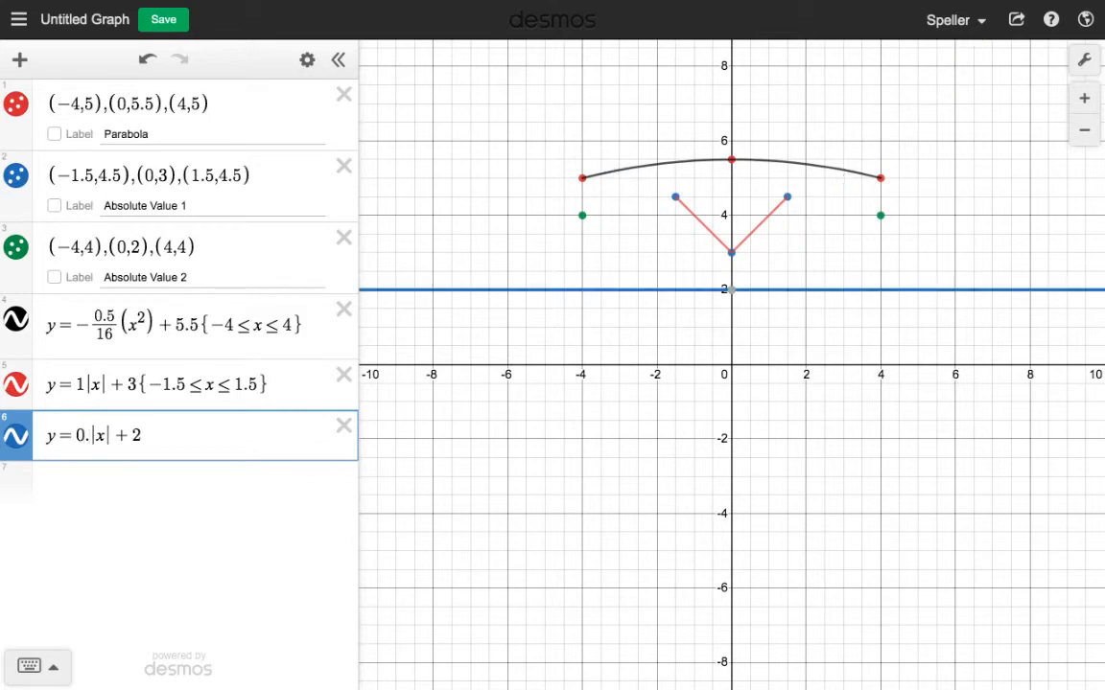
type("5")
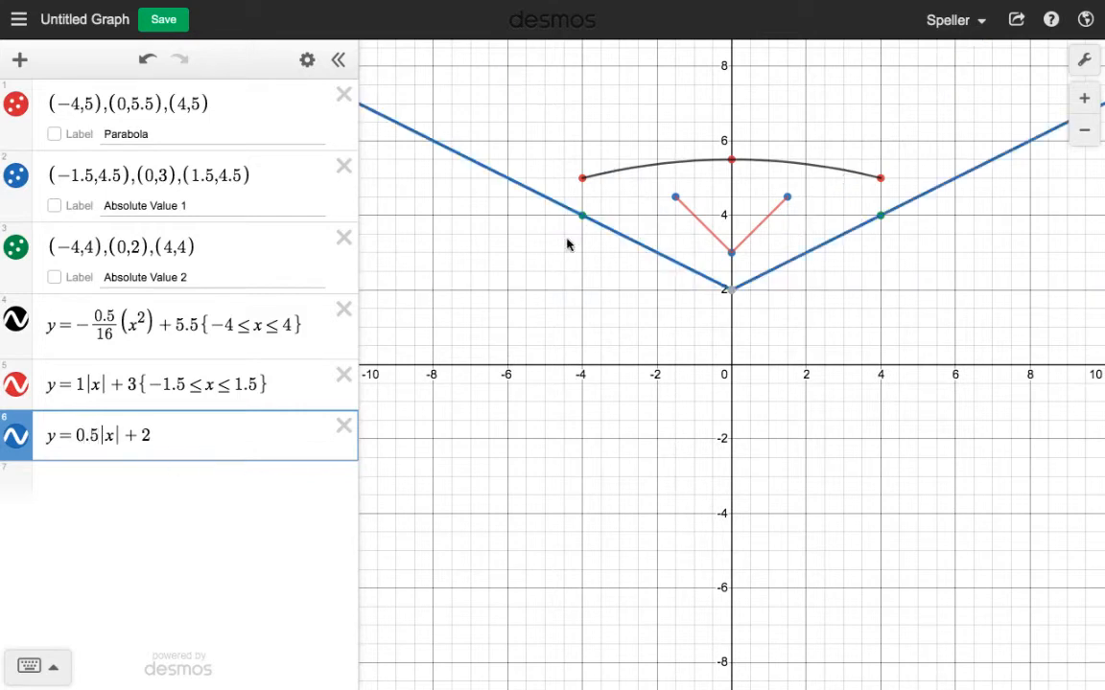
left_click(582, 216)
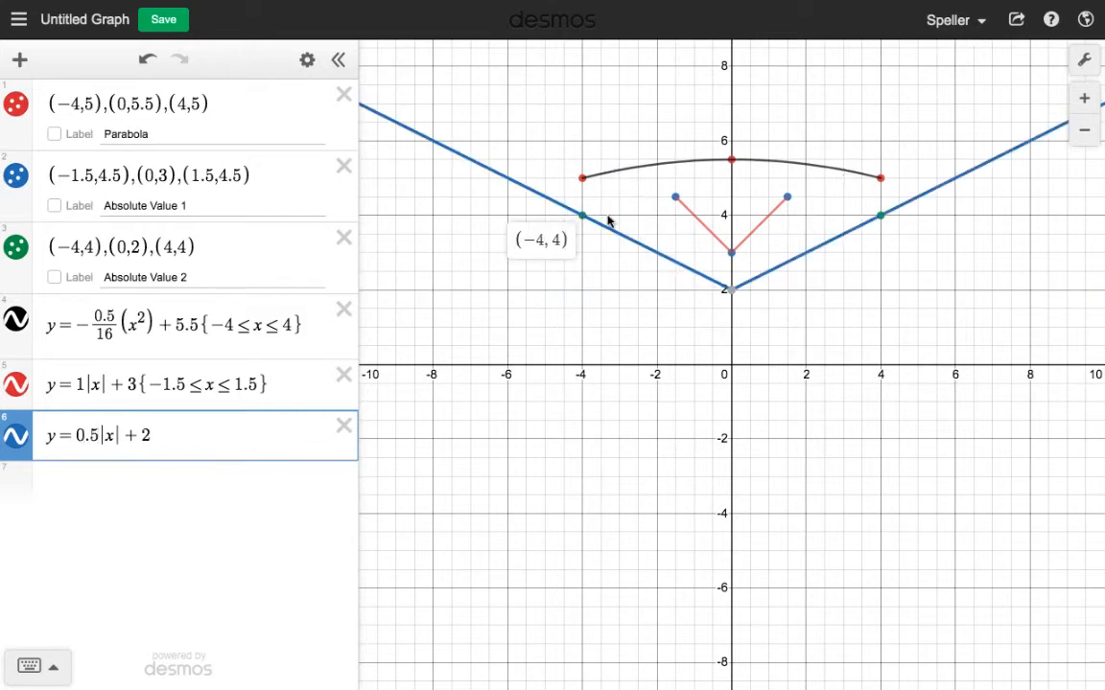
left_click(881, 217)
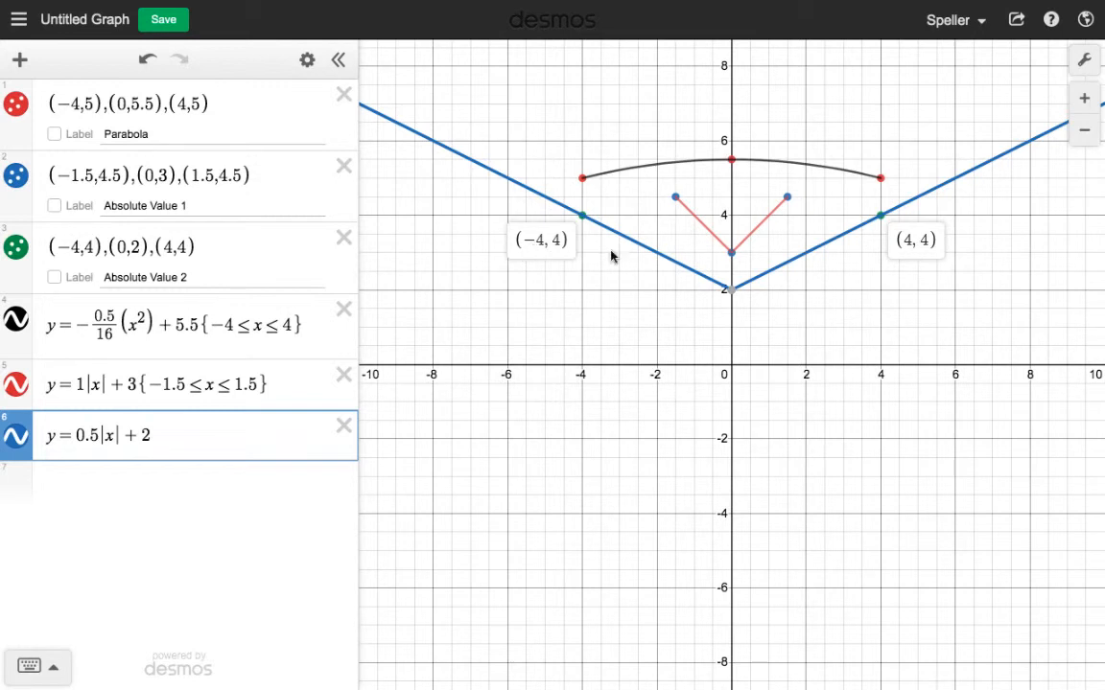
- Restrict the y = 0.5|x| + 2 graph to the domain {-4 ≤ x ≤ 4} and deselect the expression
left_click(224, 431)
type("{-")
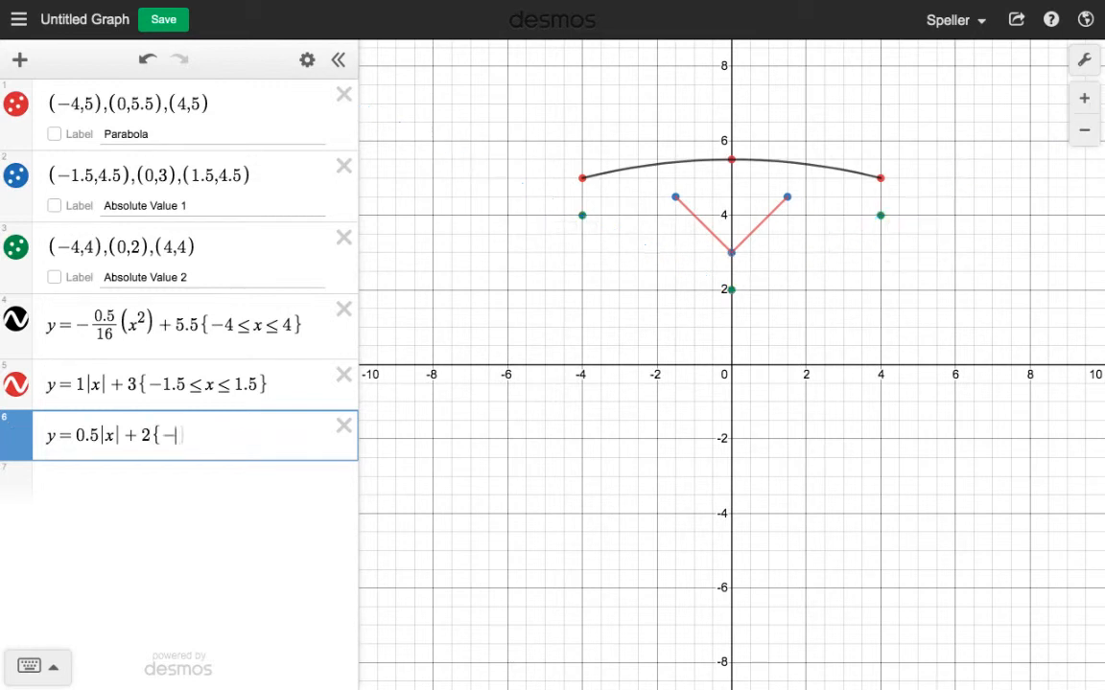
type("4<x")
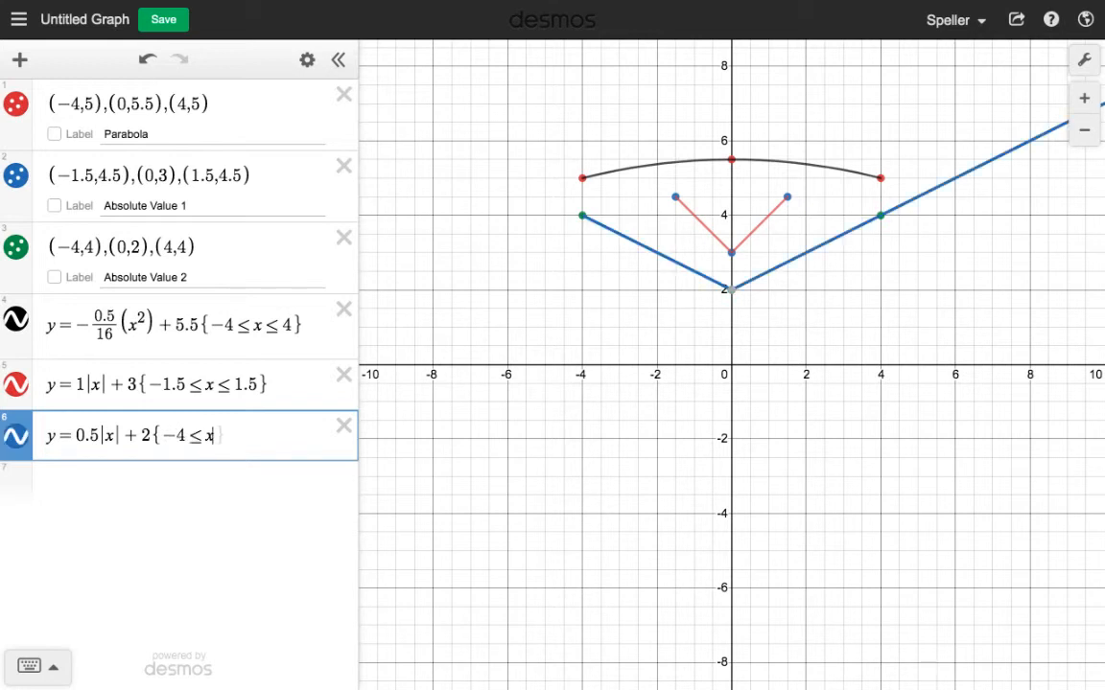
type("<=4")
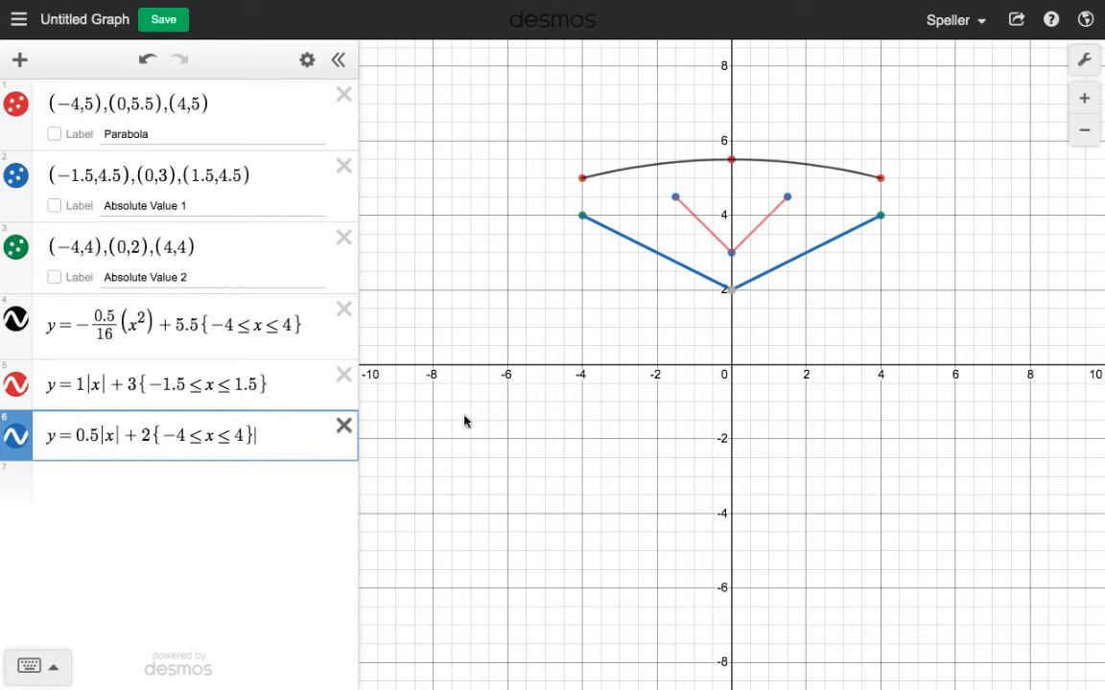
left_click(532, 254)
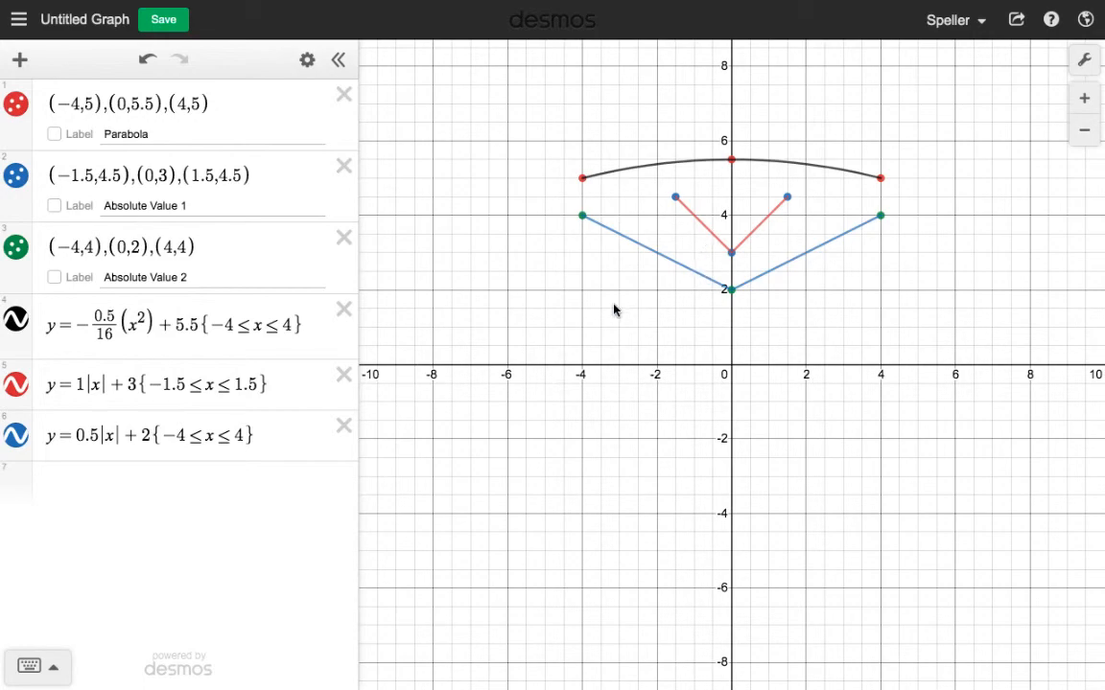
- Switch to the notes and examine the coordinate sketch for the segments not yet highlighted
scroll(613, 309, "down", 3)
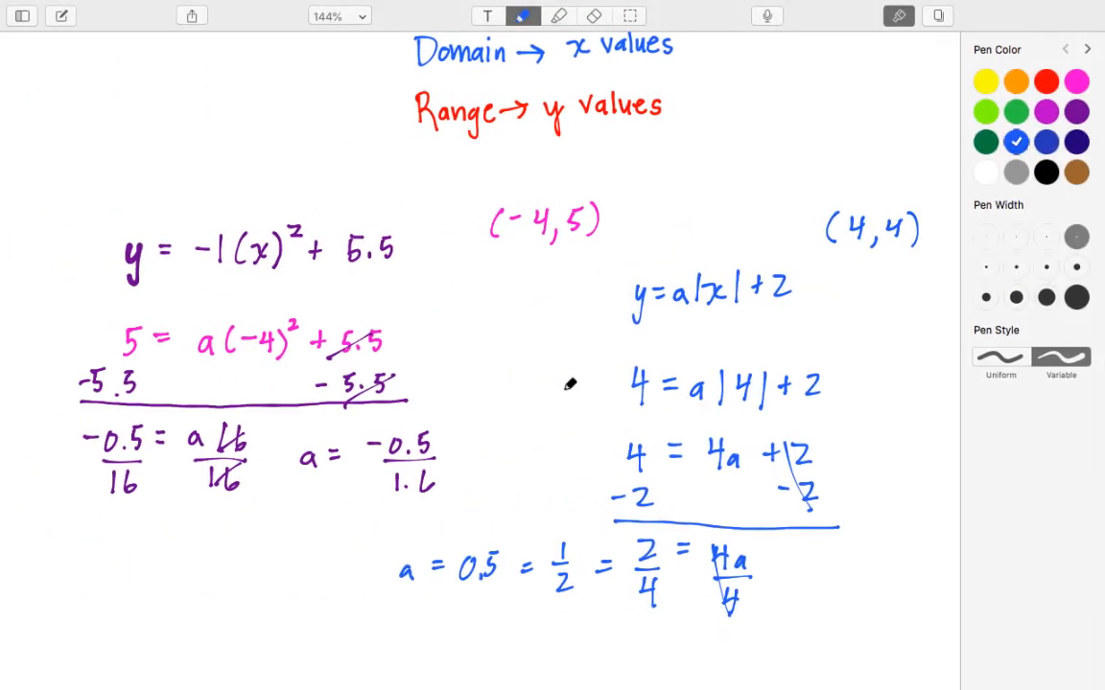
scroll(572, 382, "down", 5)
scroll(570, 383, "down", 10)
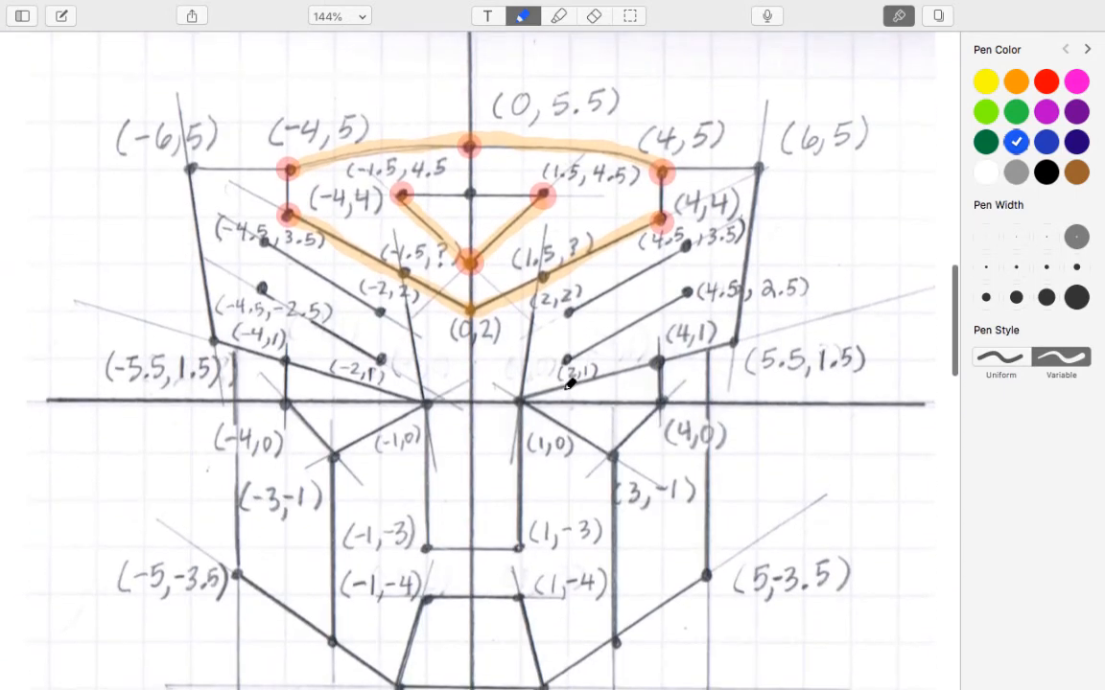
scroll(569, 385, "down", 1)
scroll(570, 385, "up", 1)
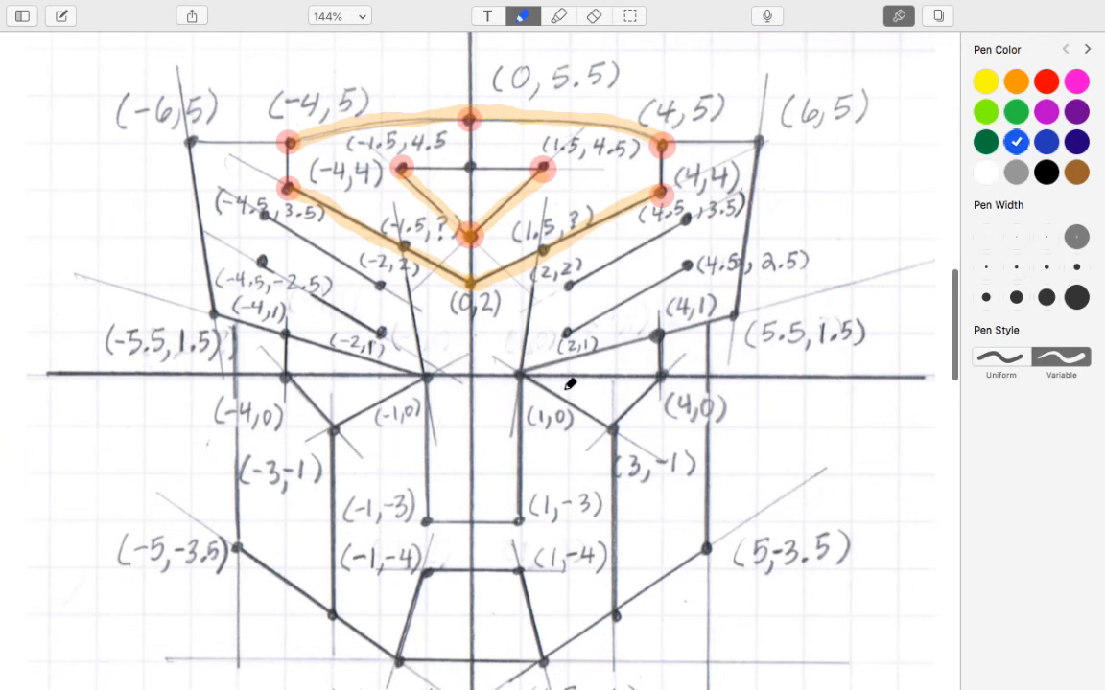
scroll(566, 390, "down", 1)
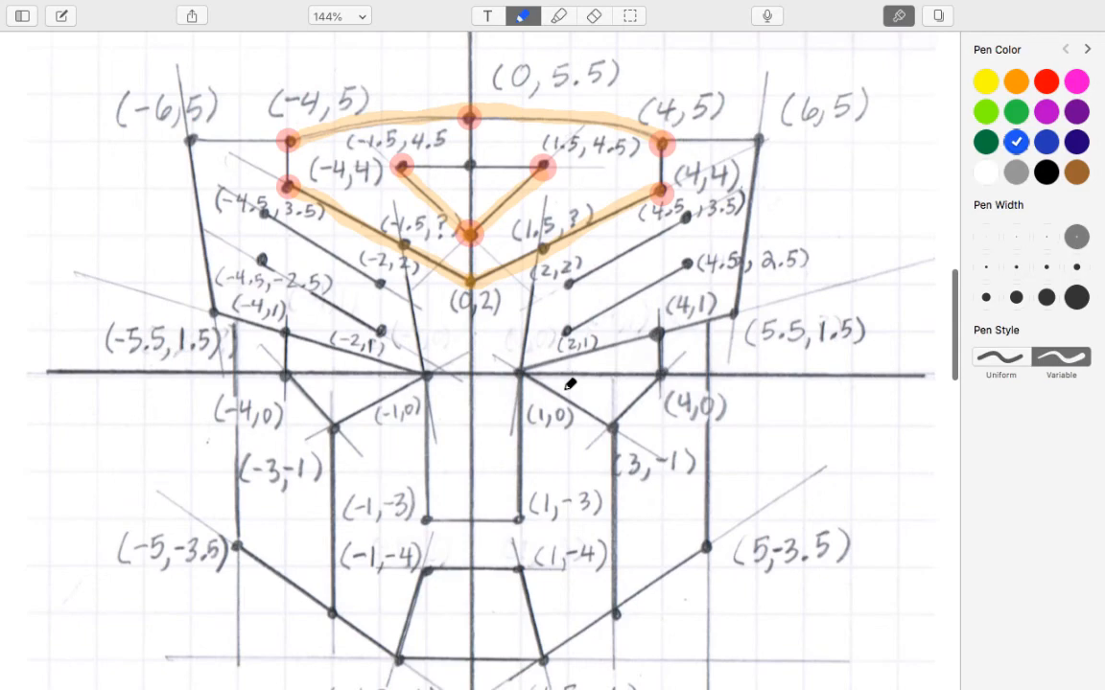